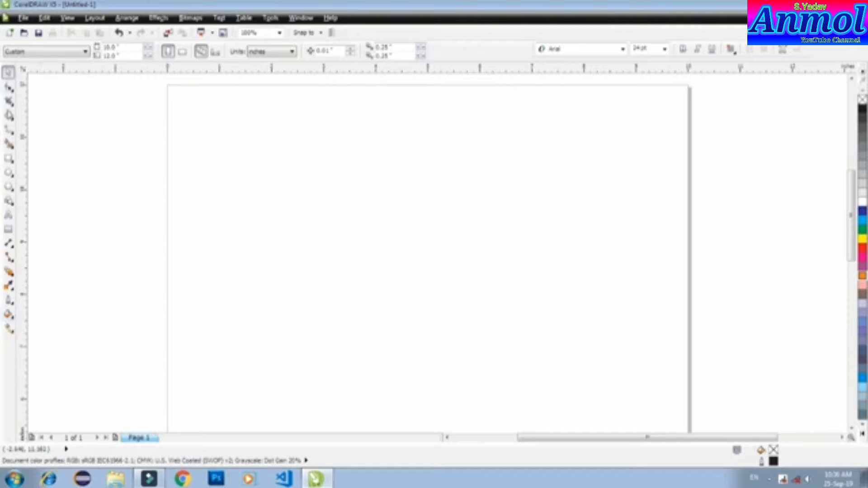
click(25, 18)
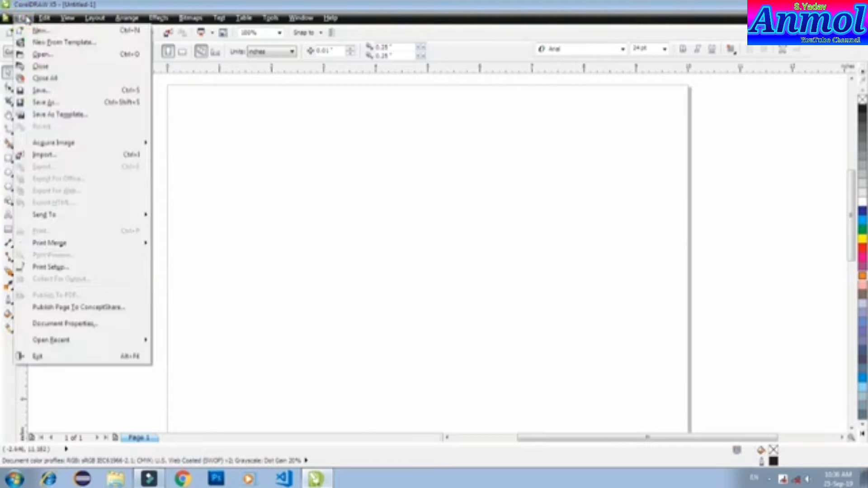
click(216, 122)
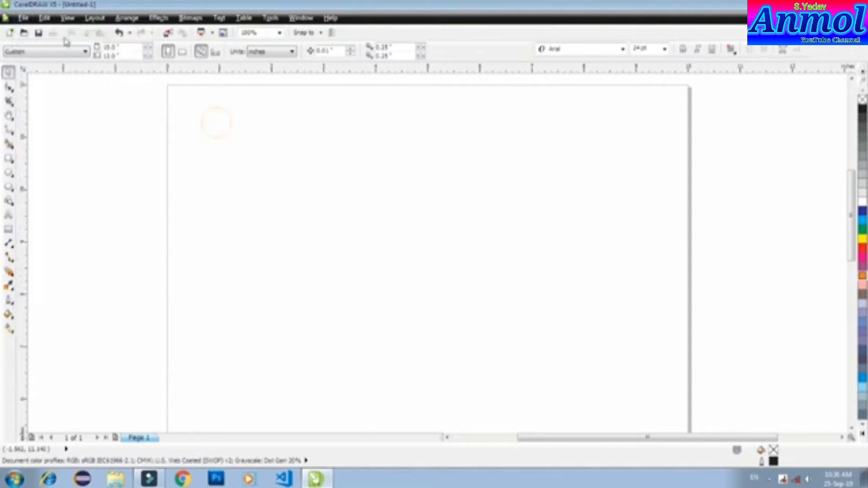
click(45, 18)
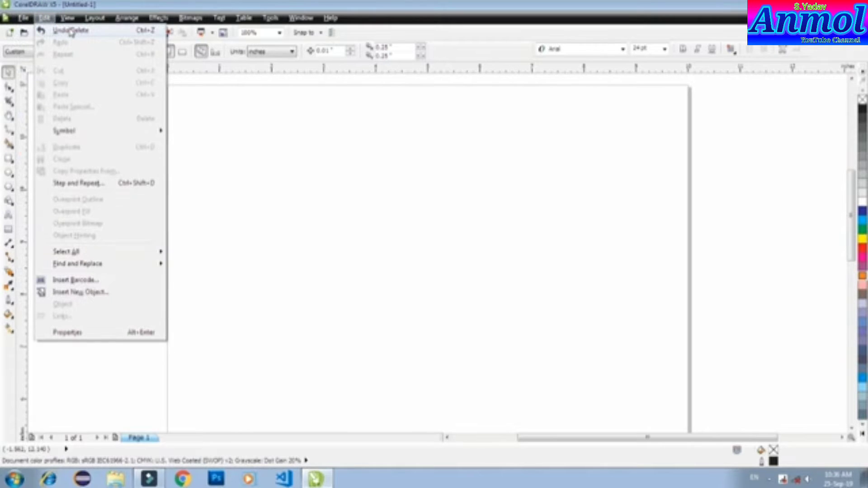
click(246, 153)
- Draw four overlapping rectangles, about 1.6 to 2.5 inches wide, stepping diagonally down to the right across the page
click(8, 158)
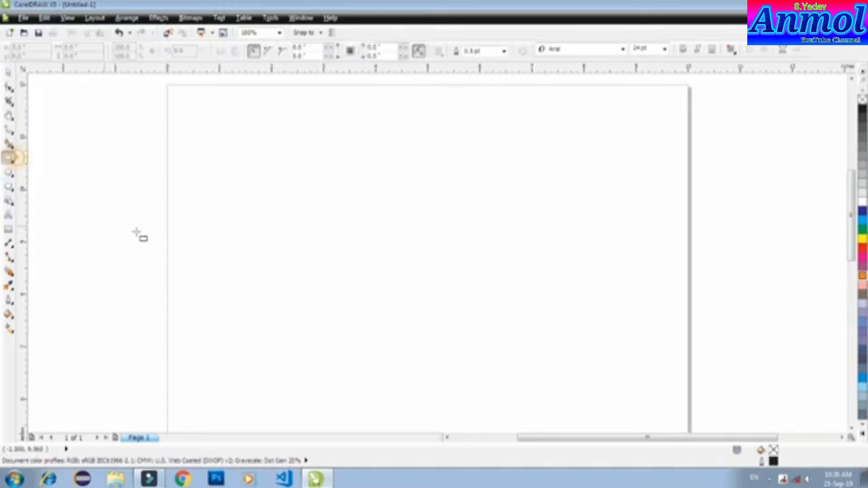
drag(320, 134, 451, 214)
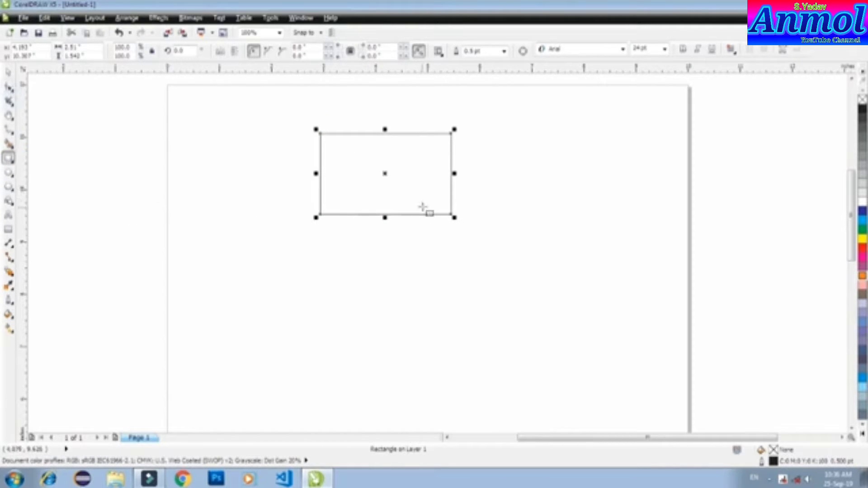
drag(378, 165, 481, 260)
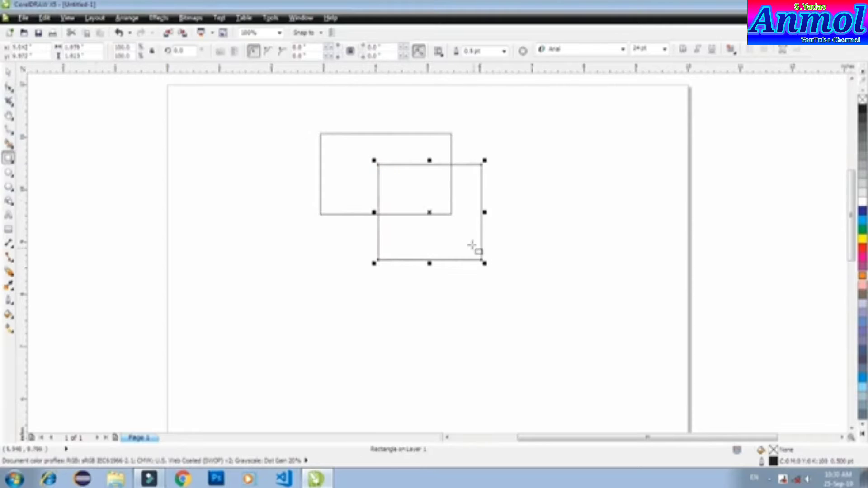
drag(462, 219, 545, 312)
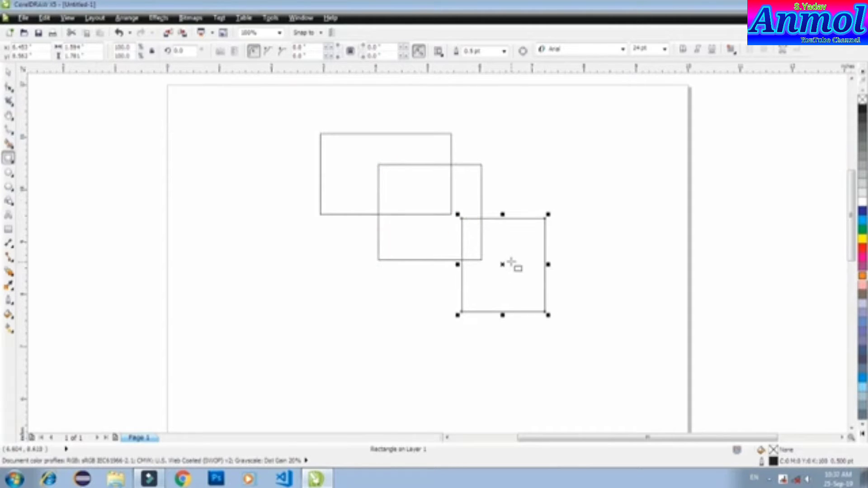
drag(511, 253, 616, 360)
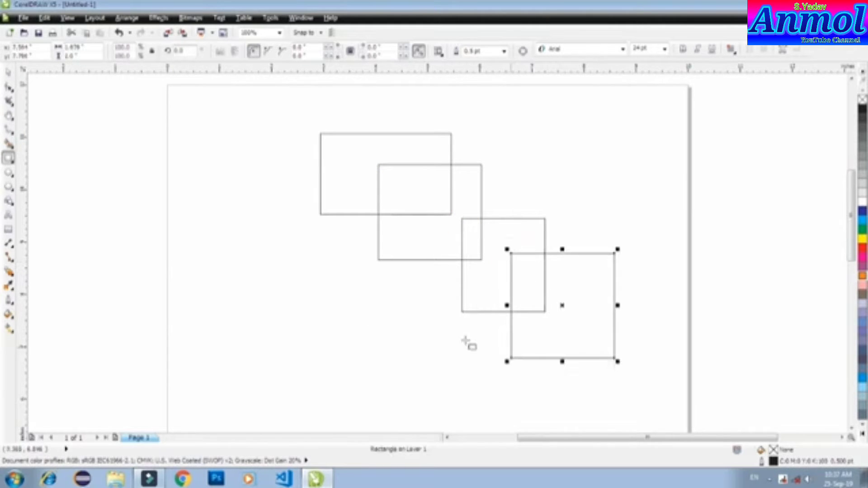
- Fill the four rectangles from upper left to lower right with dark blue, light blue, green and red
click(355, 137)
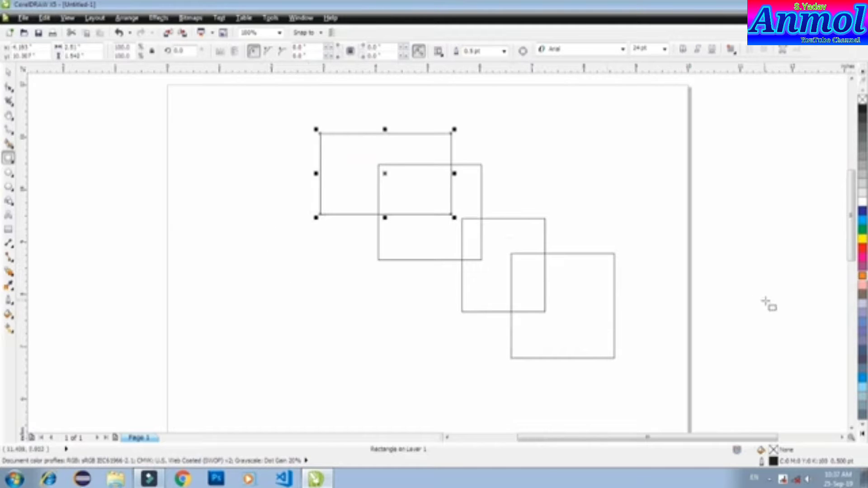
click(862, 210)
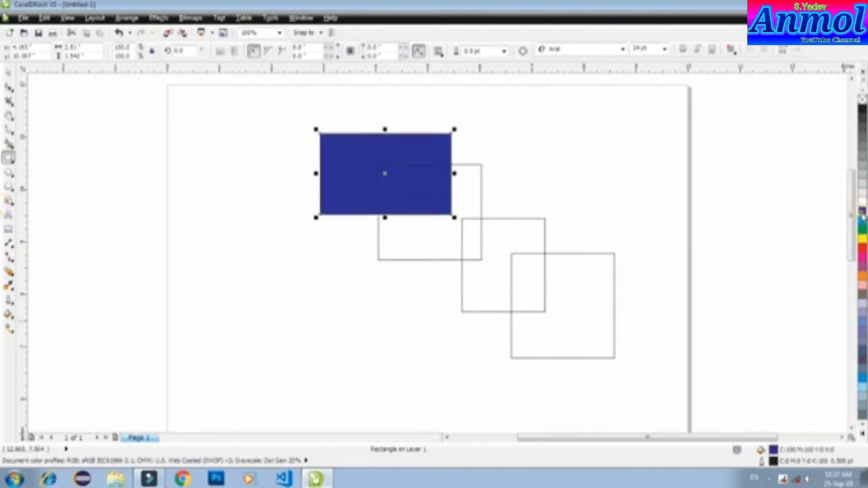
click(460, 194)
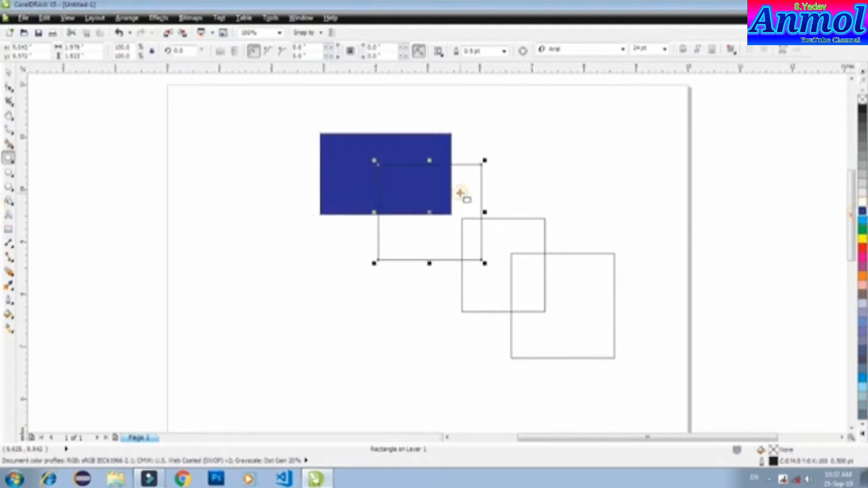
click(862, 221)
click(516, 231)
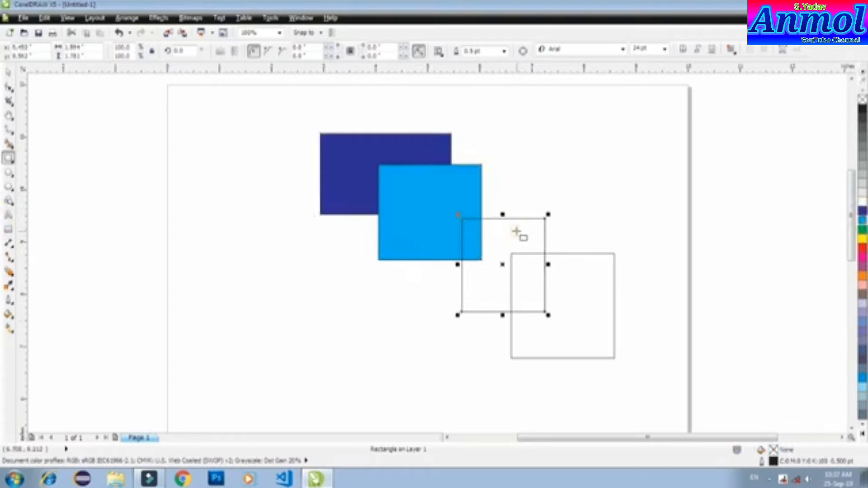
click(863, 230)
click(587, 310)
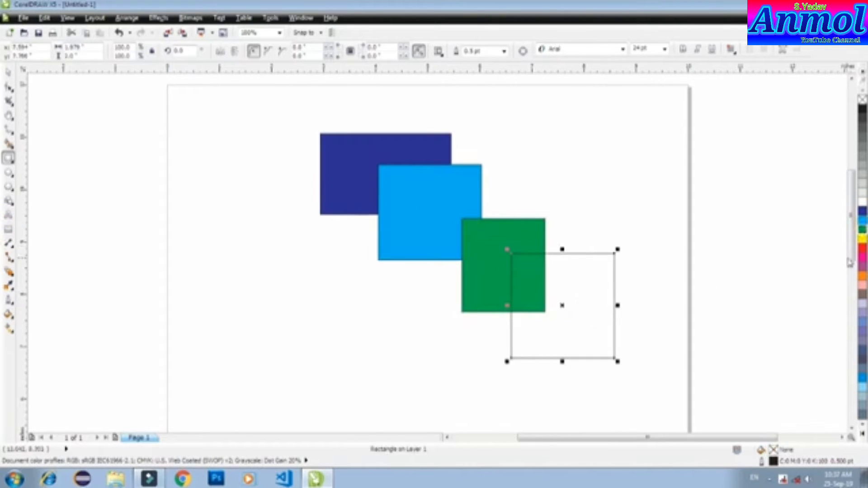
click(862, 248)
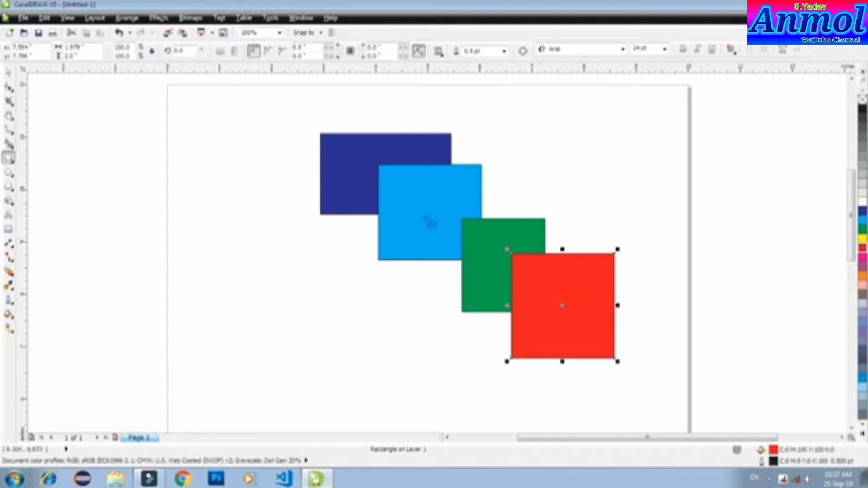
- Undo the four rectangle fills one at a time, from the red one back to the dark blue one
click(44, 18)
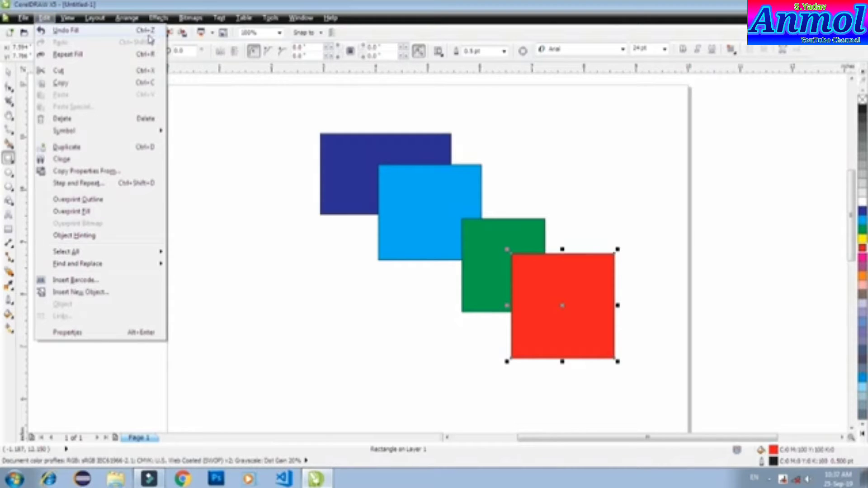
click(64, 31)
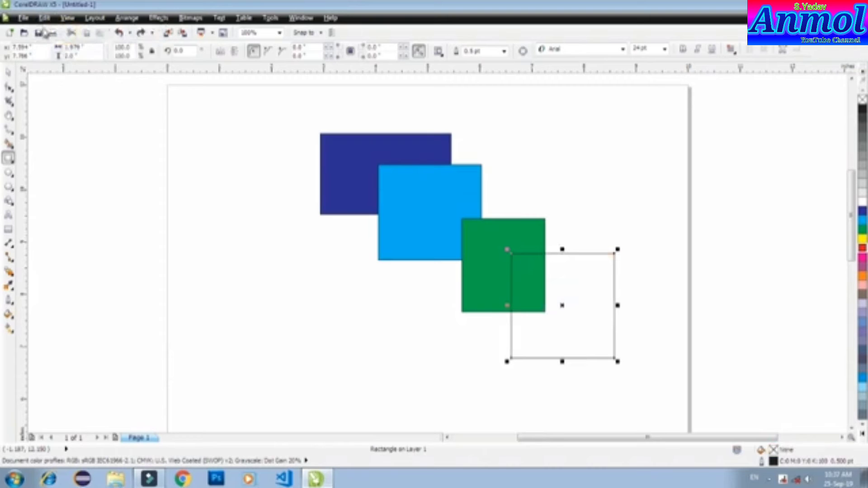
click(44, 17)
click(64, 31)
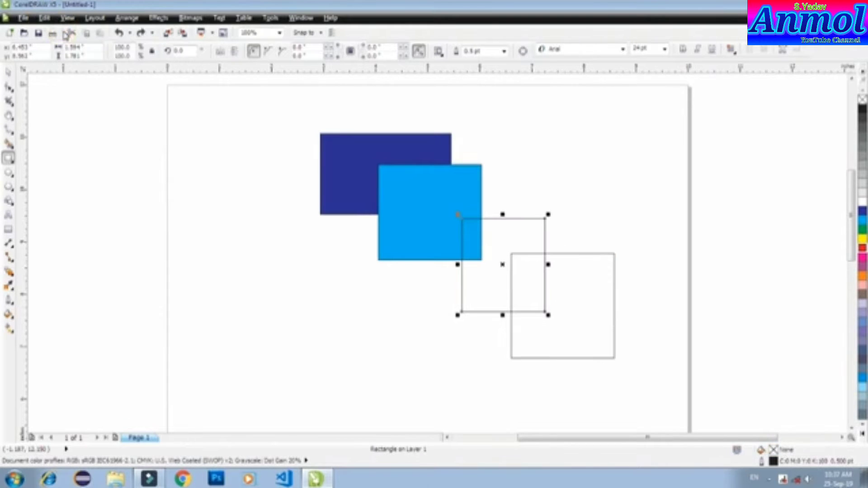
click(44, 18)
click(59, 31)
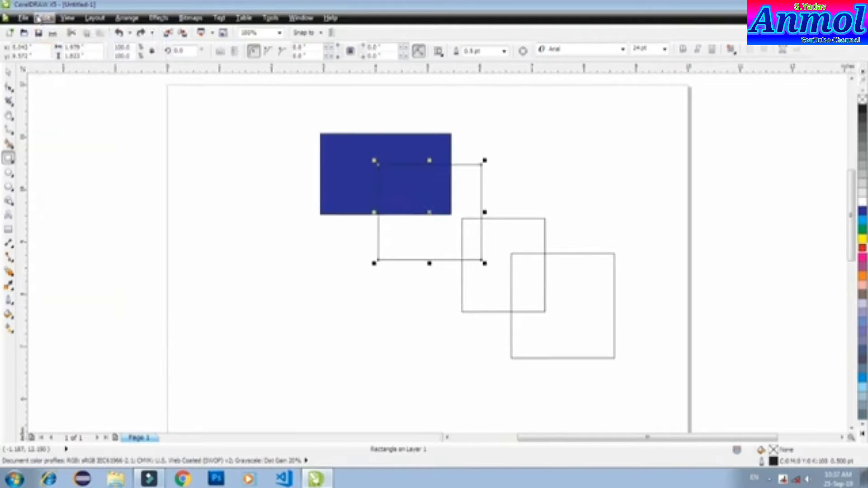
click(44, 17)
click(59, 31)
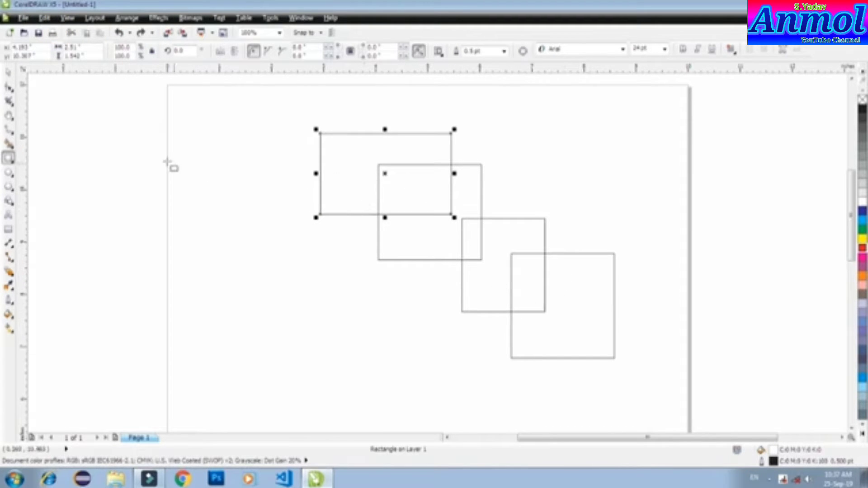
- Redo the four undone fills one at a time, restoring dark blue, light blue, green and red
click(44, 18)
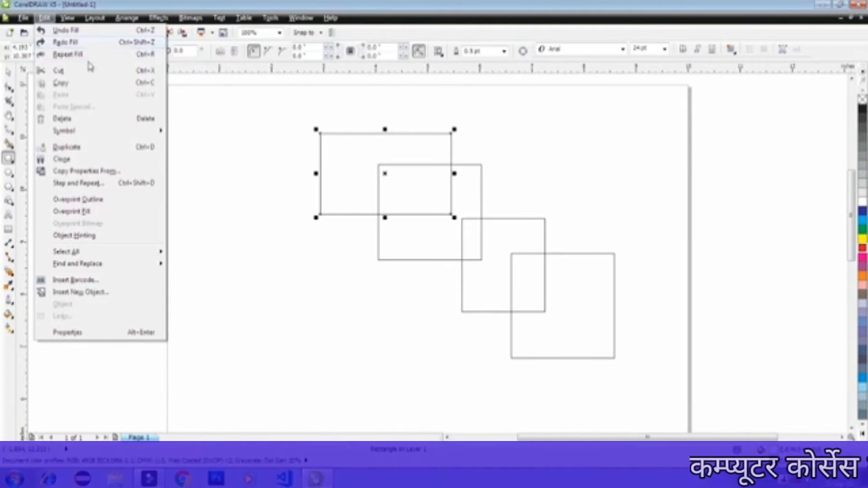
click(61, 43)
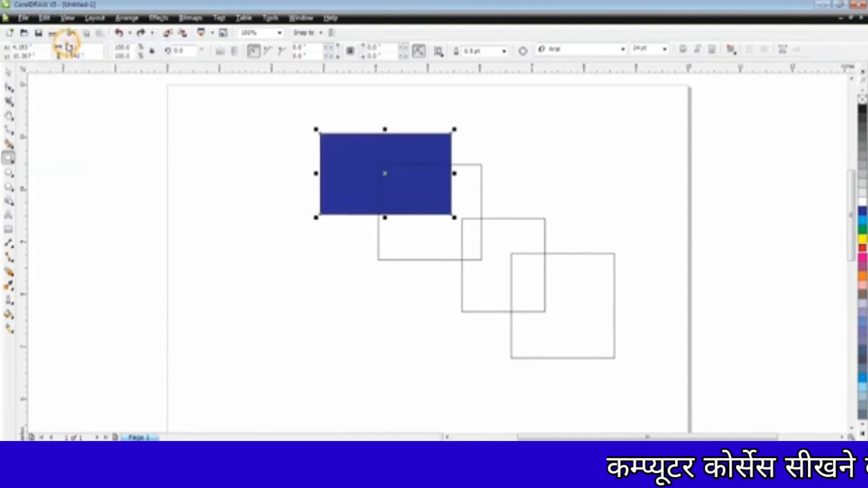
click(48, 18)
click(61, 42)
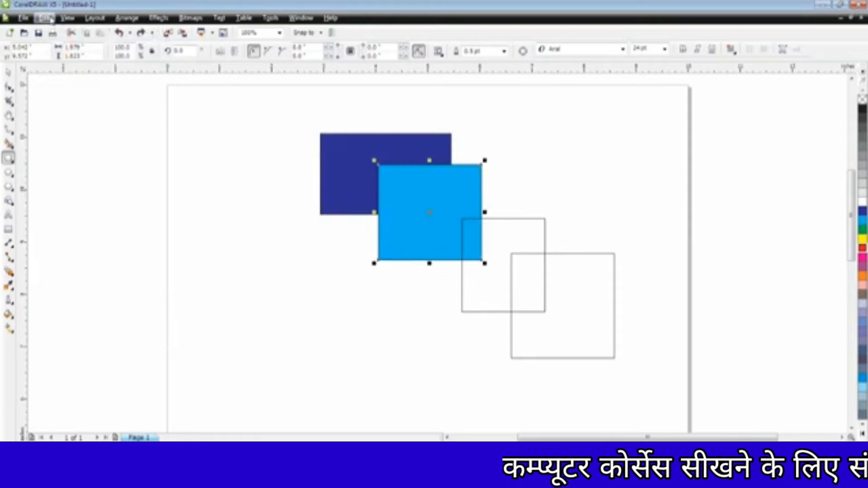
click(45, 19)
click(53, 42)
click(46, 18)
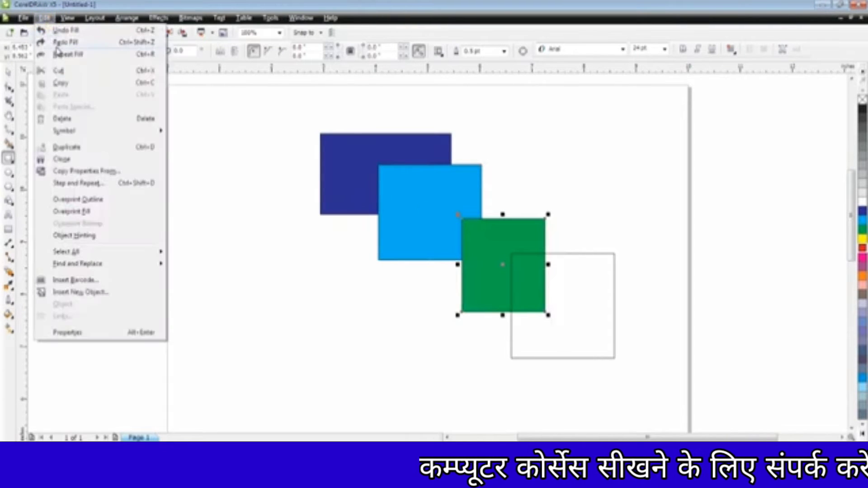
click(58, 42)
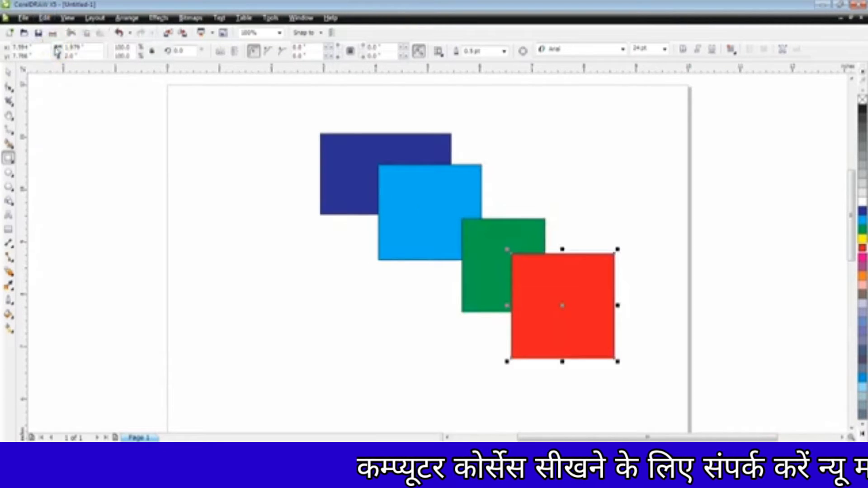
click(46, 18)
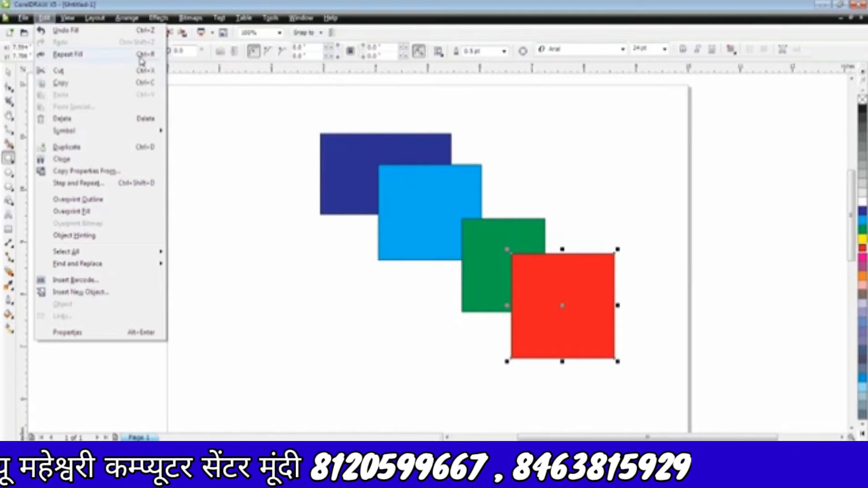
click(207, 128)
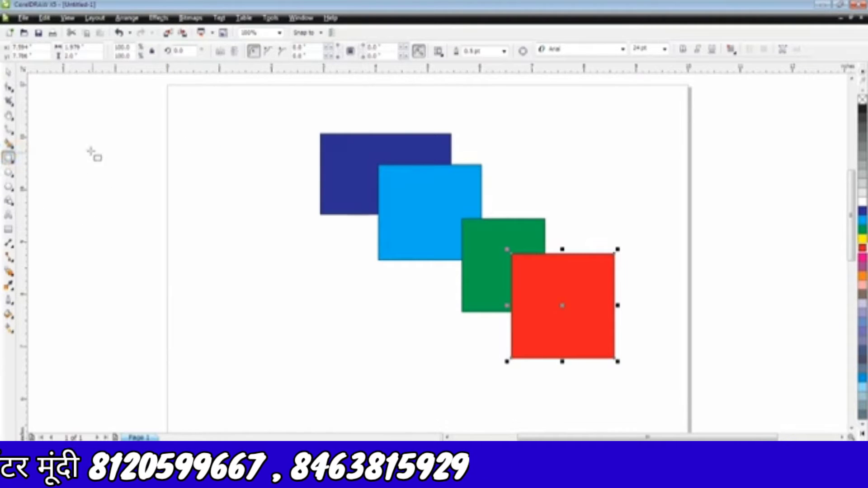
- Draw a square about 0.93 inches wide beside the page and move it about 0.5 inches right and 0.56 inches down
drag(76, 131, 125, 179)
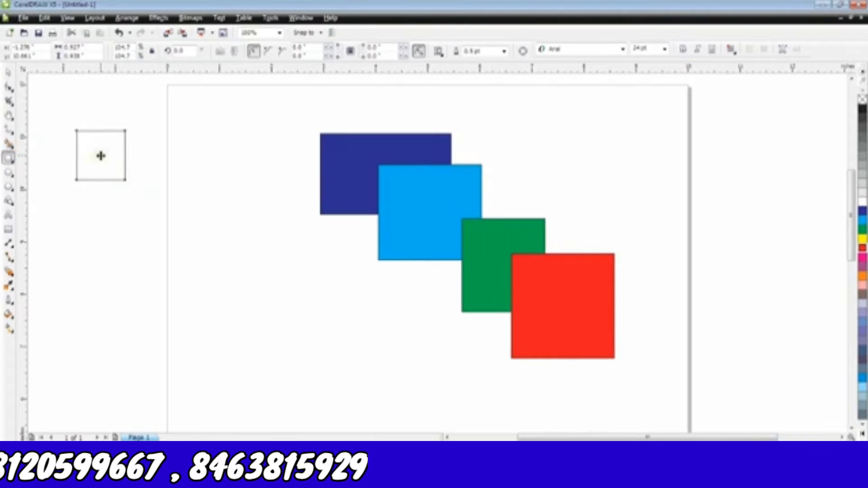
drag(101, 155, 127, 185)
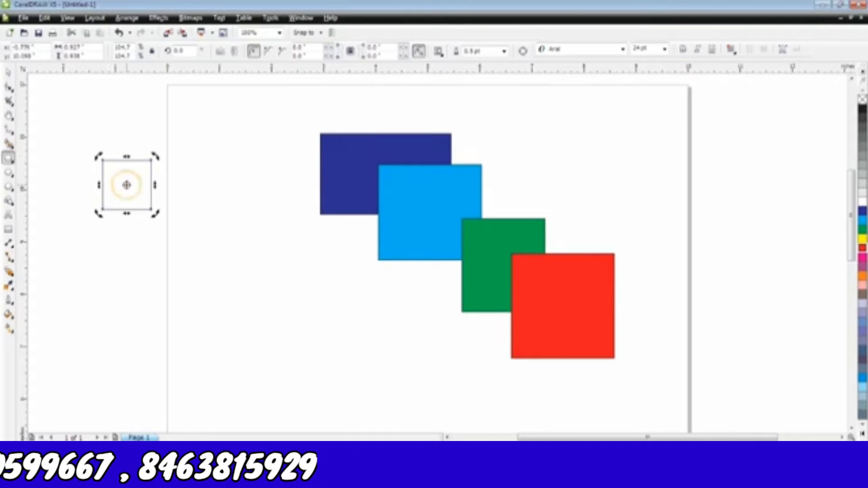
- Repeat the last move of the small square four times so it steps diagonally onto the page
click(45, 18)
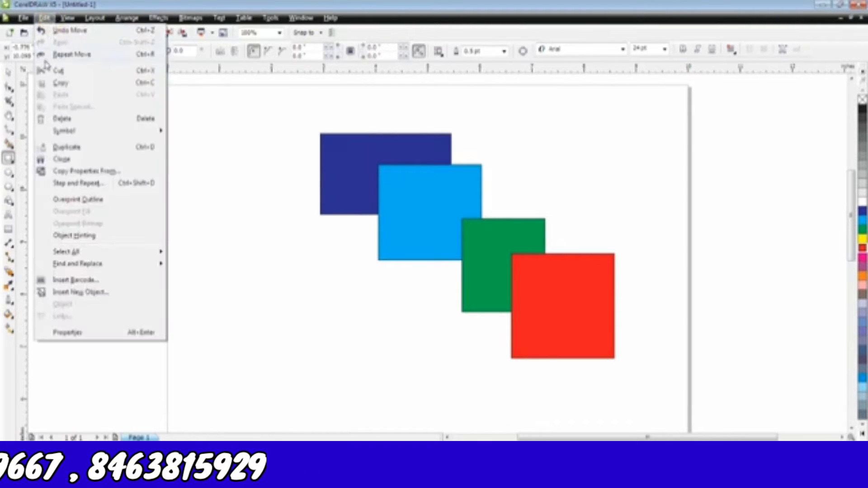
click(63, 54)
click(44, 18)
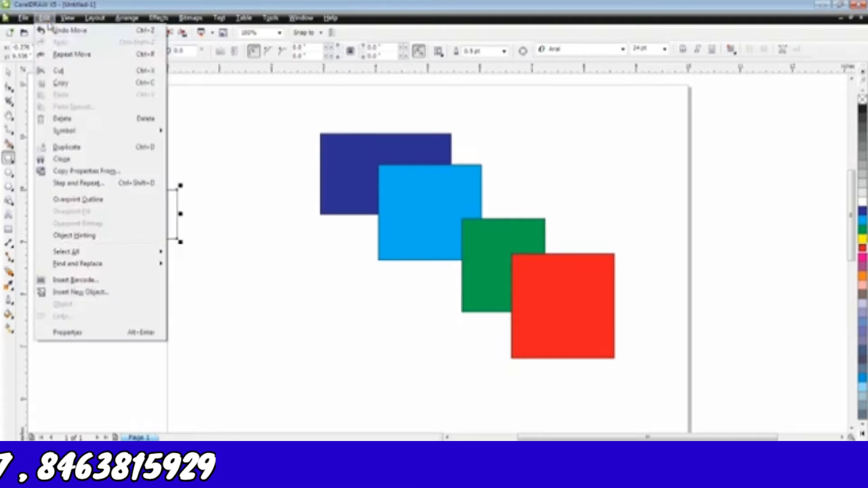
click(64, 55)
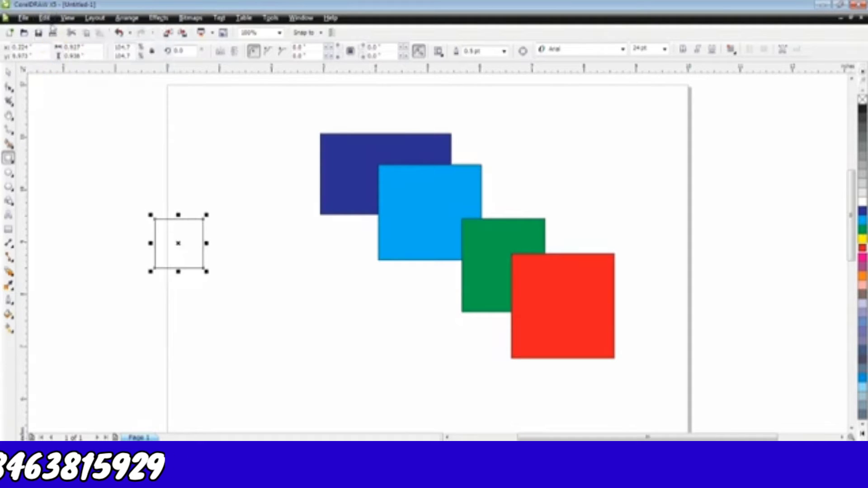
click(45, 18)
click(63, 54)
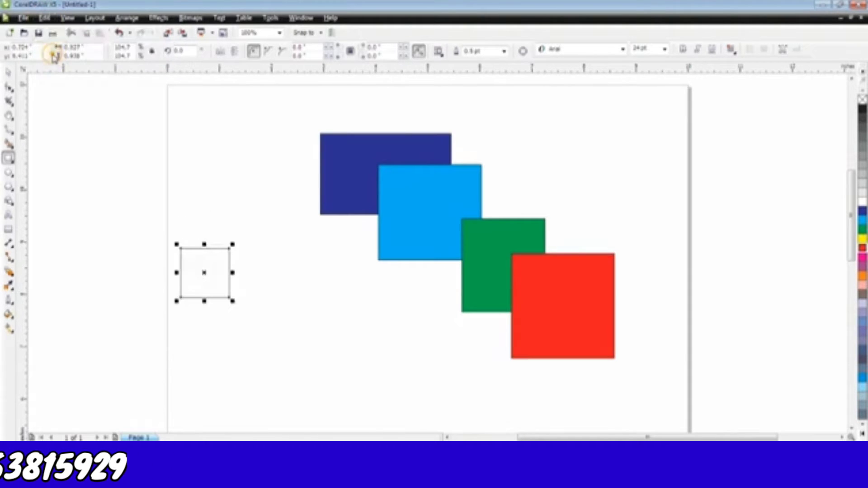
click(44, 18)
click(64, 54)
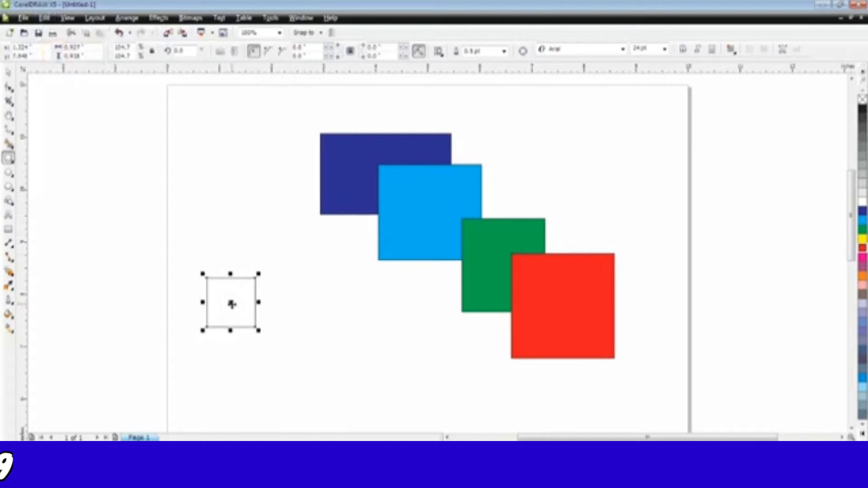
- Move the small white square about 1.6 inches straight up and repeat that move twice
drag(232, 304, 231, 218)
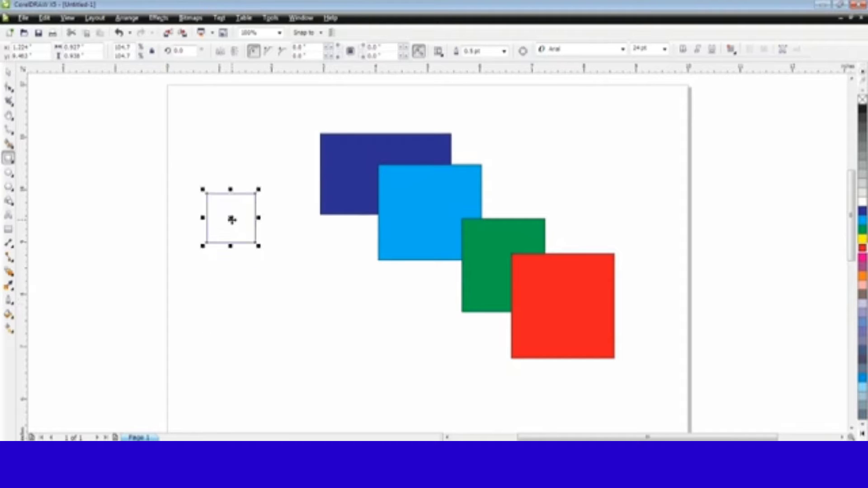
click(41, 19)
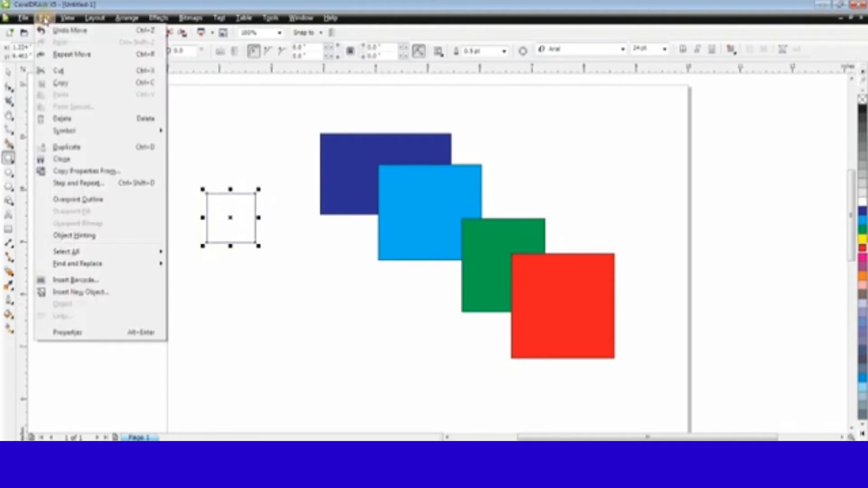
click(55, 55)
click(44, 18)
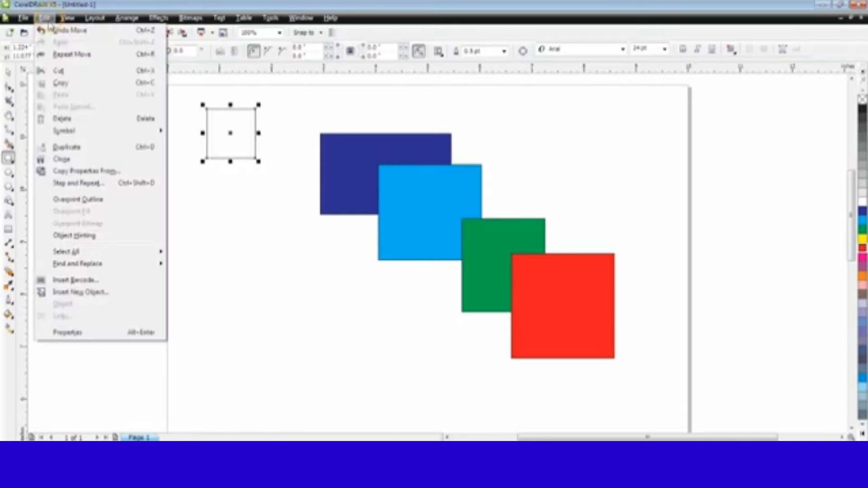
click(57, 55)
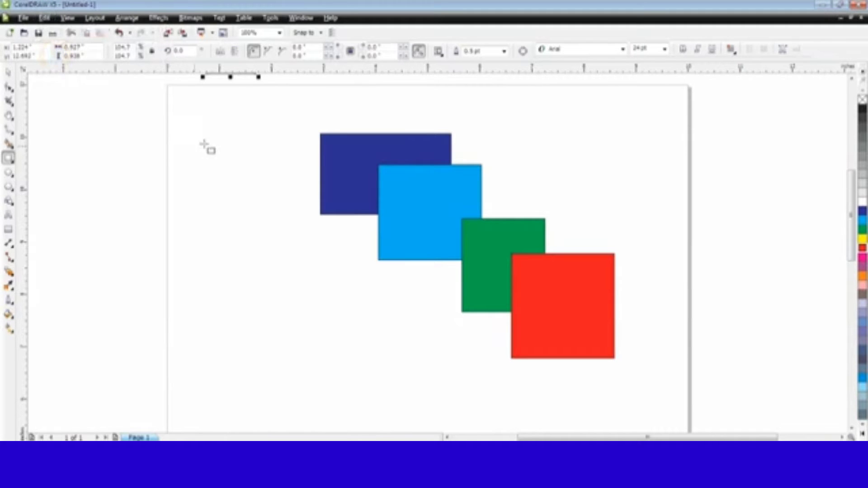
- Stretch the small white square to about 1.33 inches tall and move it down beside the dark blue rectangle
drag(231, 76, 231, 97)
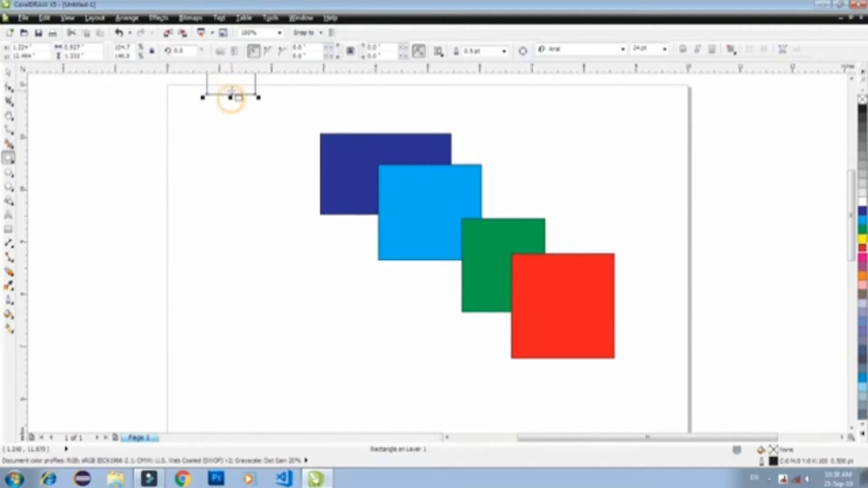
click(8, 72)
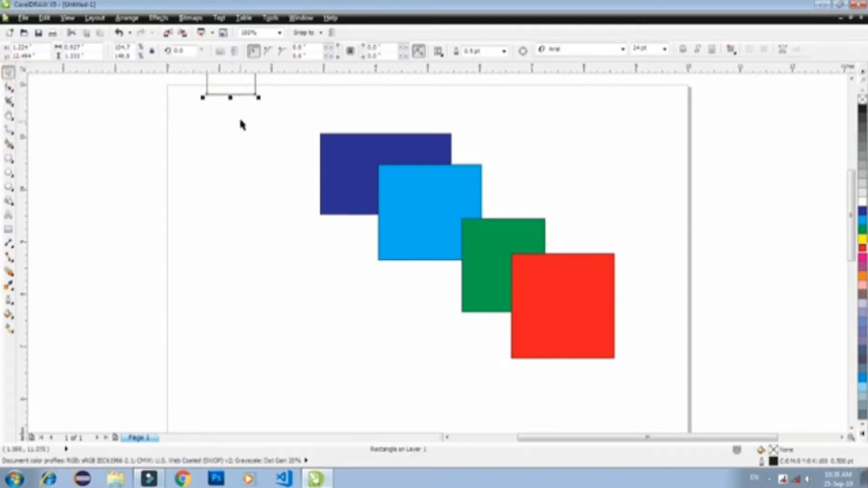
drag(225, 92, 227, 235)
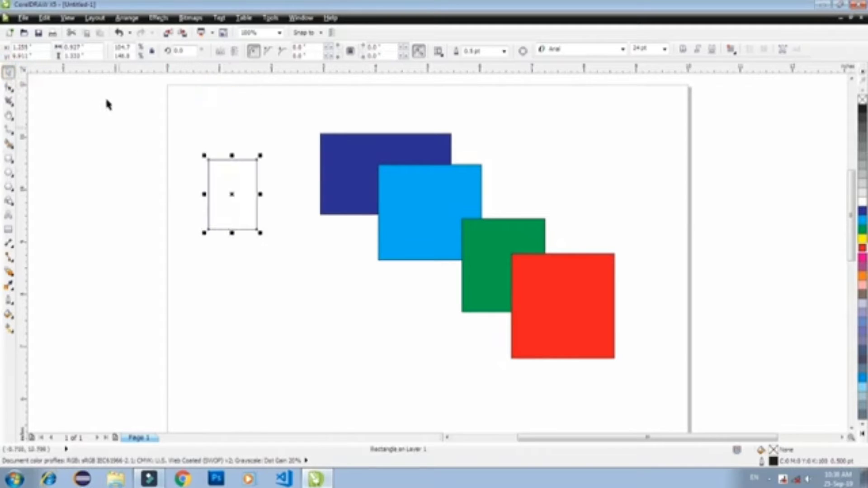
click(44, 17)
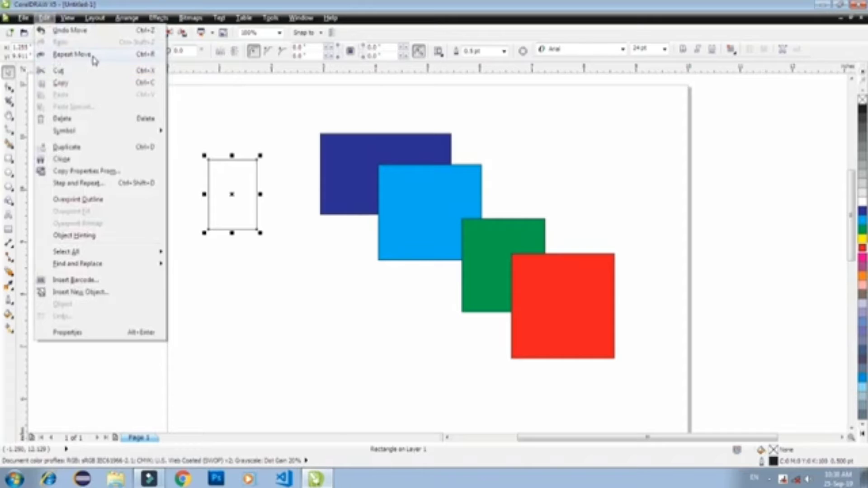
click(405, 265)
- Move the red square about 2.1 inches to the left and repeat that move
drag(566, 295, 457, 297)
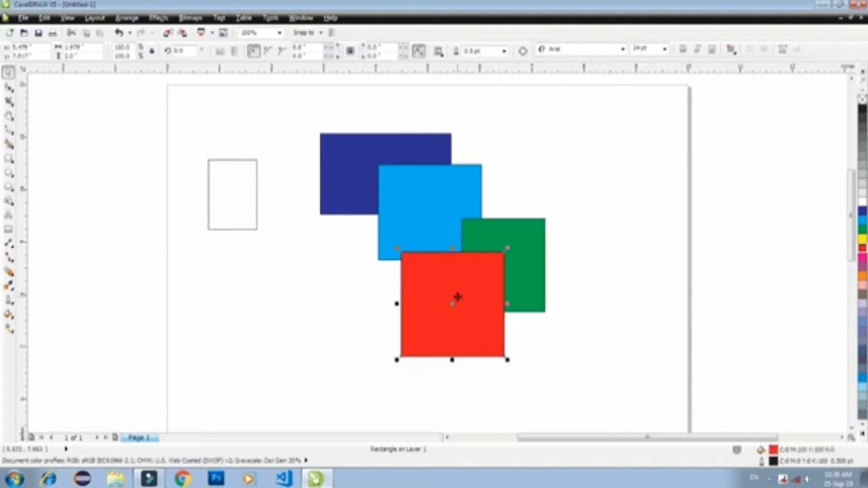
click(45, 18)
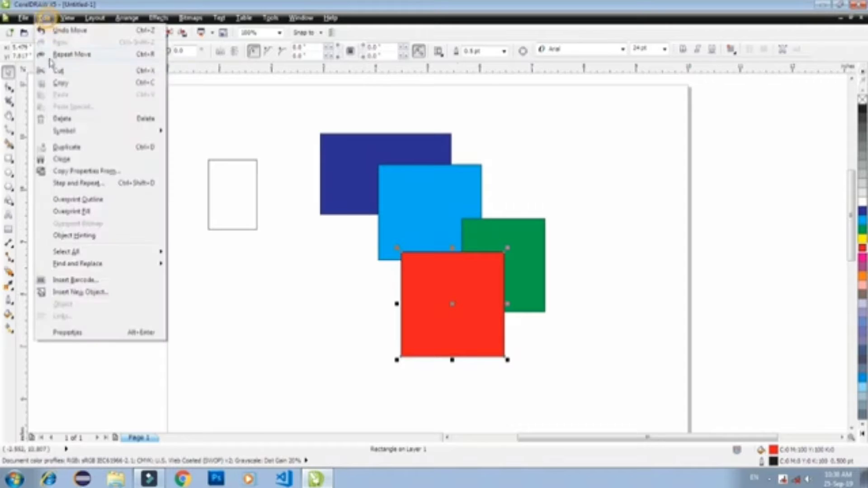
click(81, 54)
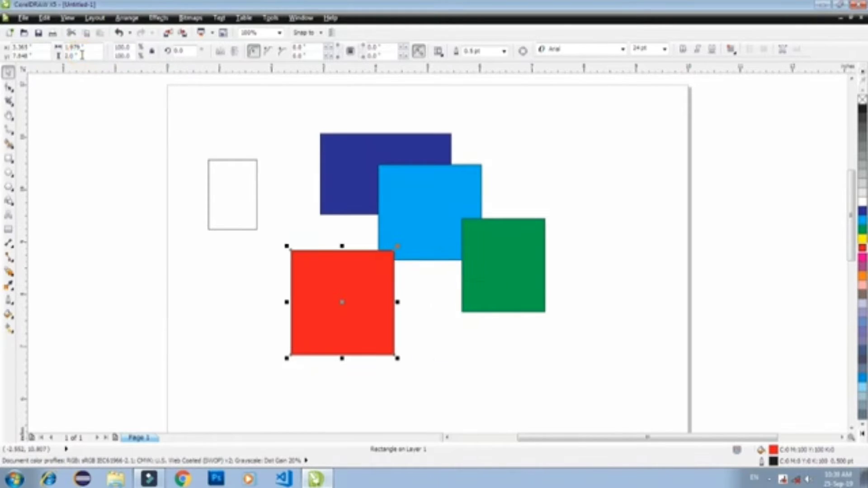
click(45, 18)
click(58, 55)
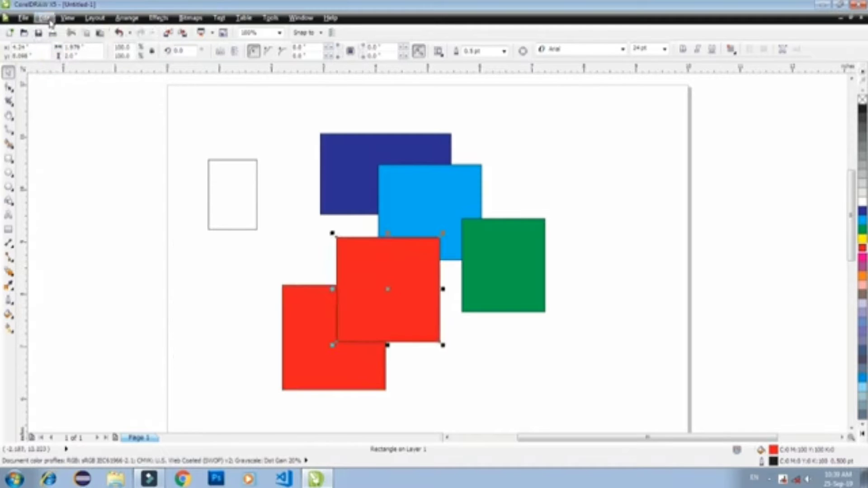
- Cut the front red square and paste it back, placing it near the page's upper-right corner
click(45, 18)
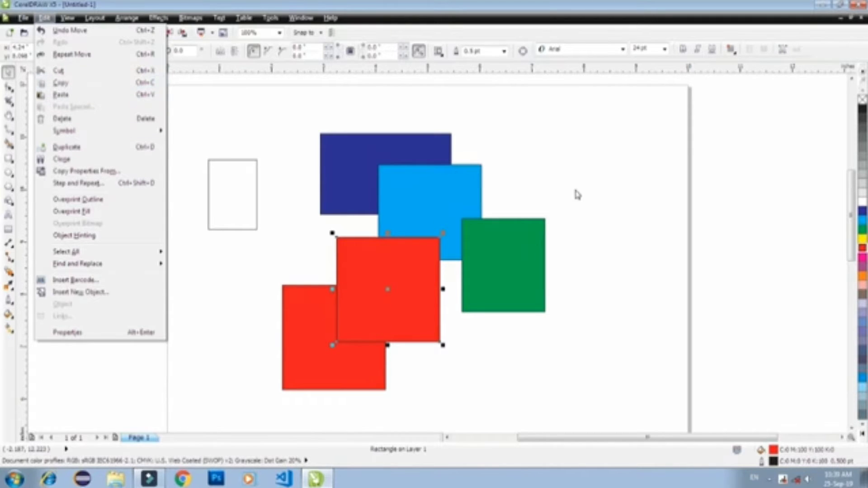
click(60, 73)
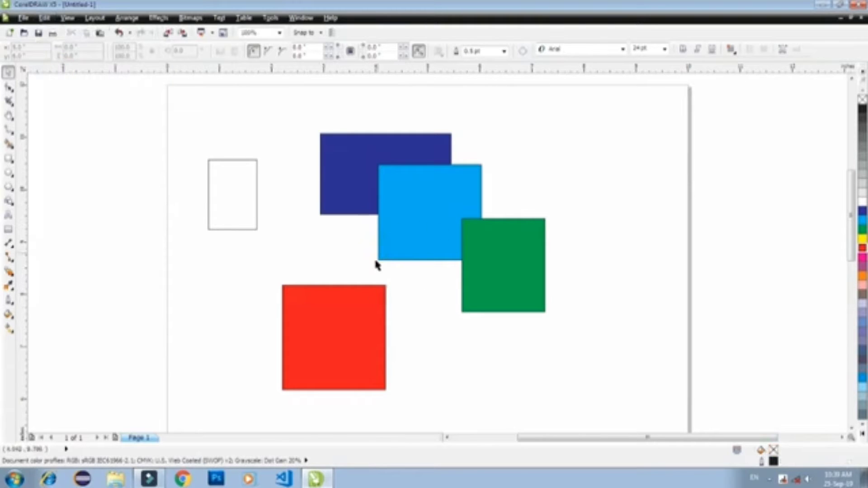
click(47, 18)
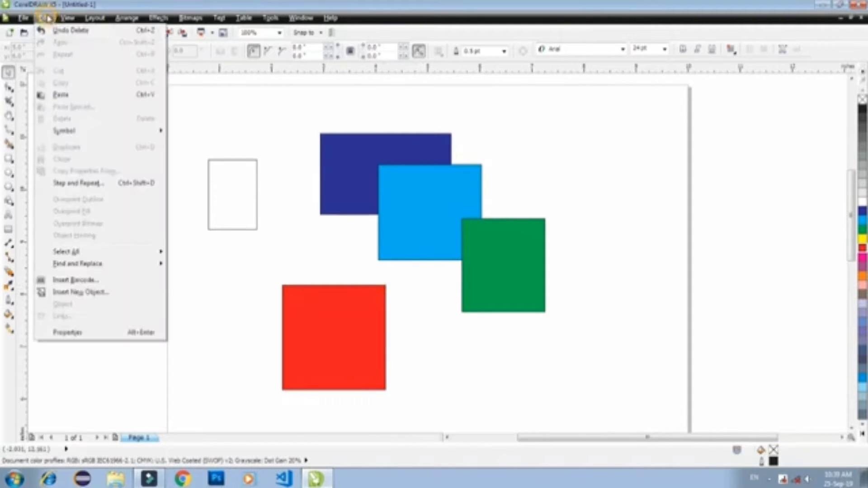
click(61, 95)
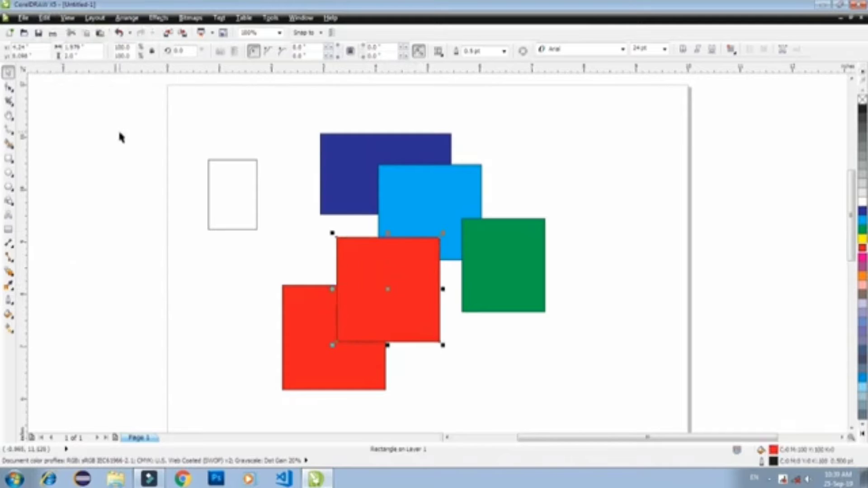
drag(366, 277, 593, 151)
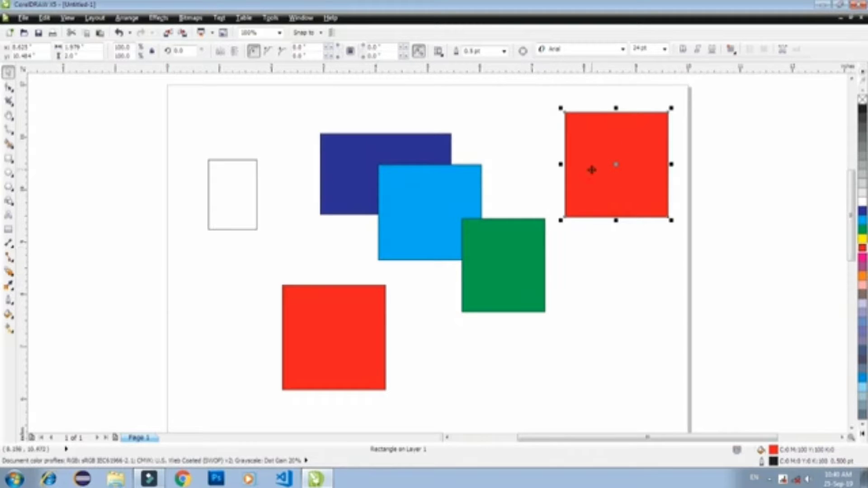
- Copy the red square near the page's upper-right corner and paste it, placing the copy over the dark blue rectangle
click(43, 20)
click(70, 84)
click(43, 18)
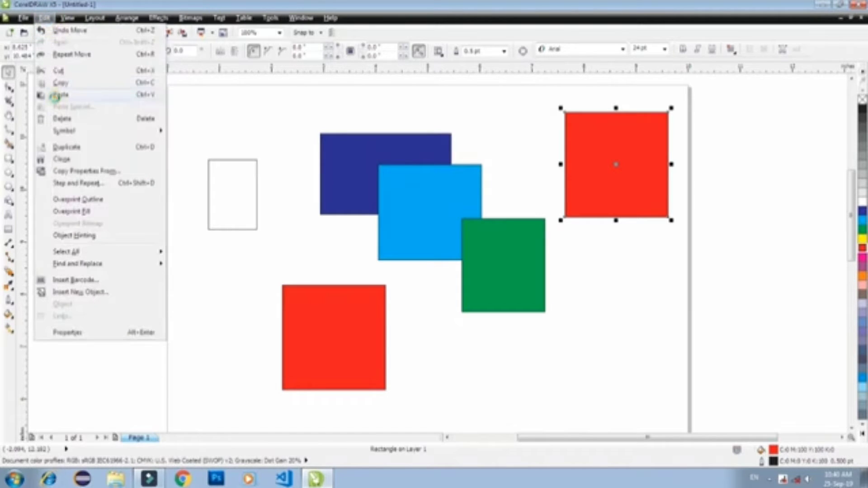
click(55, 97)
drag(623, 164, 406, 154)
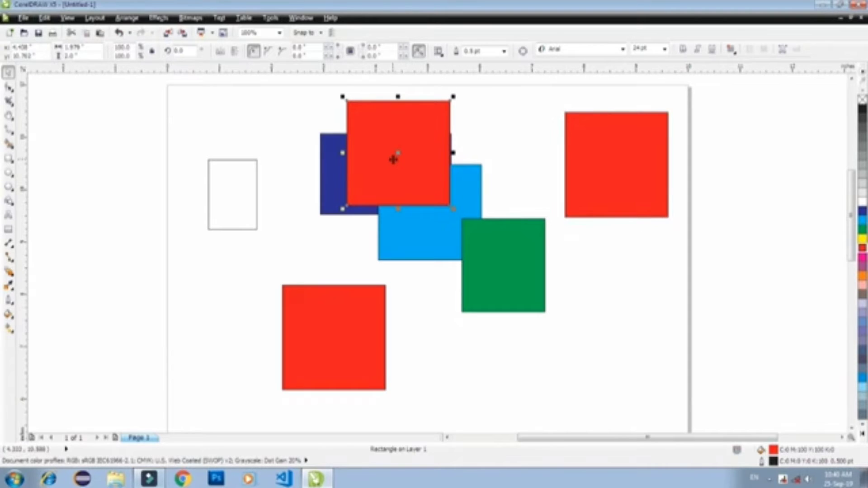
- Switch to PowerPoint 2013 by launching it from the installed programs
click(44, 17)
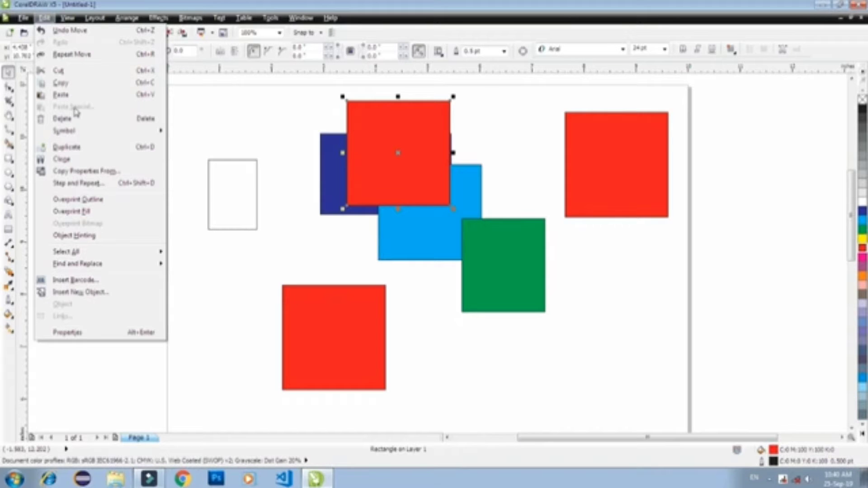
click(227, 164)
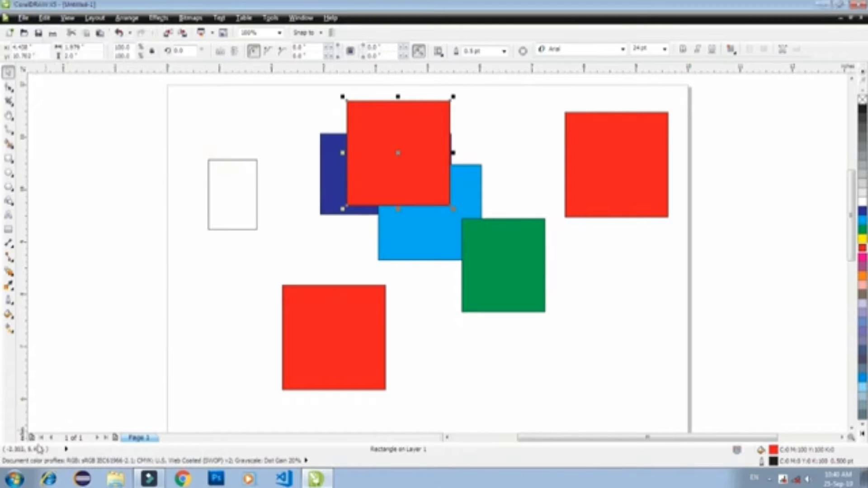
click(15, 478)
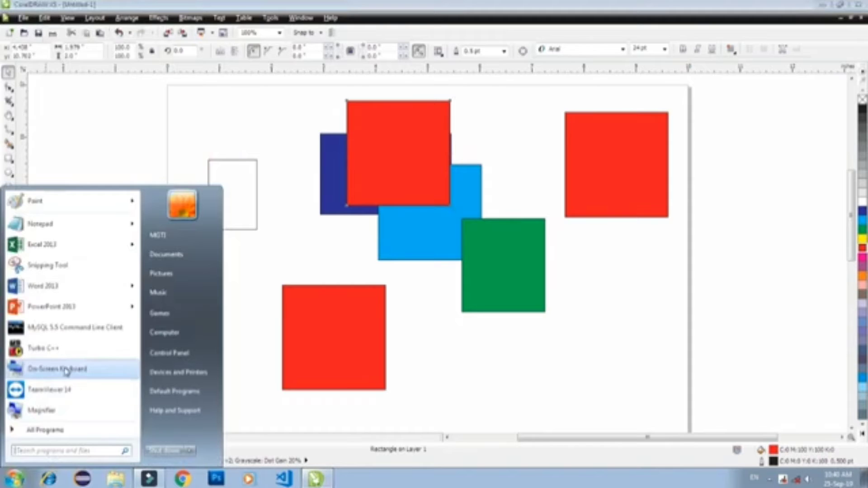
mouse_move(62, 313)
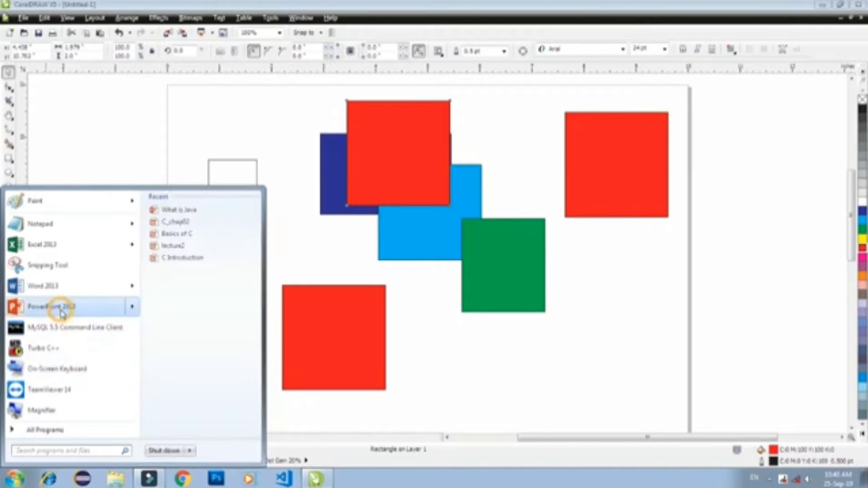
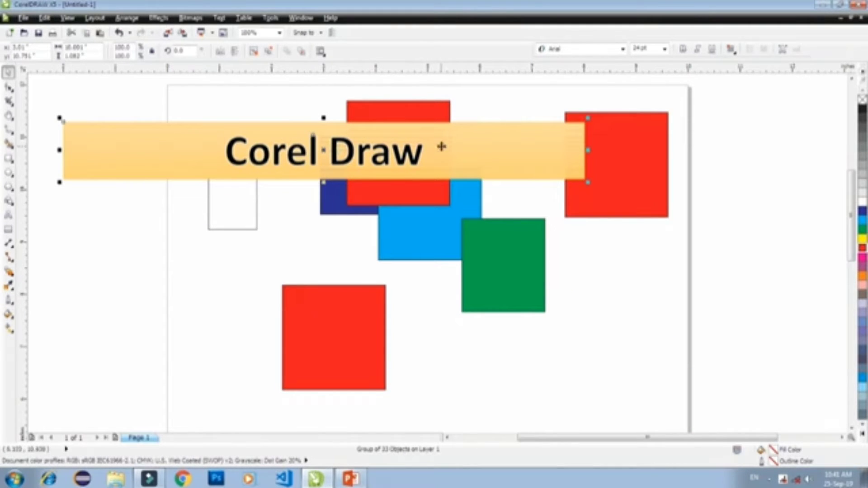
- Move the pasted Corel Draw banner about 0.7 inches up and check its source slide in PowerPoint before returning to CorelDRAW
drag(225, 144, 244, 108)
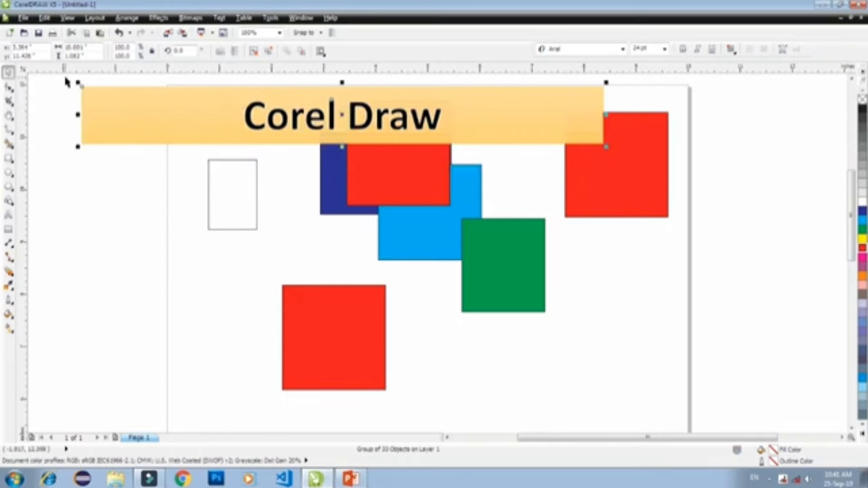
click(44, 17)
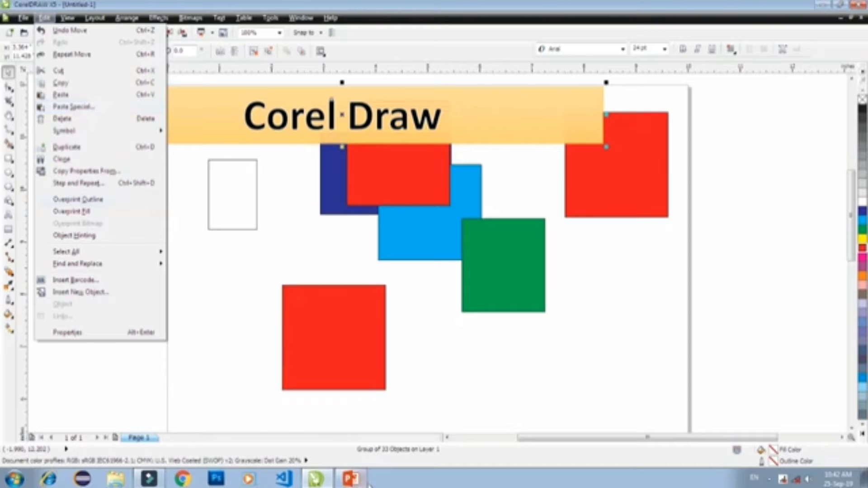
click(350, 478)
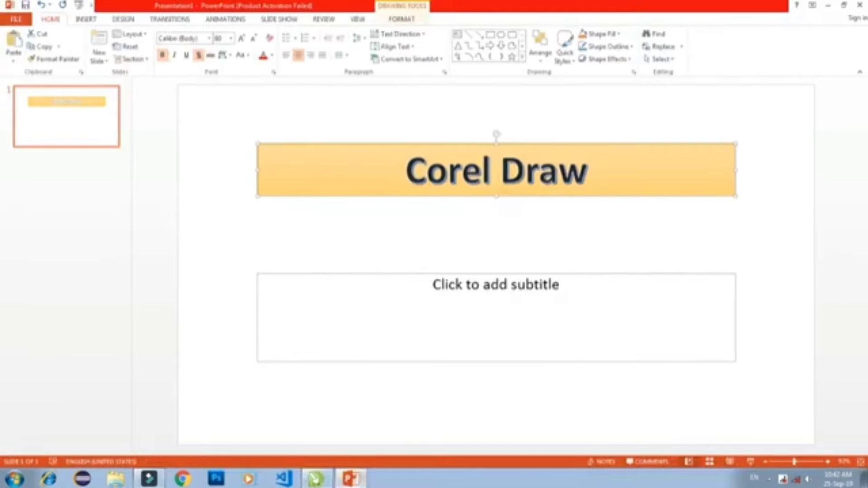
click(316, 479)
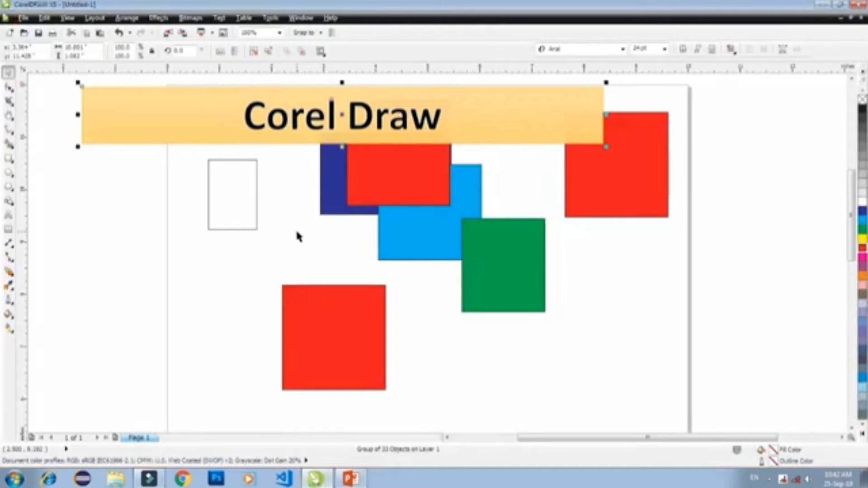
- Paste the copied banner as Picture (Metafile) using Paste Special and place it just below the first banner
click(43, 17)
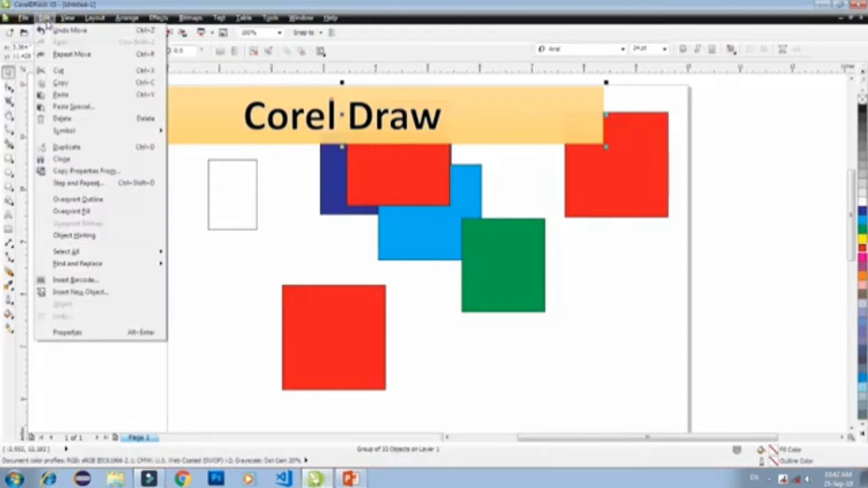
click(68, 107)
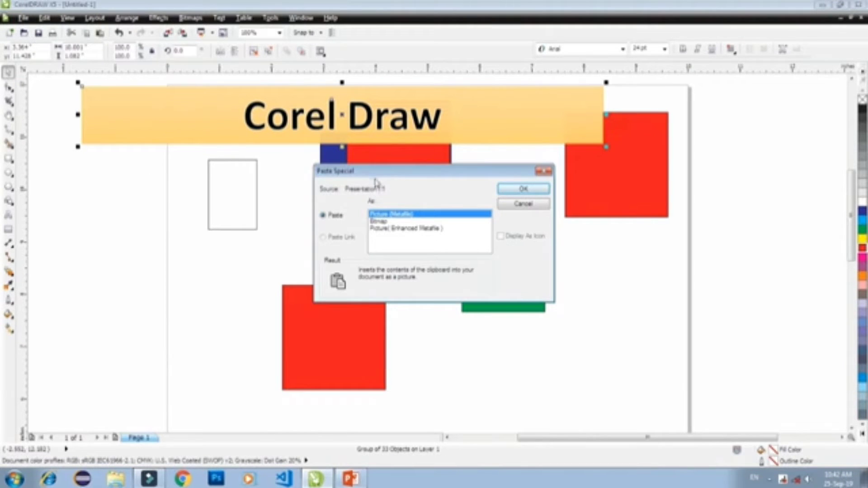
drag(374, 178, 156, 116)
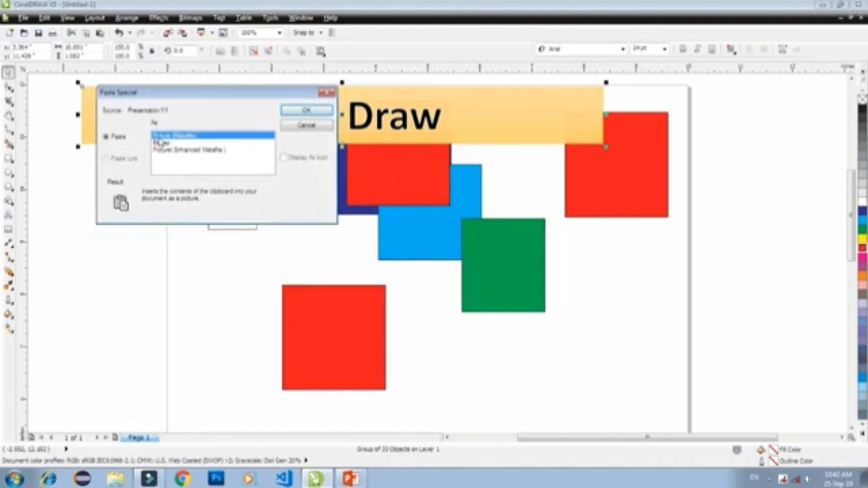
click(306, 110)
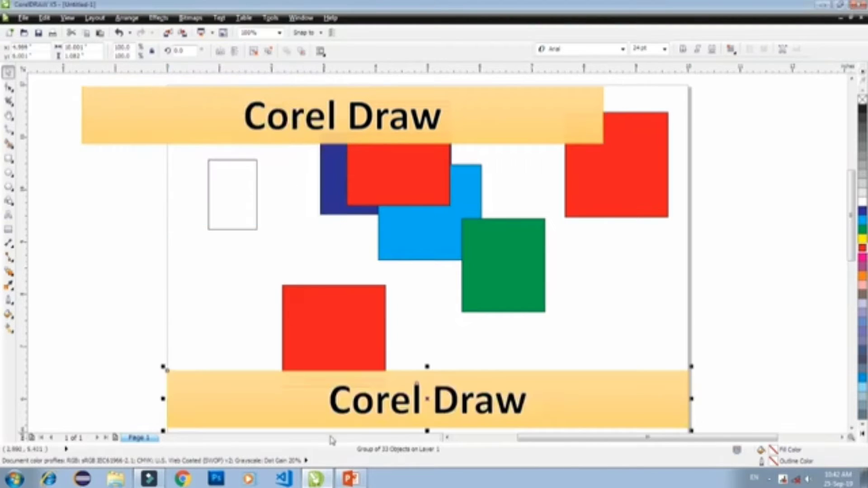
mouse_move(344, 411)
mouse_down()
mouse_move(279, 224)
mouse_move(282, 210)
mouse_up()
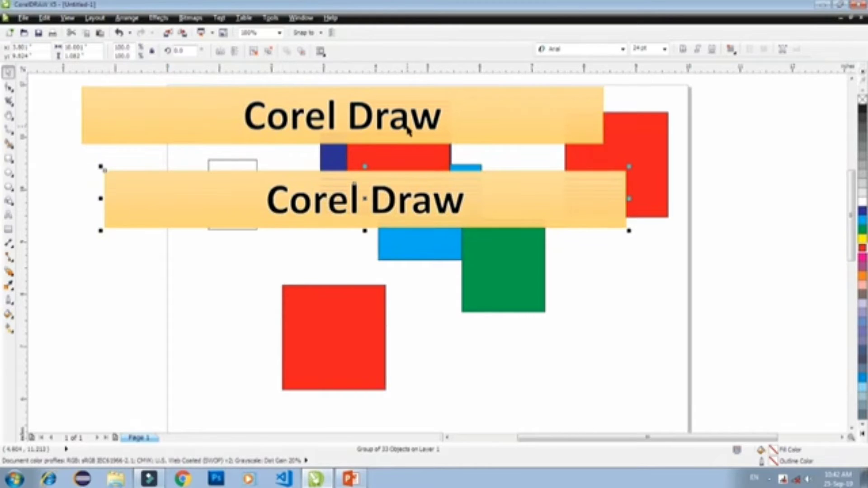
drag(378, 222, 378, 209)
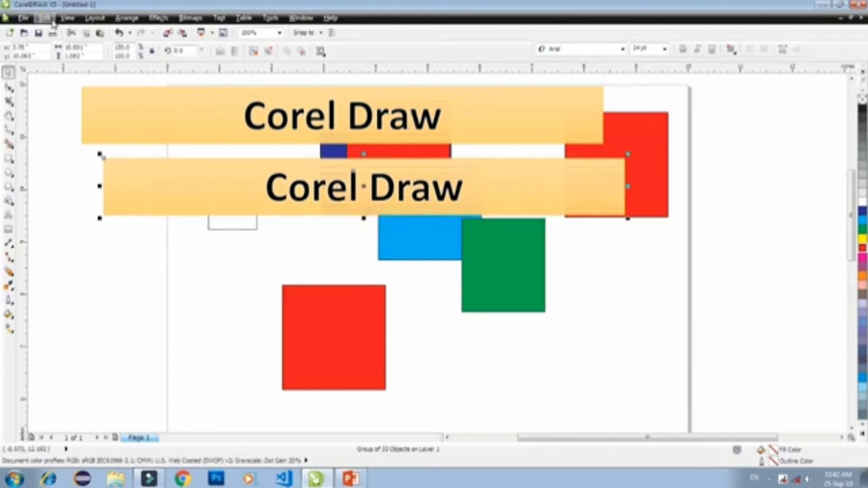
- Paste the copied banner as Bitmap using Paste Special and place it just below the second banner
click(44, 18)
click(72, 107)
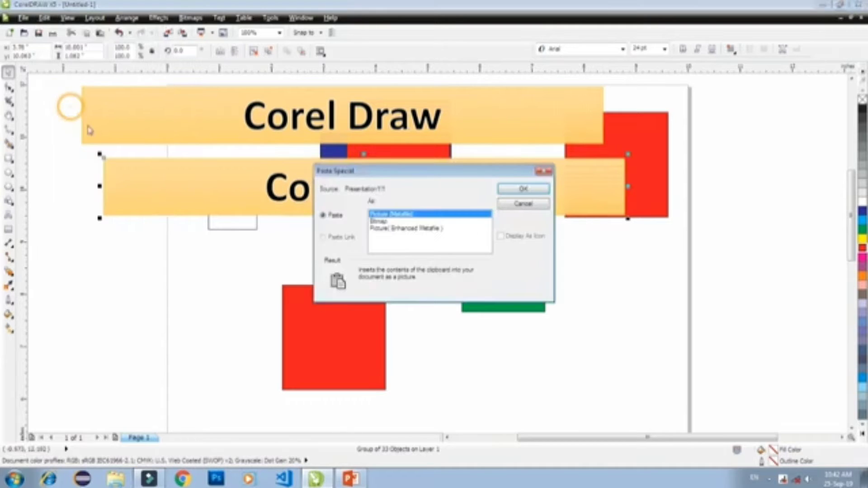
click(384, 221)
click(501, 190)
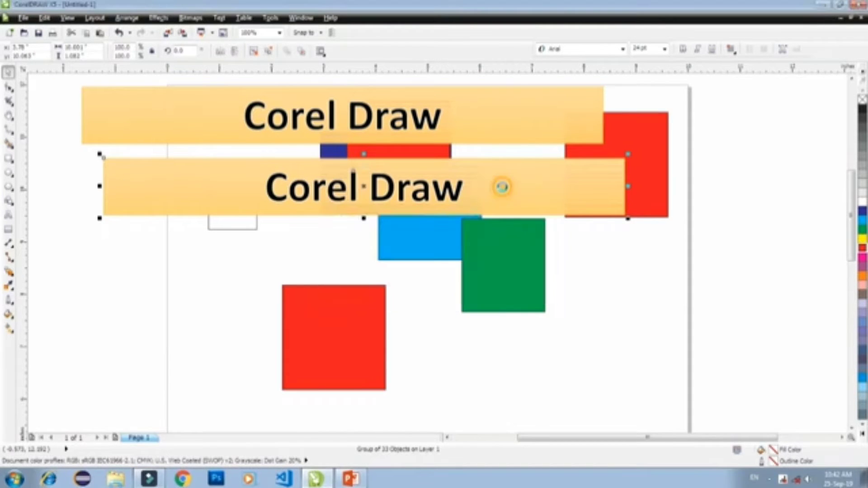
drag(469, 411, 471, 281)
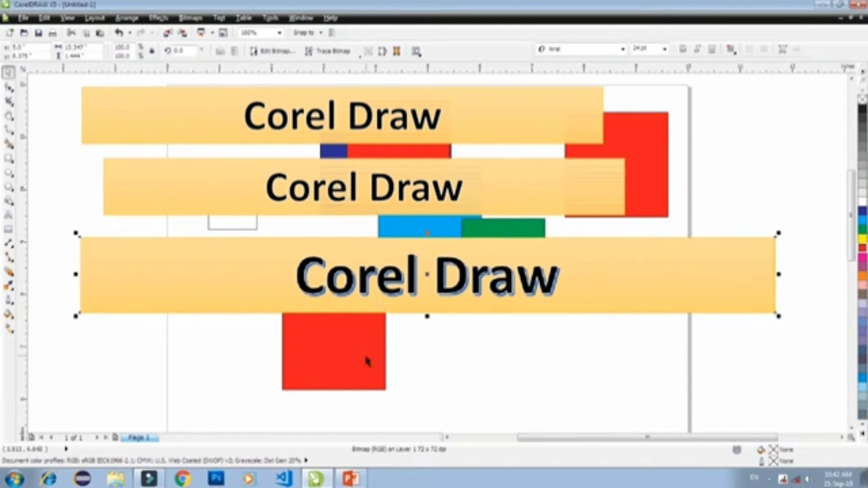
- Check the source banner in PowerPoint, return to CorelDRAW and move the bitmap banner about 0.26 inches up
click(350, 478)
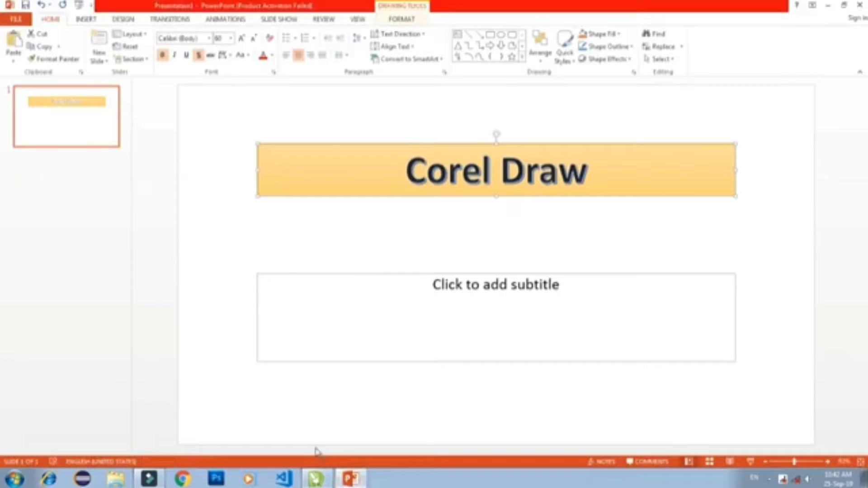
click(316, 478)
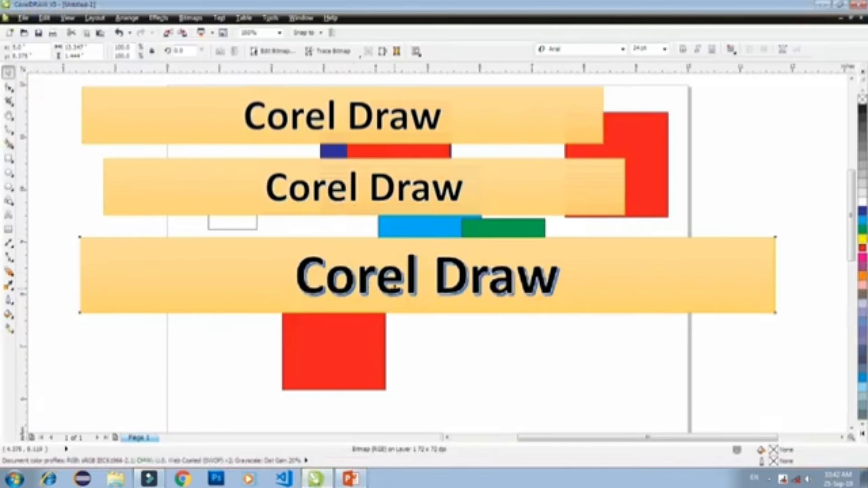
drag(392, 287, 392, 274)
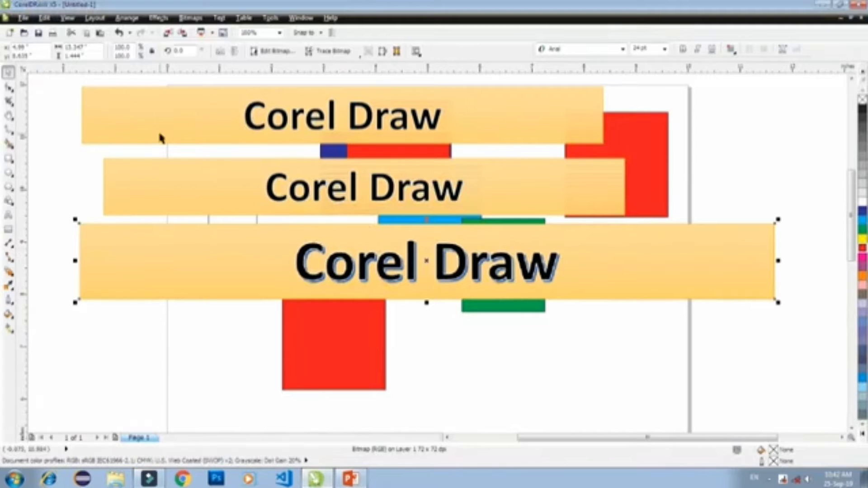
click(45, 19)
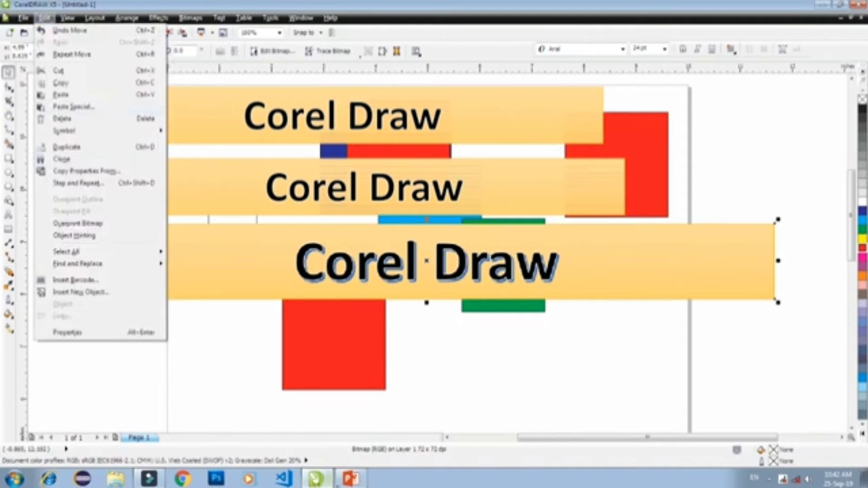
mouse_move(348, 481)
click(400, 291)
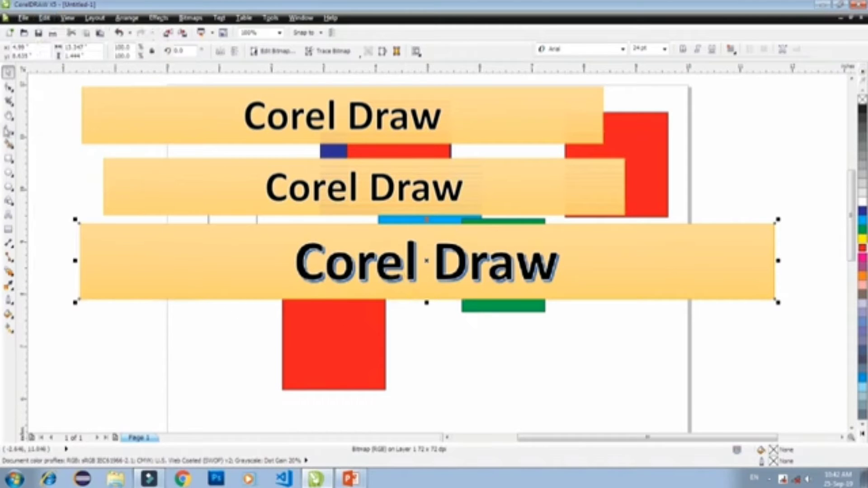
click(8, 116)
drag(371, 354, 388, 223)
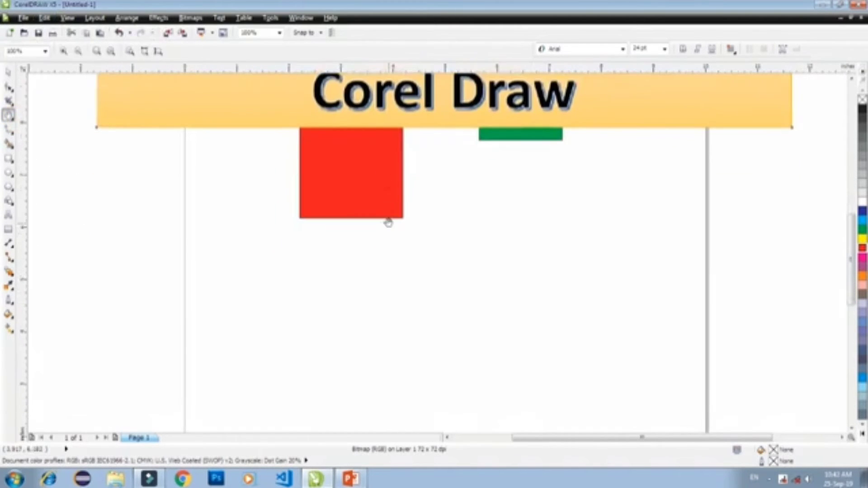
drag(387, 304, 388, 234)
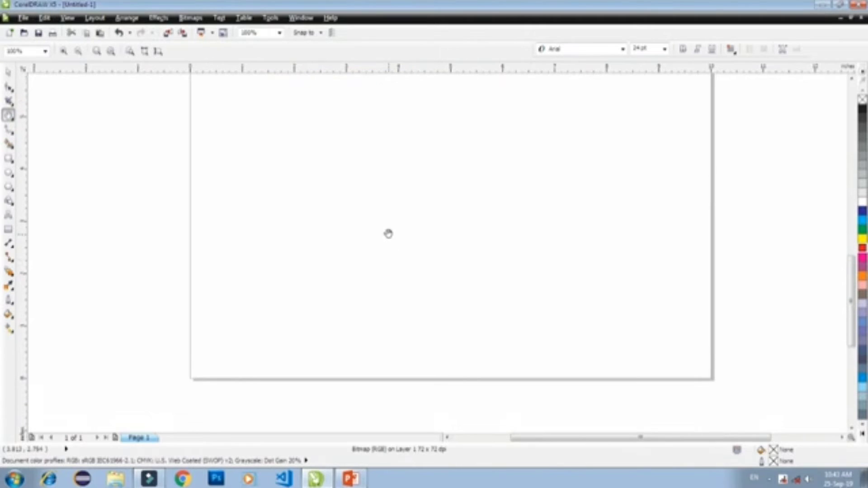
click(45, 18)
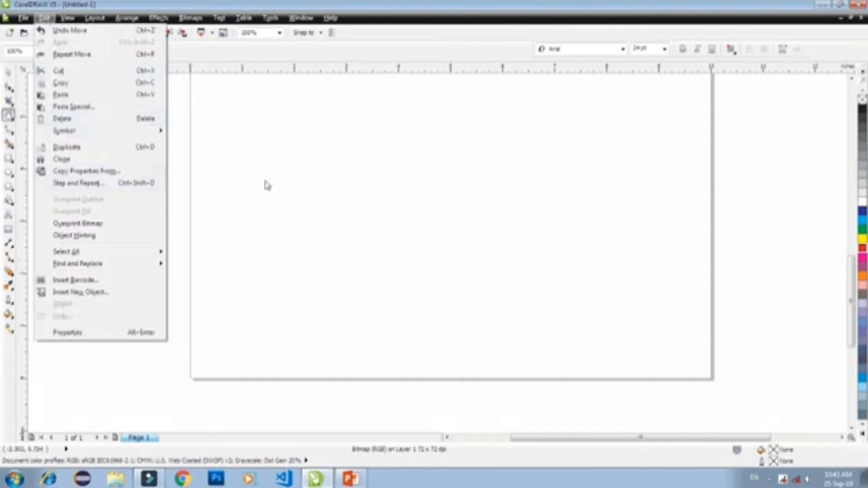
click(14, 120)
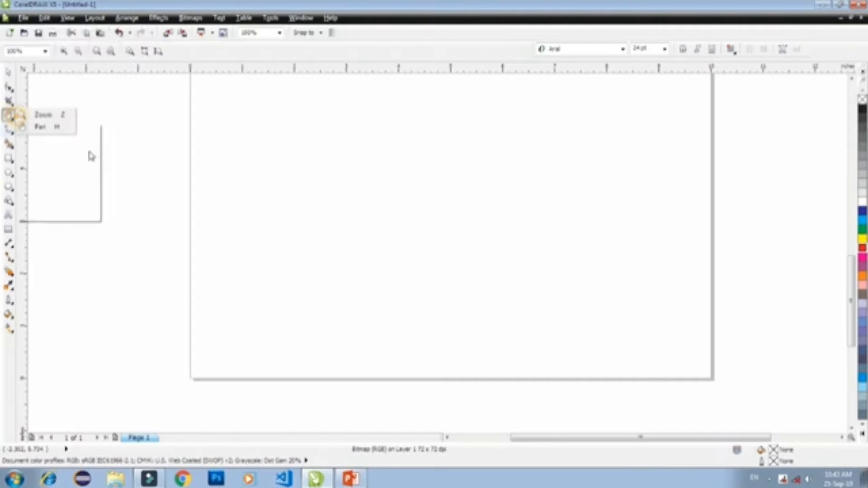
click(11, 118)
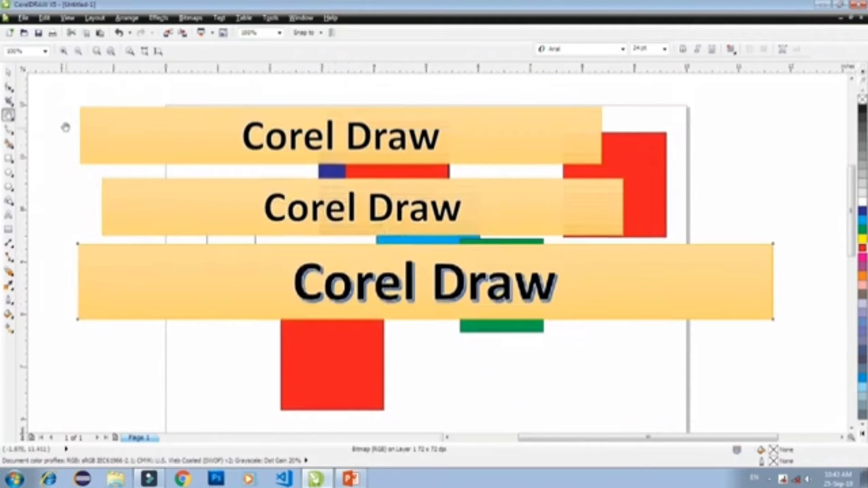
- Delete the three Corel Draw banners one after another, from the uppermost down to the bitmap one
click(8, 73)
click(329, 138)
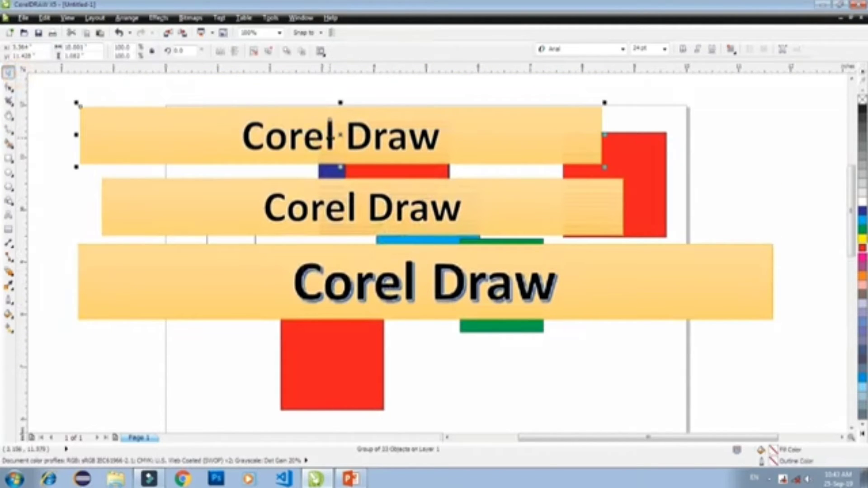
click(45, 19)
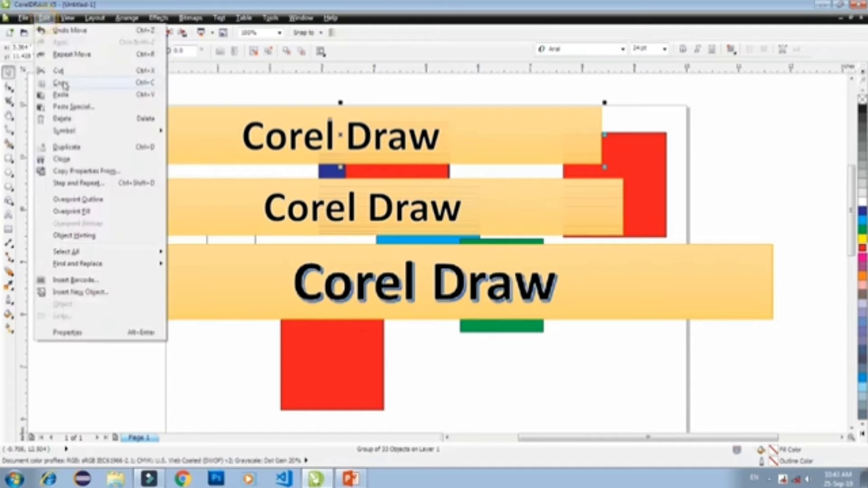
click(64, 121)
click(105, 181)
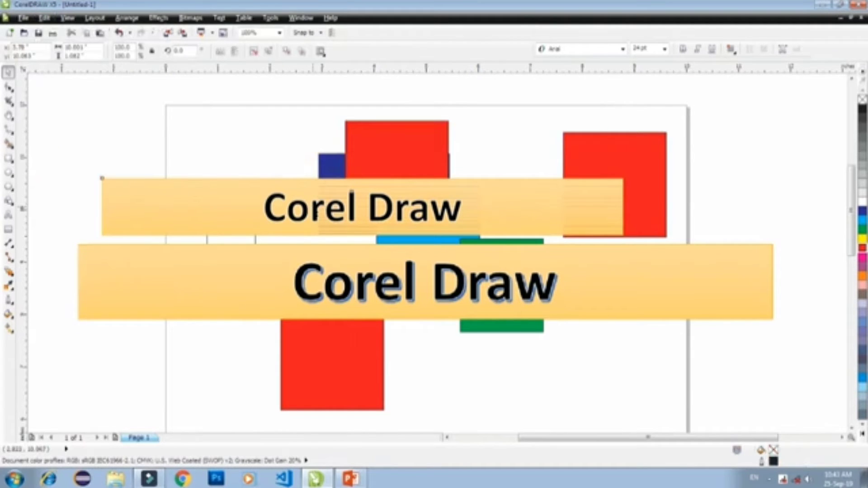
click(46, 18)
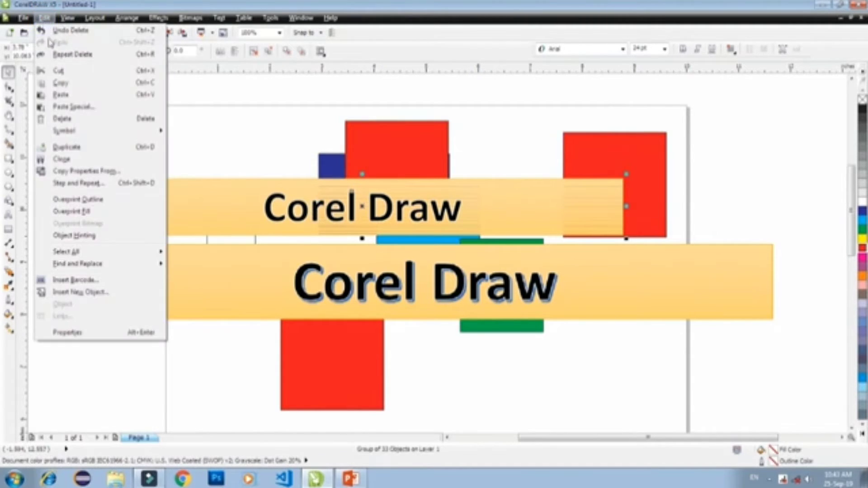
click(61, 119)
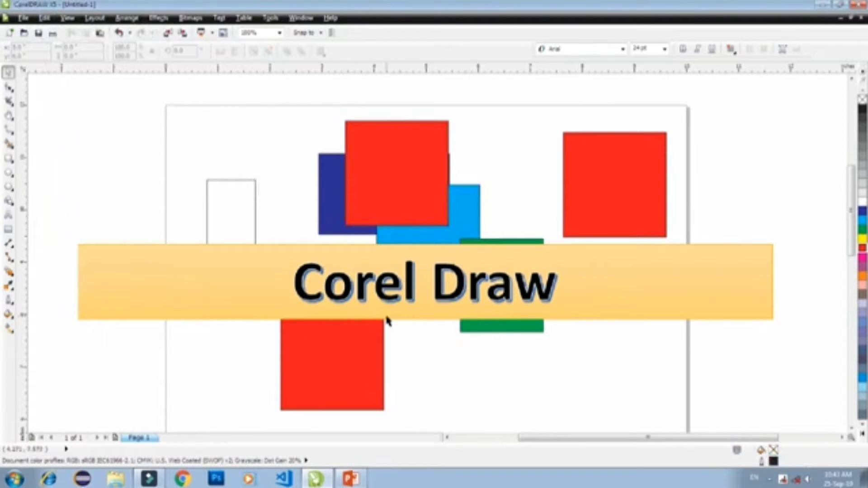
click(335, 292)
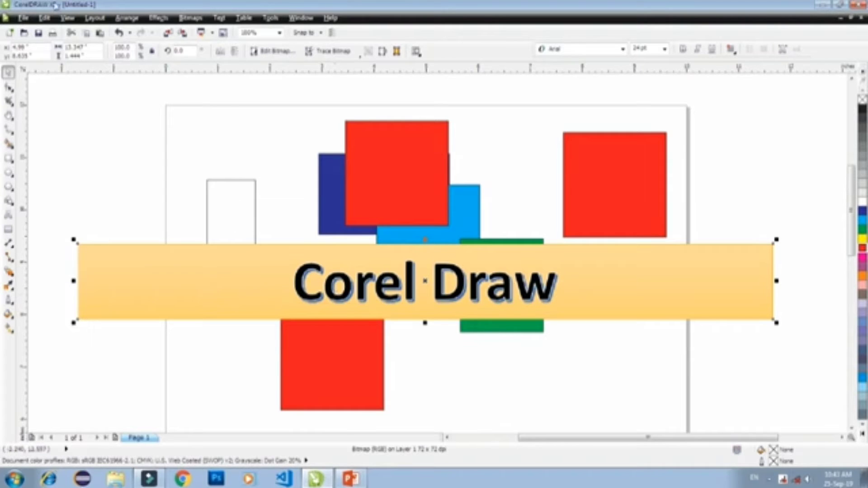
click(43, 18)
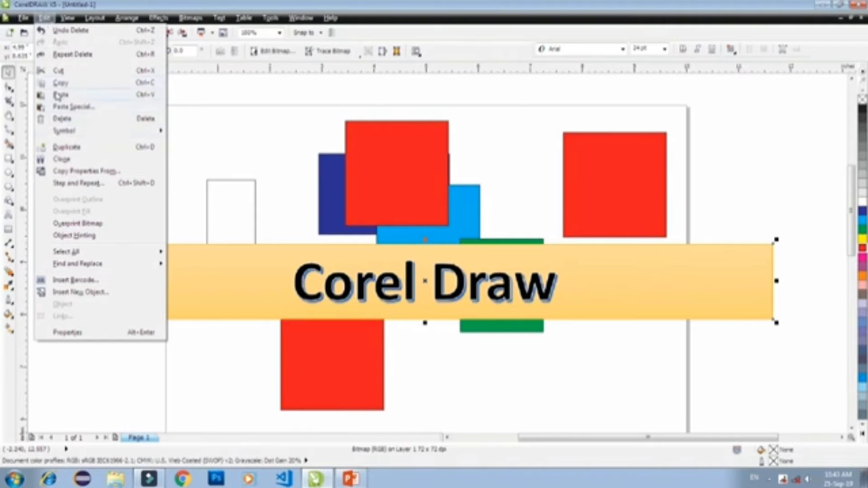
click(60, 119)
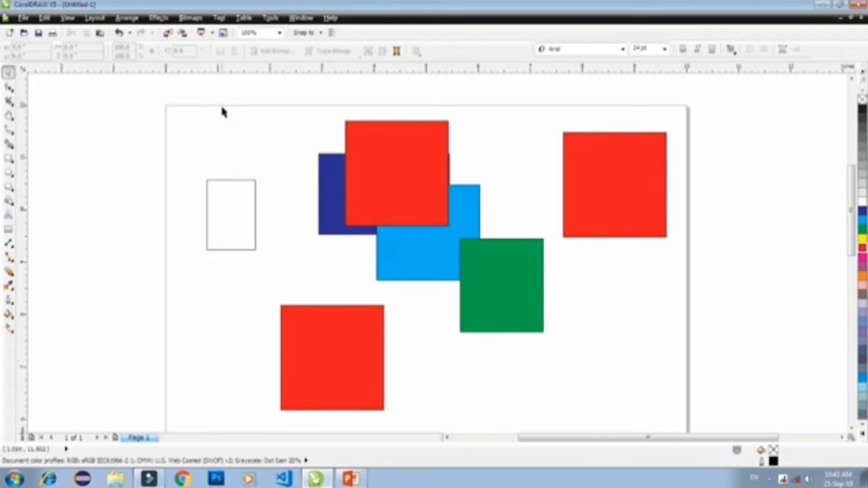
- Delete all the coloured rectangles together and also the small unfilled rectangle, clearing the page
drag(222, 109, 703, 420)
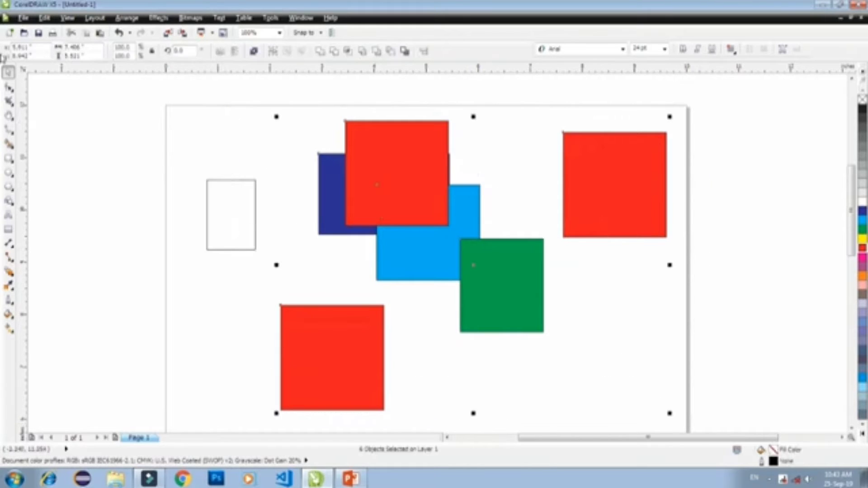
click(44, 18)
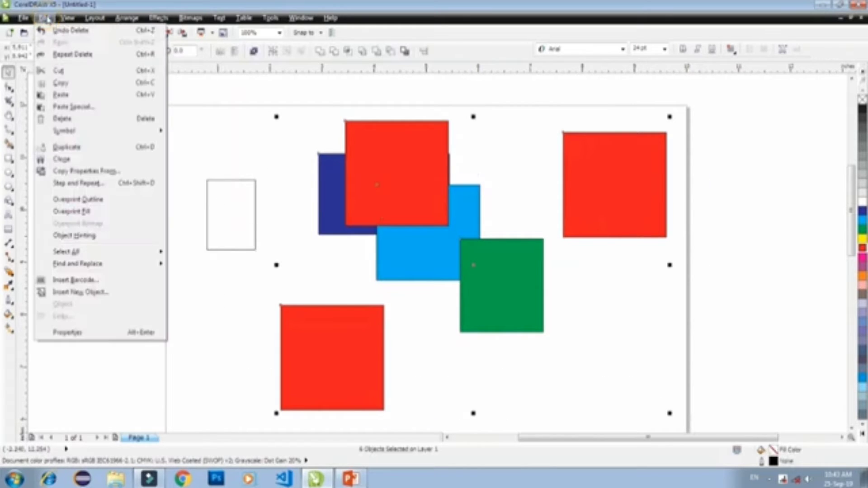
click(62, 120)
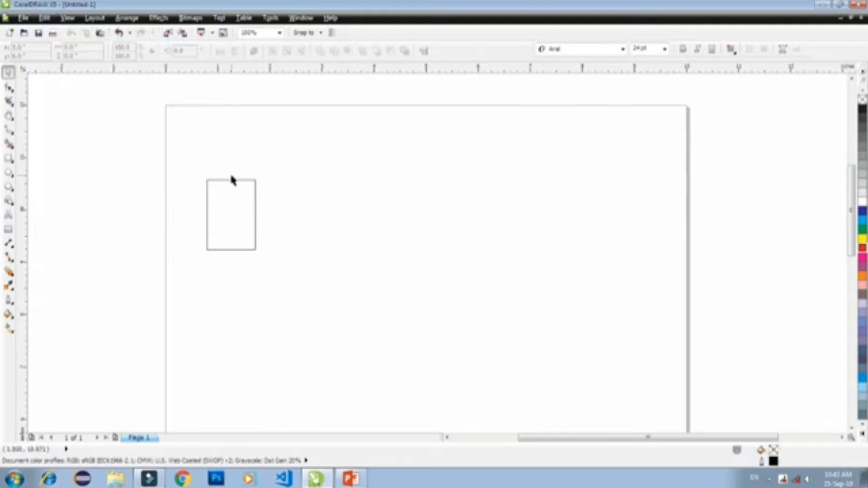
drag(214, 170, 300, 284)
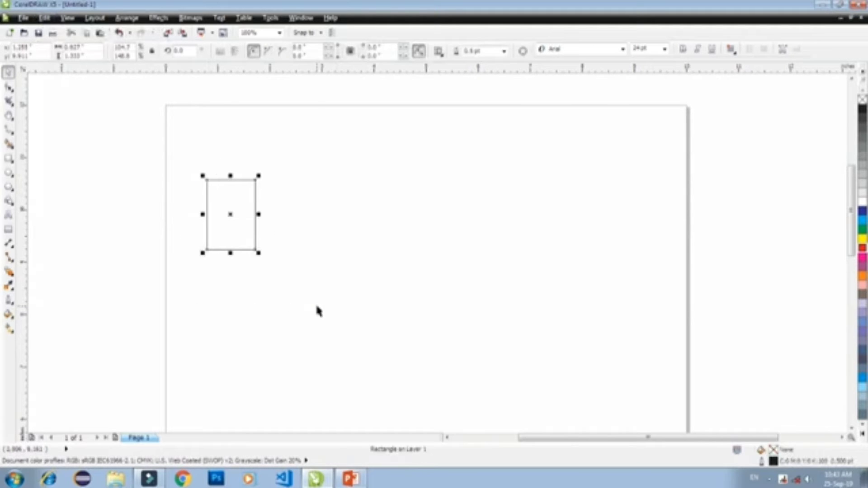
key(Delete)
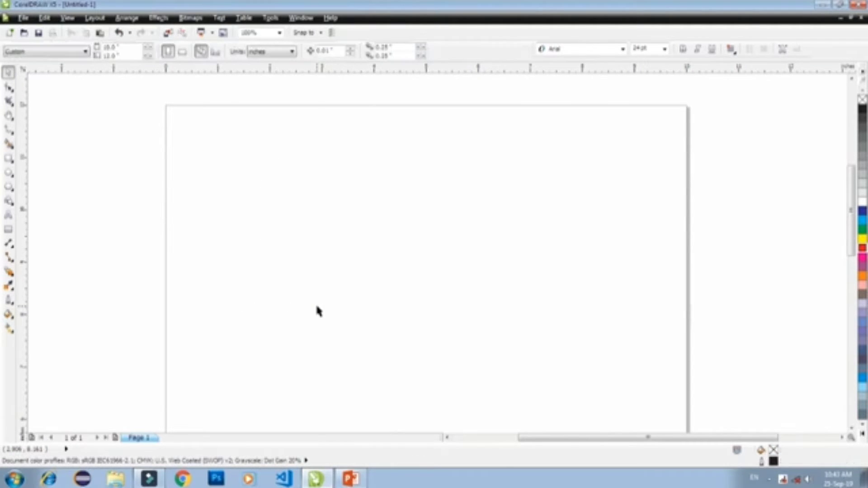
click(50, 18)
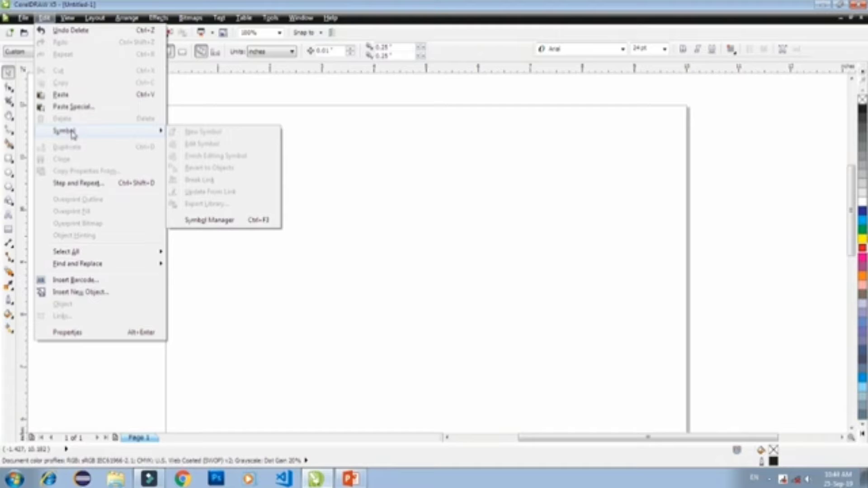
click(380, 199)
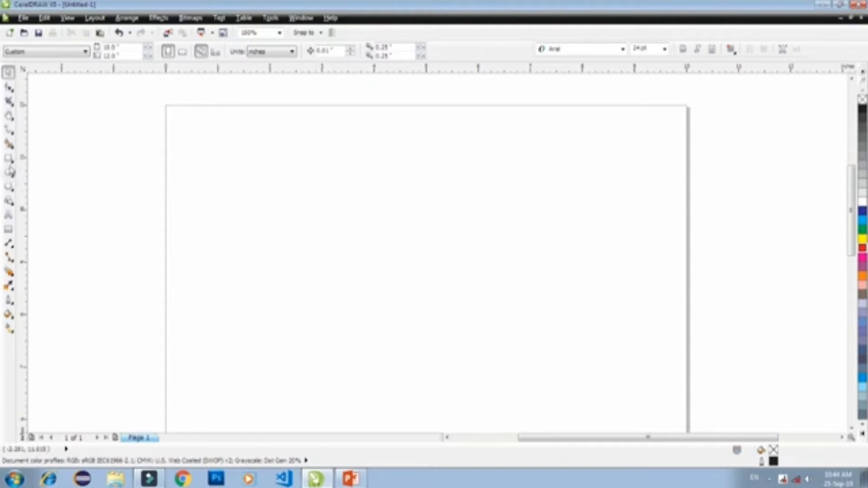
- Draw a rectangle about 2.25 by 2.16 inches in the page's upper-left area and create a copy rotated about 52.5° clockwise around its center
click(9, 158)
drag(245, 160, 363, 274)
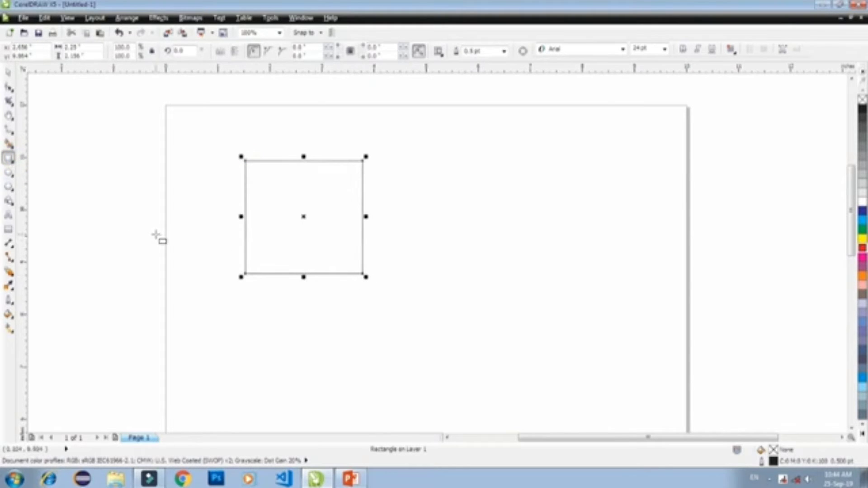
click(304, 216)
drag(366, 157, 374, 228)
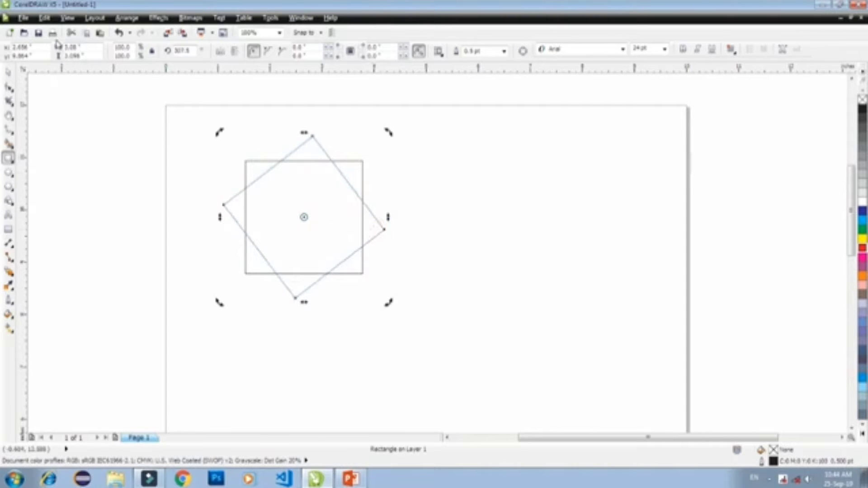
- Repeat the rotated duplication around the same center until the rectangles form a dense circular pattern
key(ctrl+r)
key(ctrl+r)
key(ctrl+r)
key(ctrl+r)
key(ctrl+r)
key(ctrl+r)
key(ctrl+r)
key(ctrl+r)
key(ctrl+r)
key(ctrl+r)
key(ctrl+r)
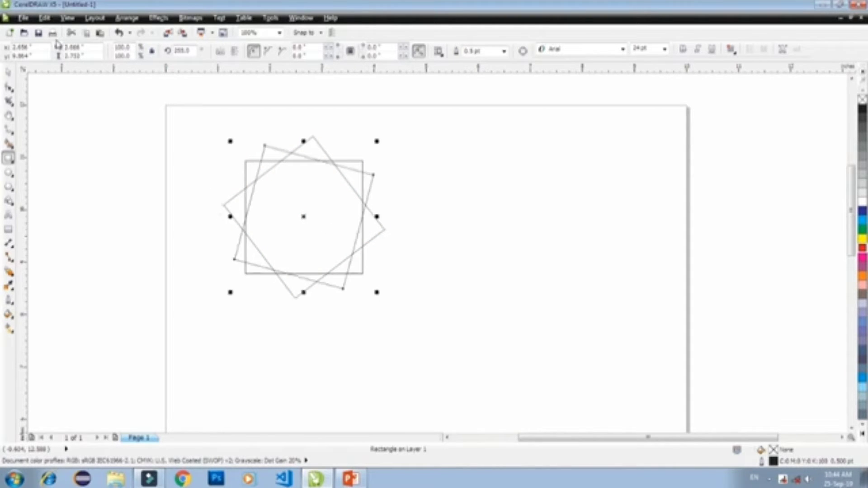
key(ctrl+r)
key(ctrl+r)
key(ctrl+r)
key(ctrl+r)
key(ctrl+r)
key(ctrl+r)
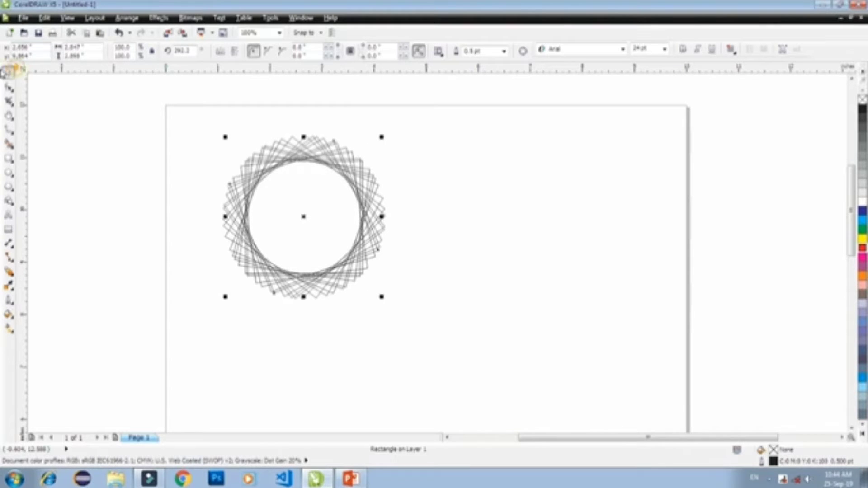
- Select all rectangles of the circular pattern and set their outline color to green (C:100 M:0 Y:100 K:0)
click(168, 164)
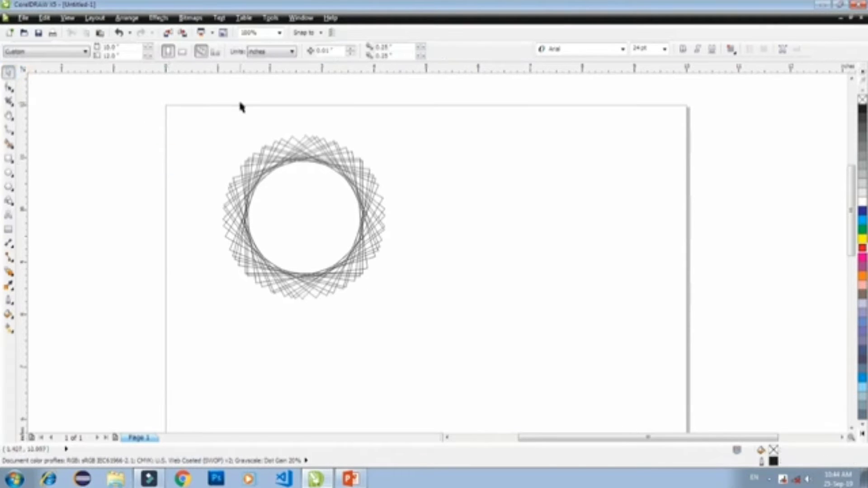
drag(206, 118, 425, 359)
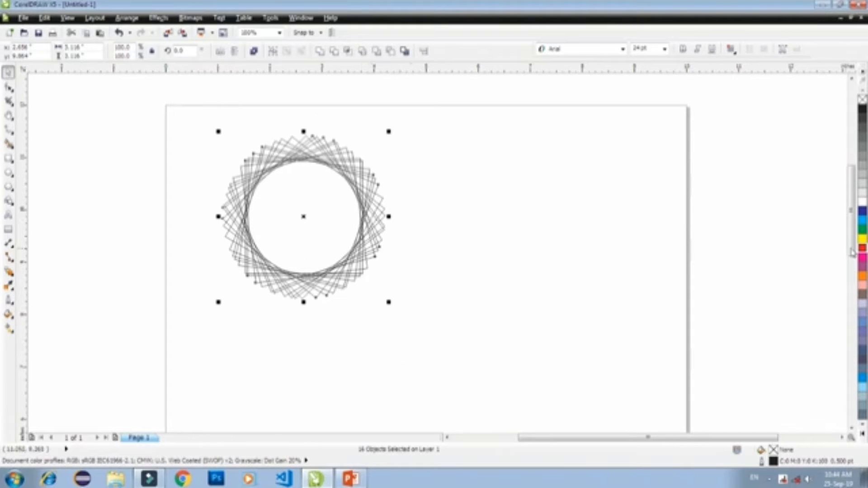
right_click(862, 231)
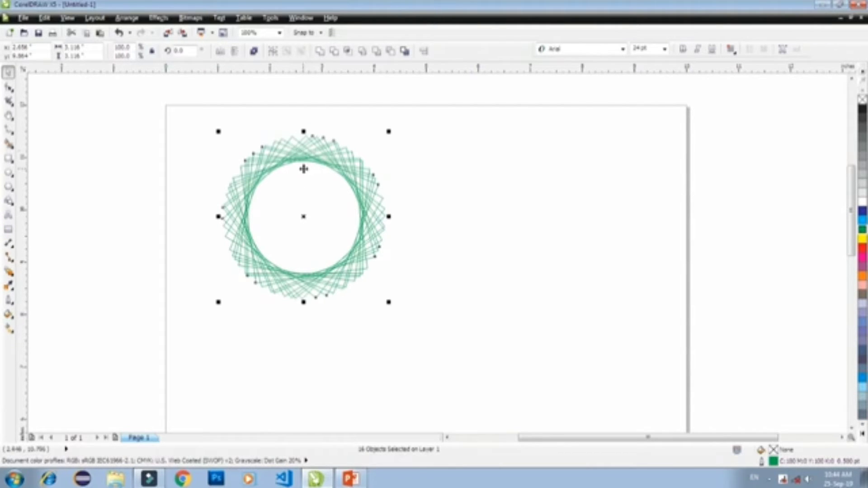
click(44, 18)
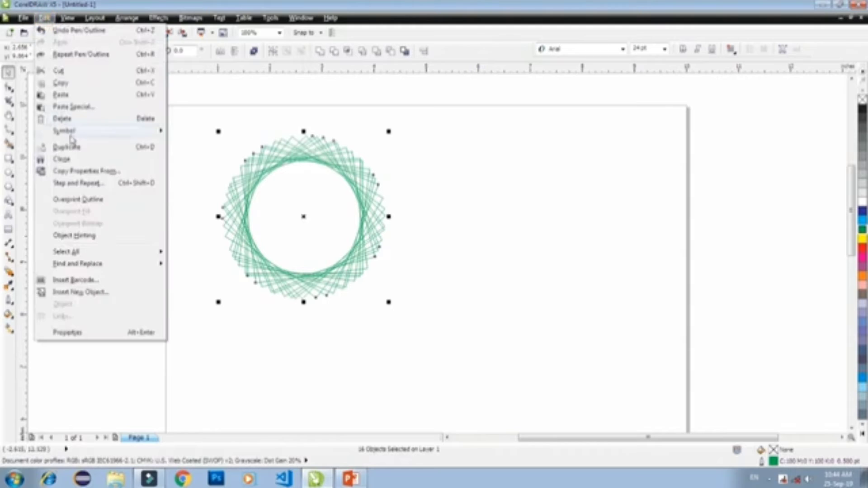
mouse_move(75, 136)
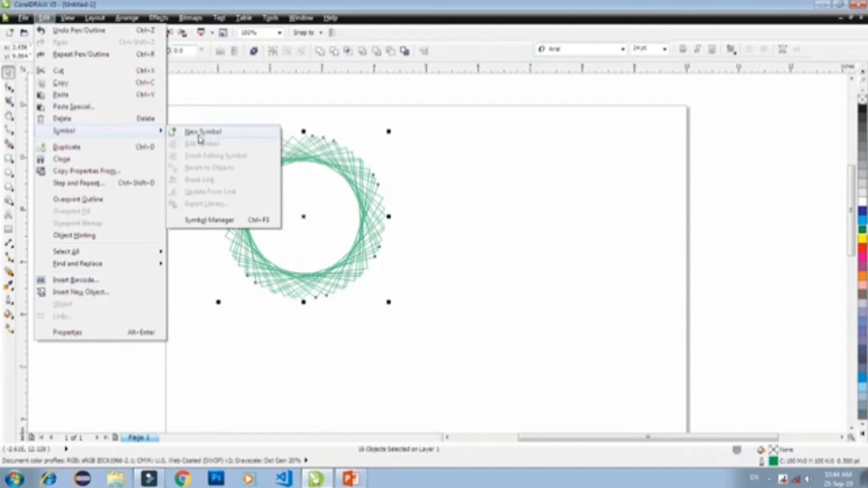
click(403, 156)
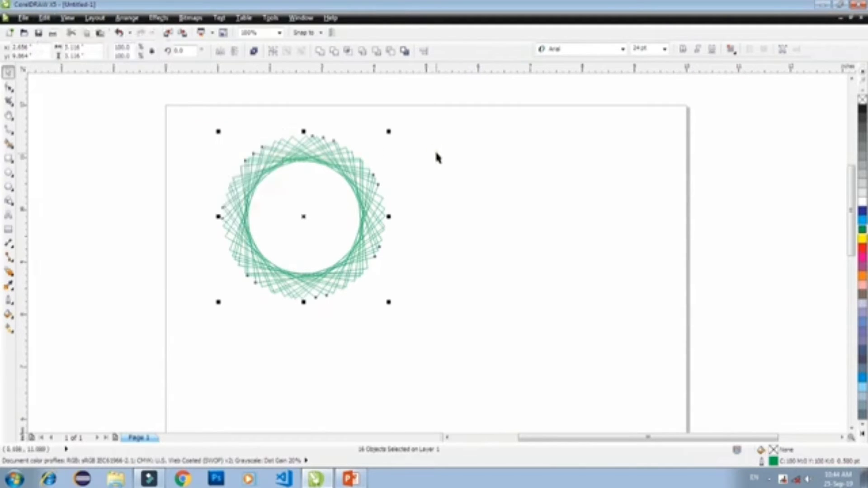
- Create a new symbol named "My new shape" from all rectangles of the green circular pattern
click(186, 110)
drag(186, 110, 432, 332)
click(44, 18)
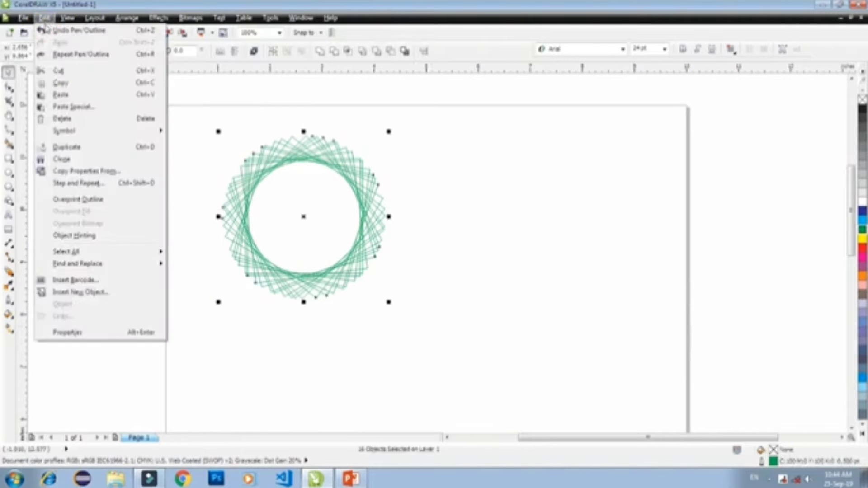
click(71, 132)
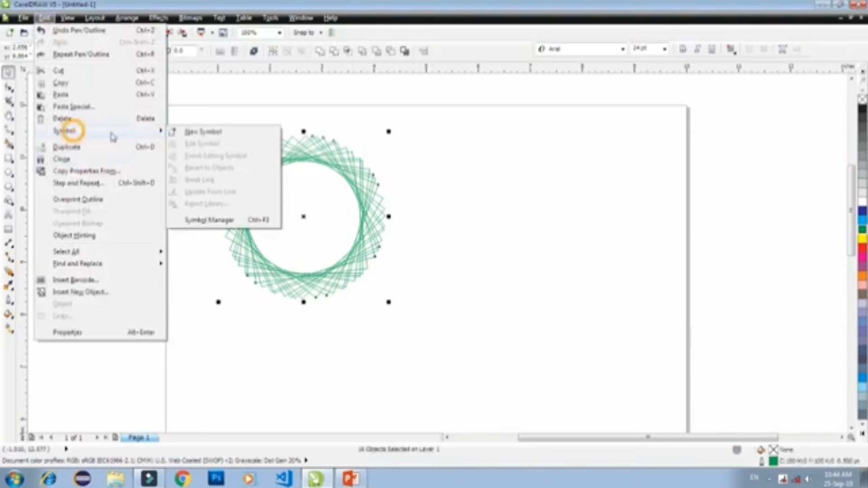
click(202, 136)
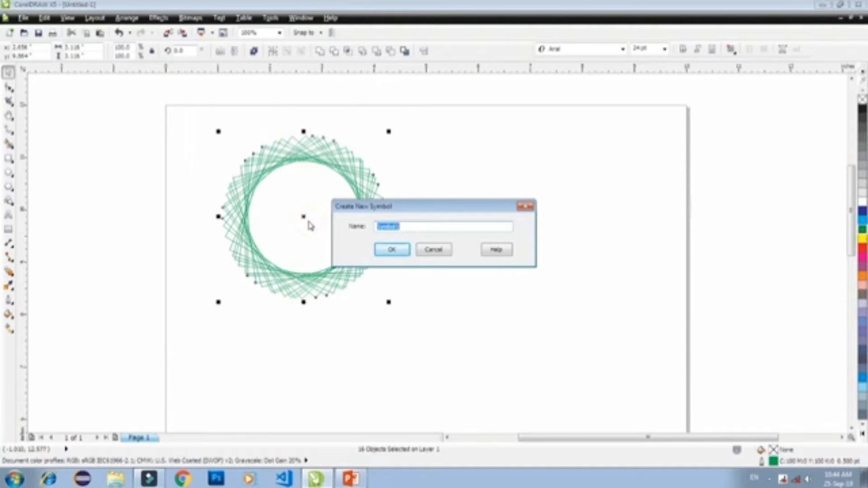
text(Hu)
click(392, 250)
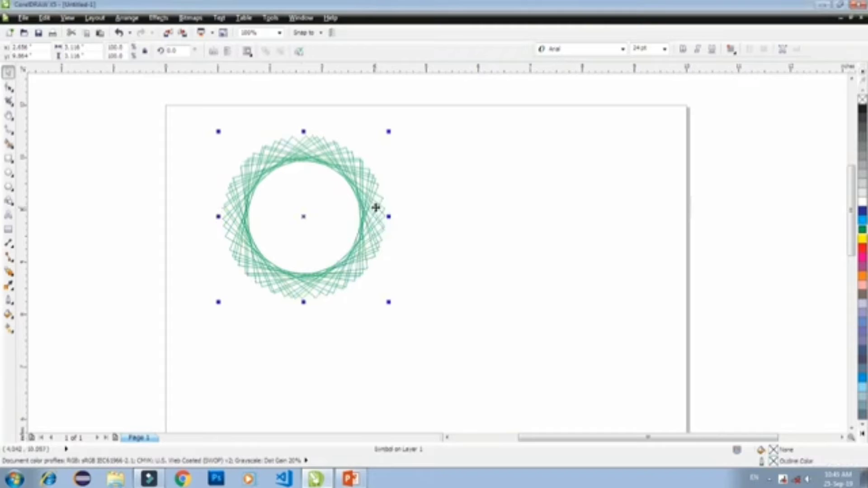
- Delete the circular pattern symbol from the page and open the Symbol Manager
key(Delete)
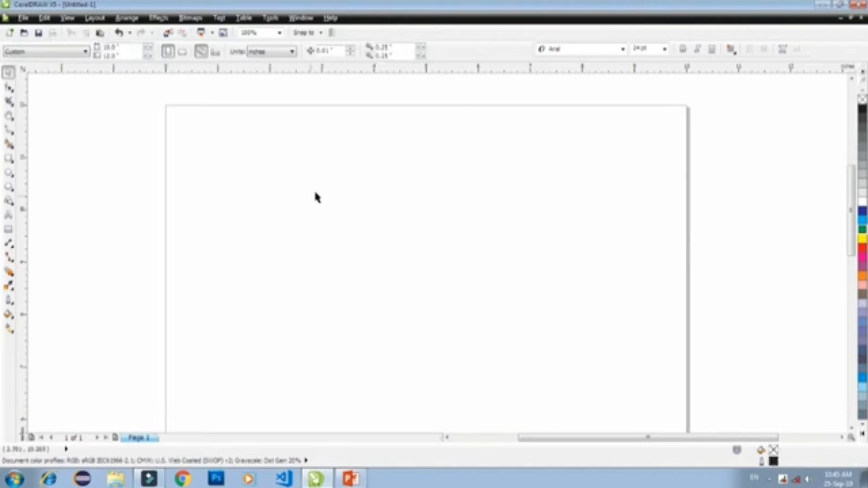
click(49, 18)
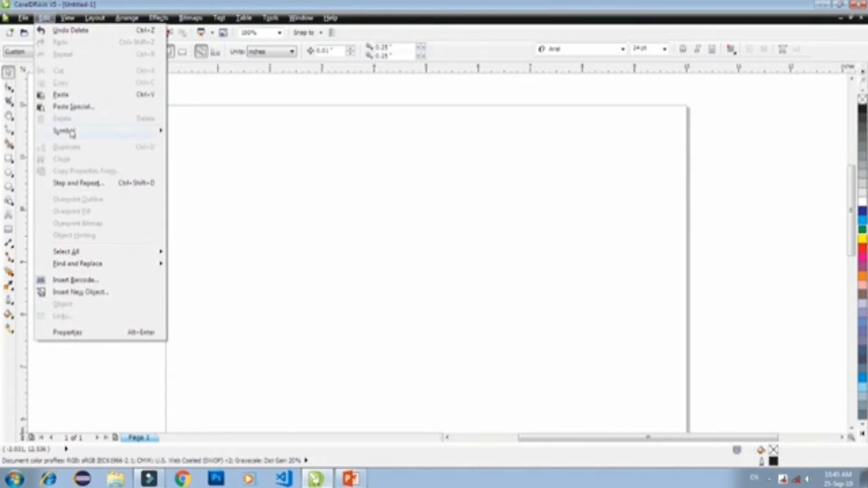
mouse_move(72, 135)
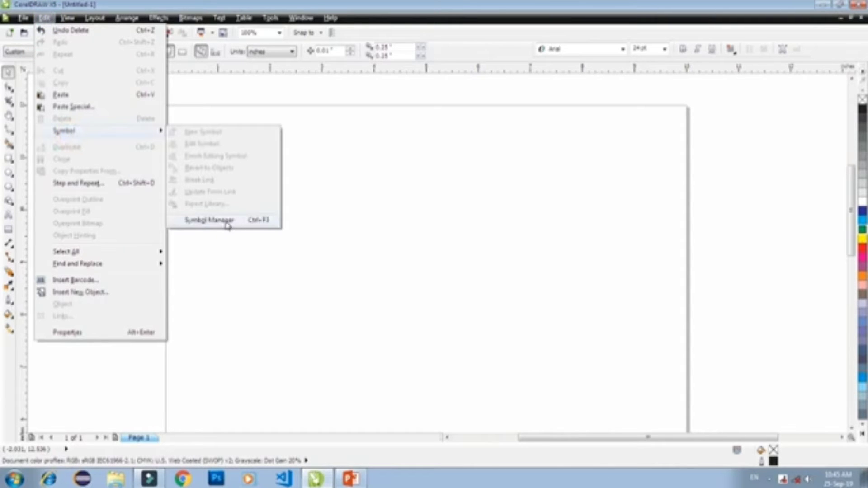
click(209, 220)
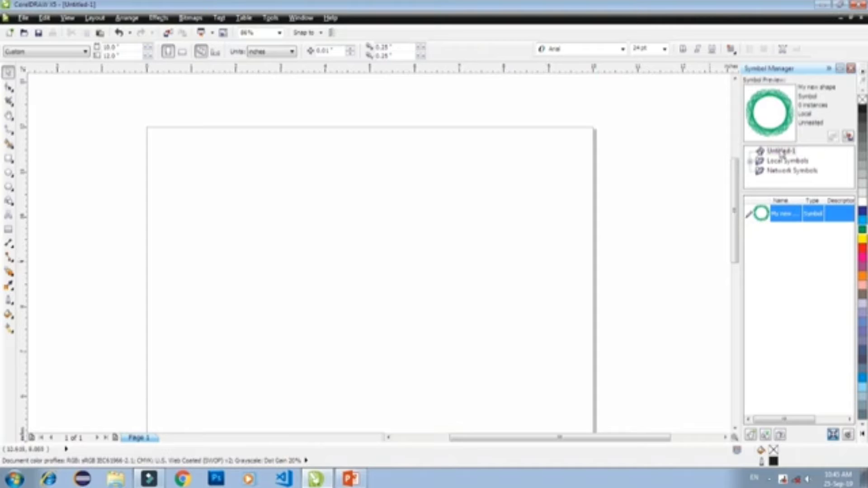
- Insert two instances of the "My new shape" symbol side by side near the page's upper right and close the Symbol Manager
click(751, 436)
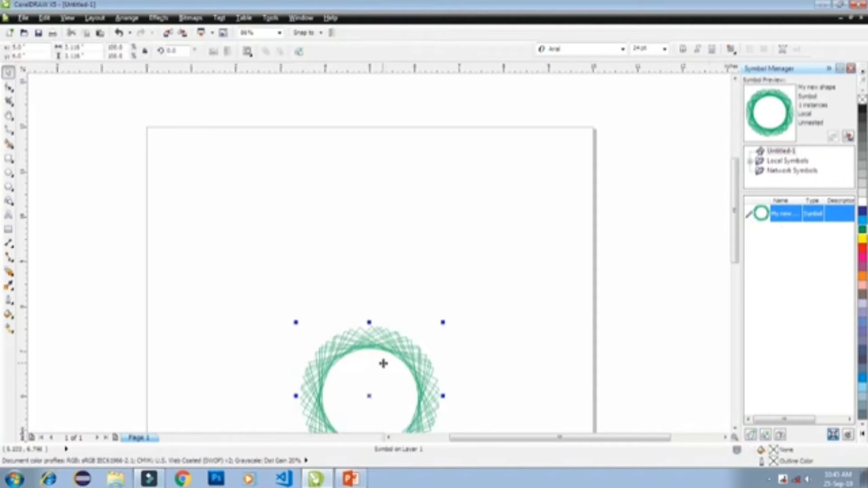
drag(382, 362, 418, 182)
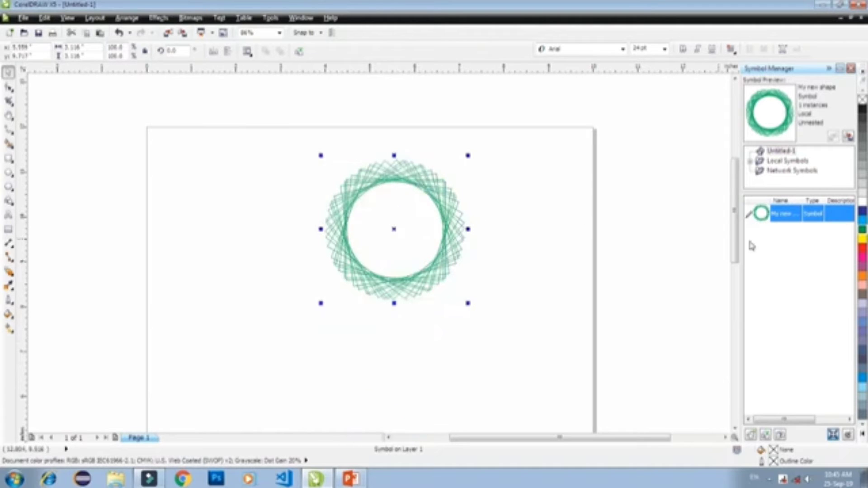
click(750, 435)
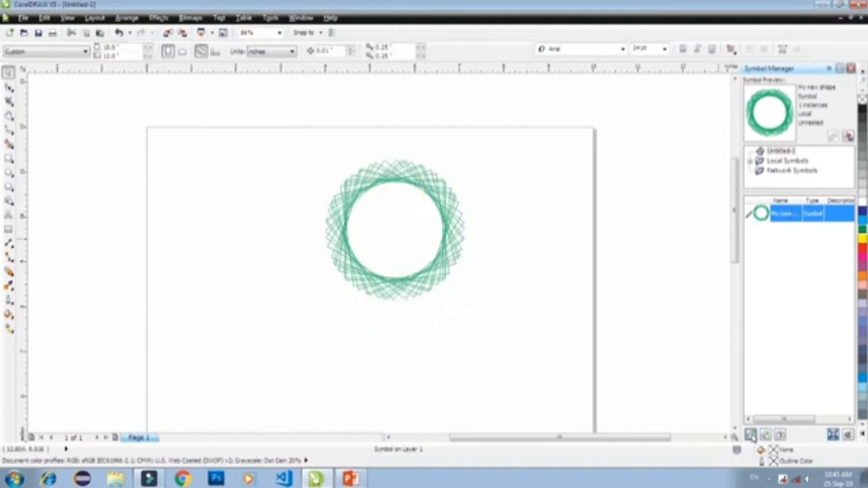
drag(349, 329, 559, 191)
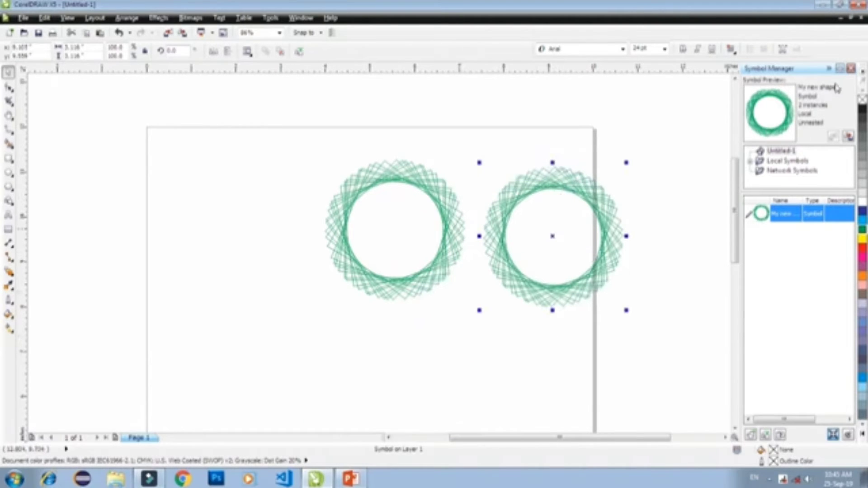
click(852, 69)
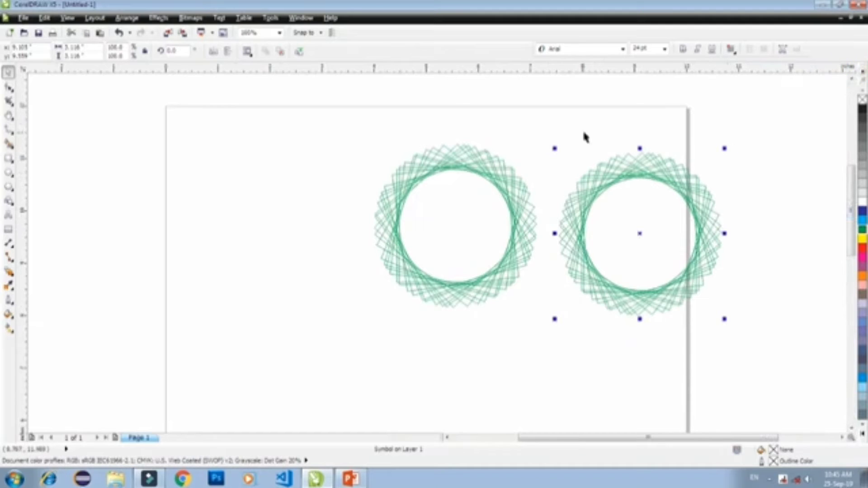
click(436, 109)
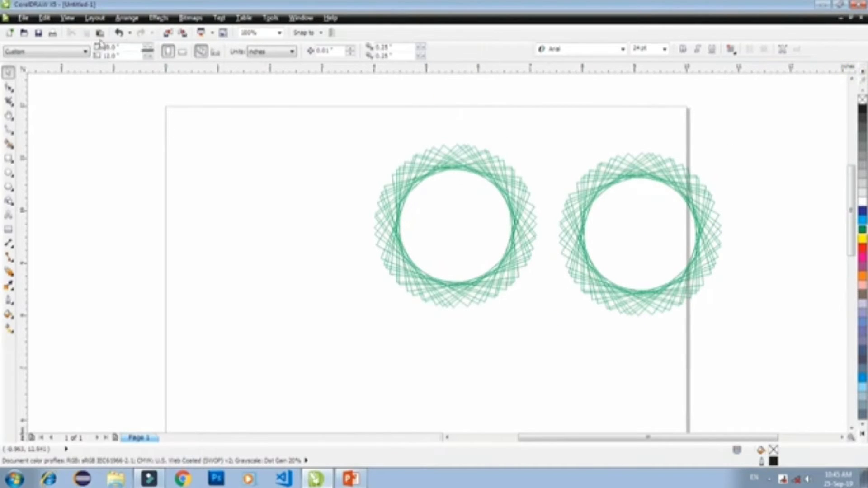
click(45, 18)
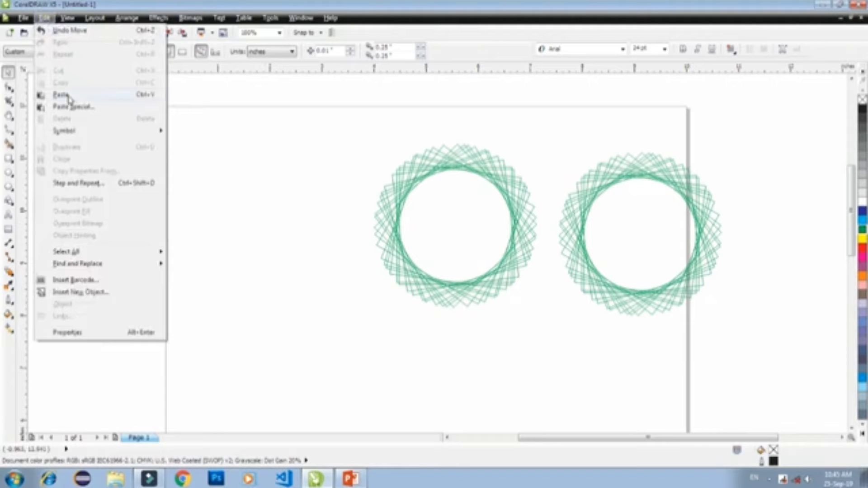
mouse_move(60, 134)
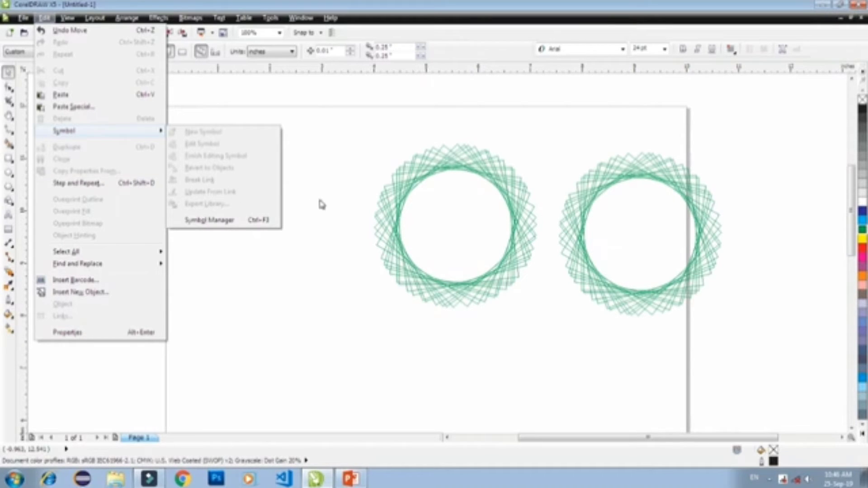
key(Escape)
key(Escape)
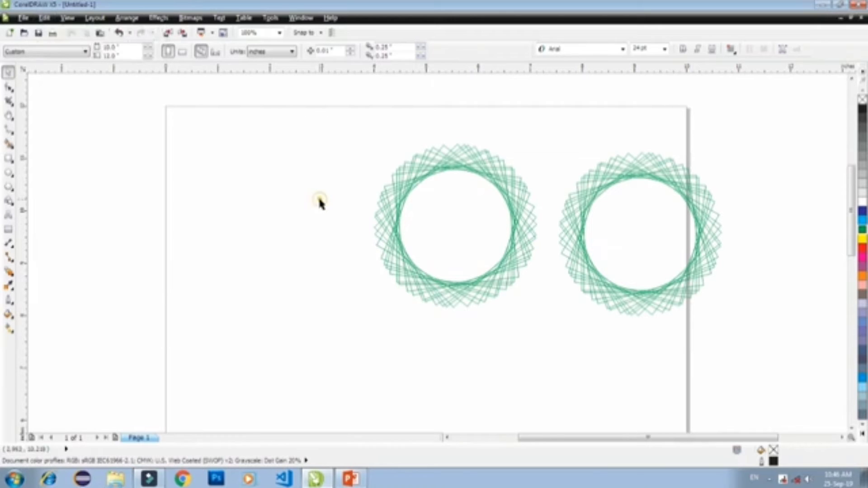
- Draw a rectangle about 2.2 by 1.87 inches across the page's left edge and fill it with magenta (C:0 M:100 Y:0 K:0)
click(8, 159)
drag(113, 209, 229, 308)
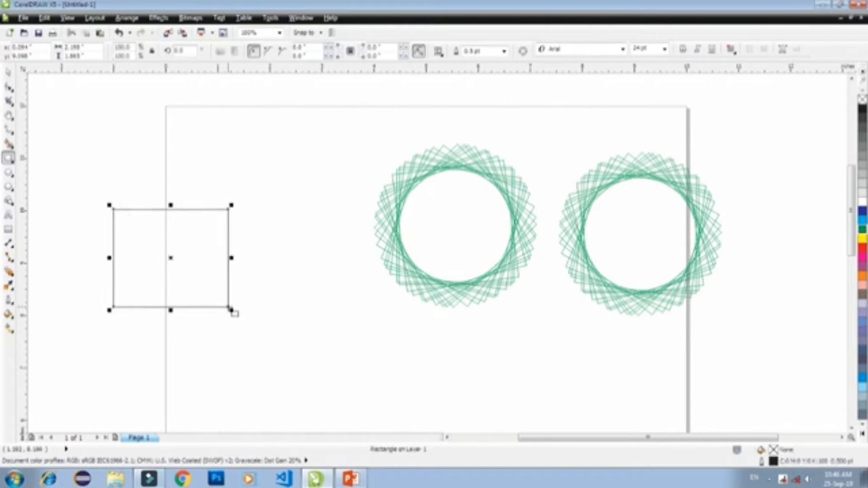
click(863, 259)
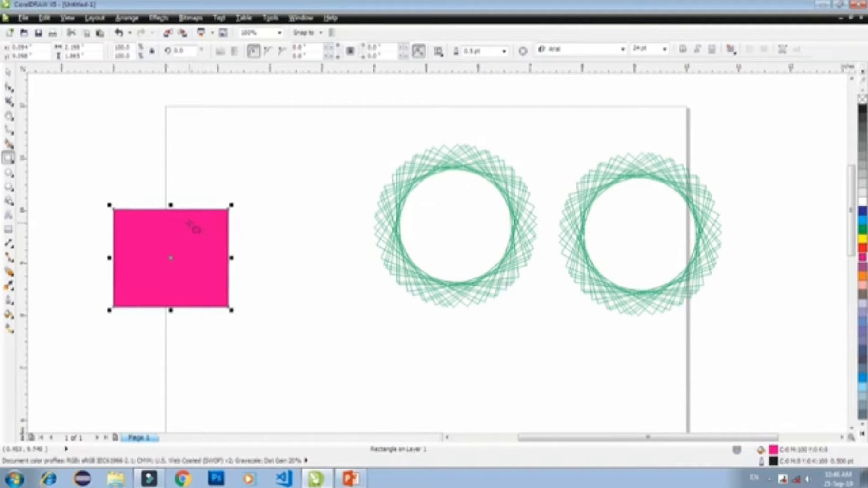
- Duplicate the magenta rectangle and place the copy up and to the right of the original, partly overlapping it
click(45, 18)
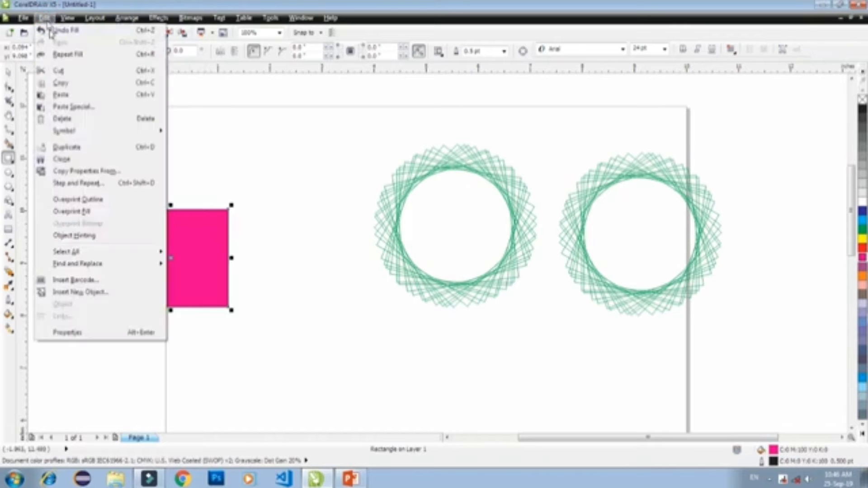
click(64, 147)
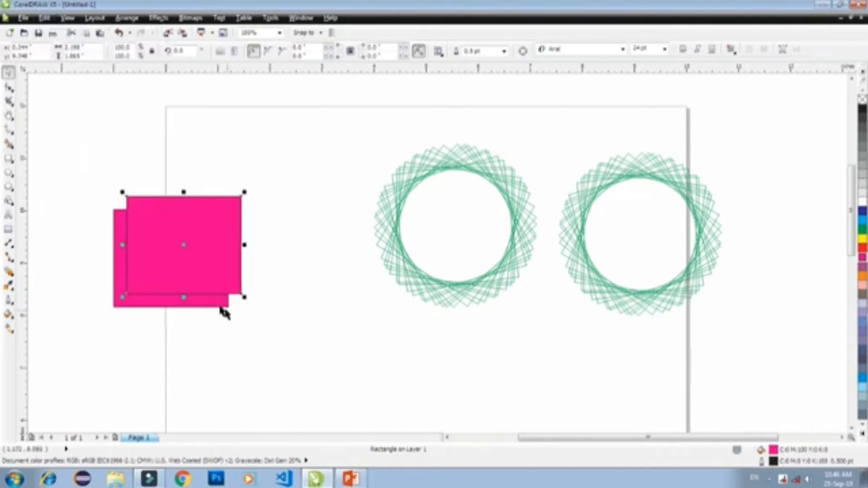
drag(183, 246, 276, 193)
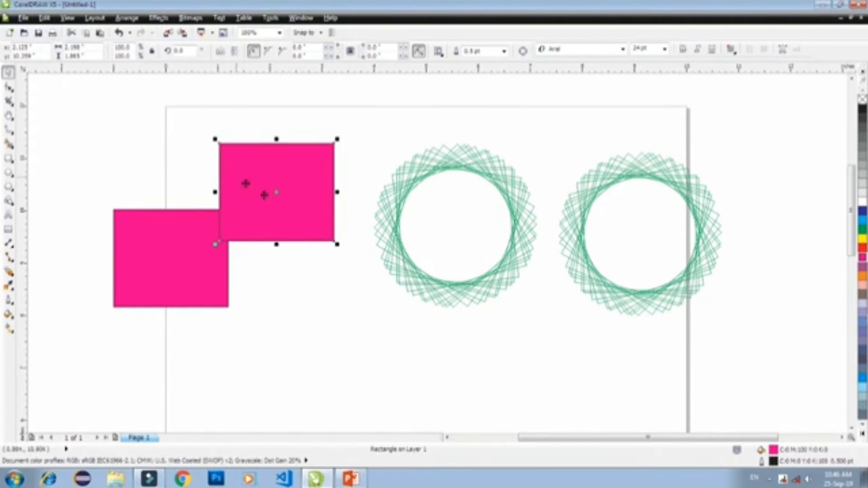
click(286, 197)
drag(286, 196, 235, 213)
drag(181, 225, 160, 257)
drag(169, 256, 189, 245)
- Duplicate the upper magenta rectangle again and move the new copy below the two overlapping rectangles
click(44, 18)
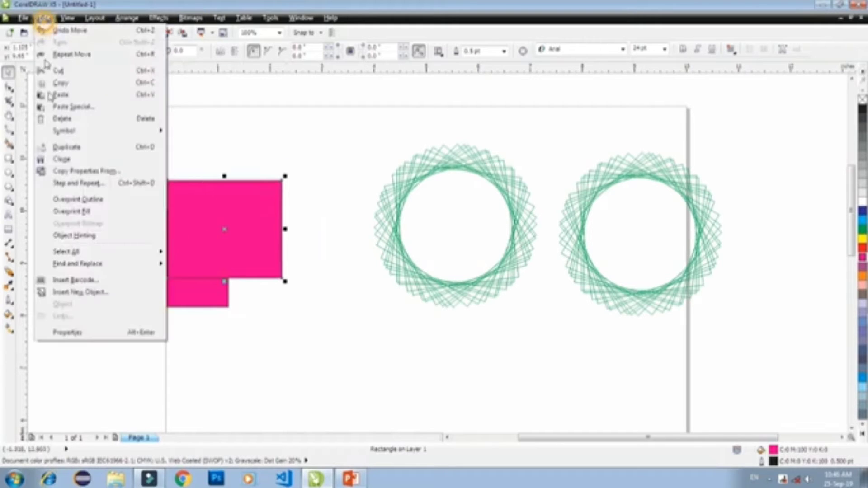
click(73, 152)
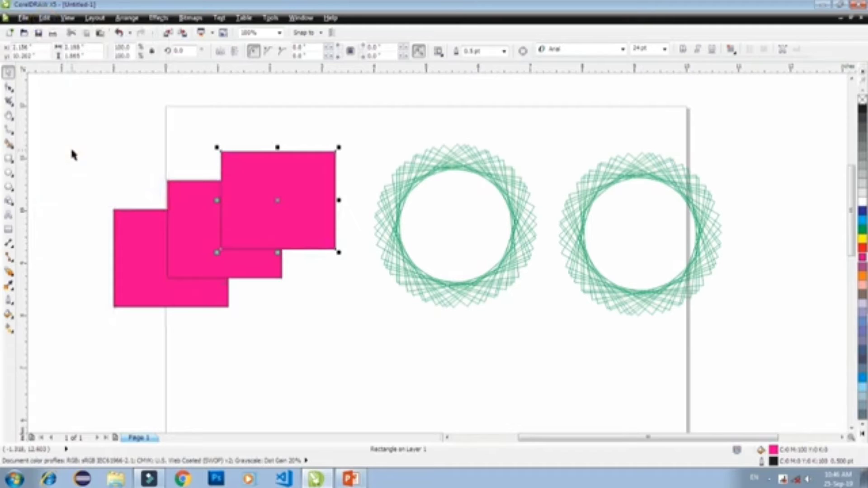
click(44, 18)
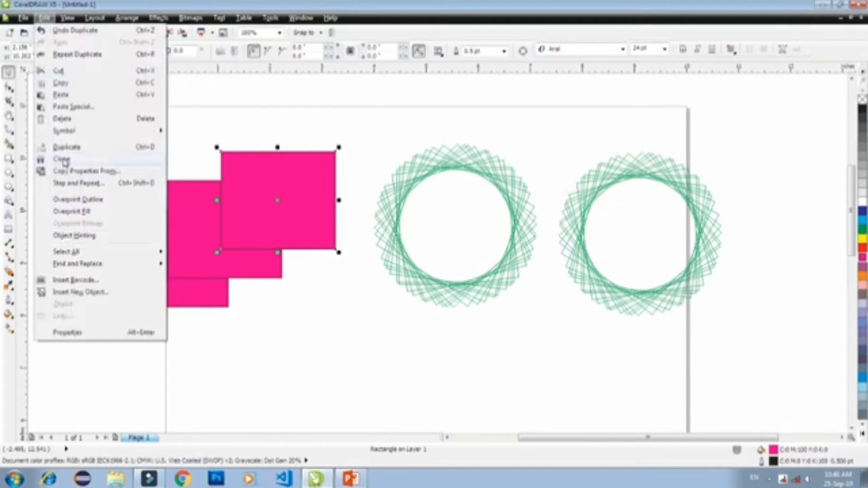
click(295, 294)
drag(284, 220, 275, 361)
click(274, 360)
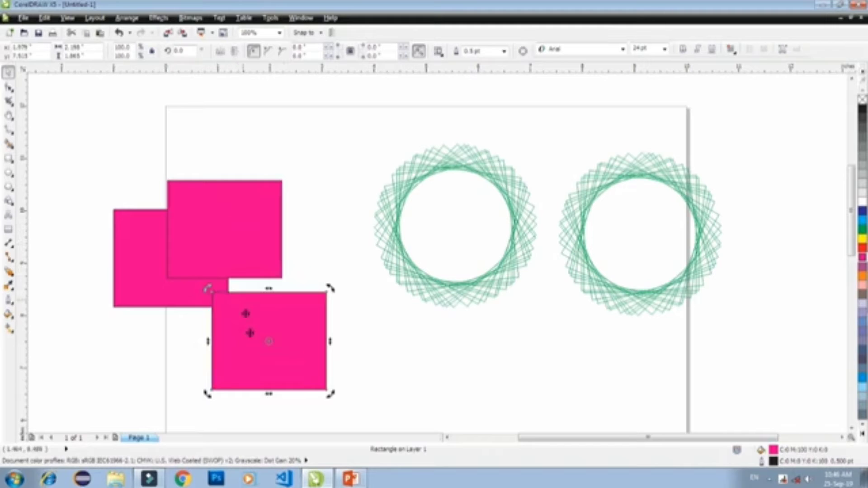
drag(254, 341, 259, 371)
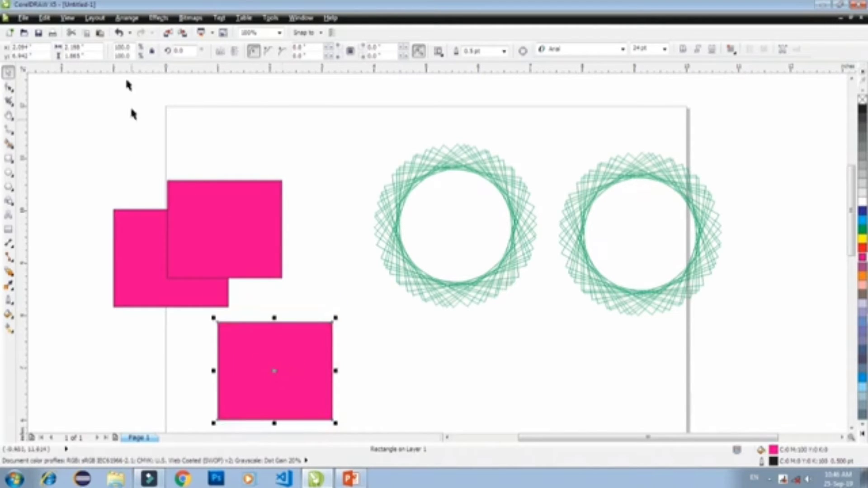
- Clone the lower magenta rectangle twice and move the second clone to the right, just below the left circular pattern
click(44, 17)
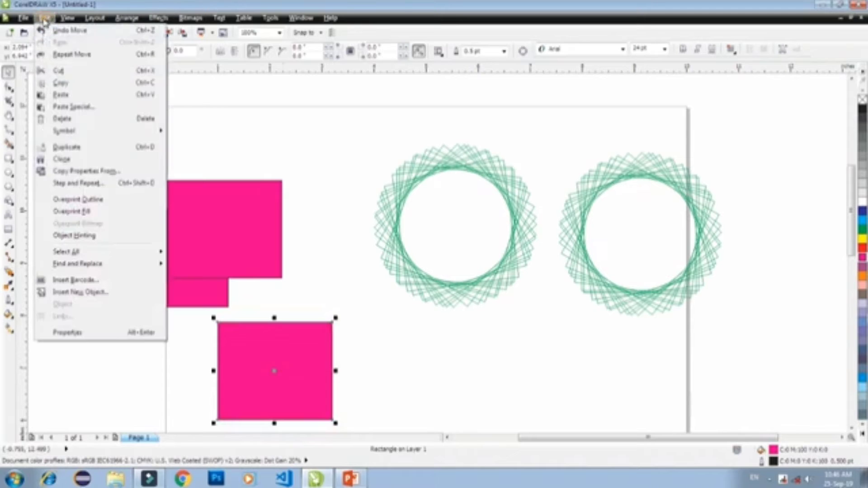
click(70, 161)
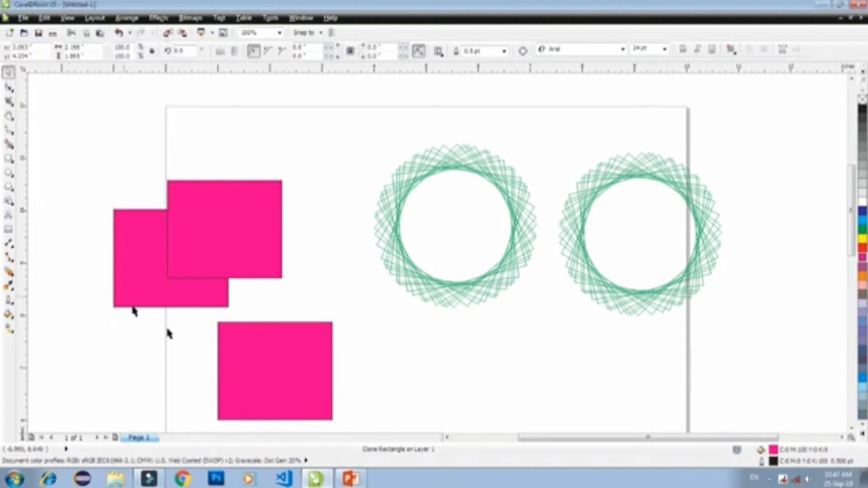
click(44, 17)
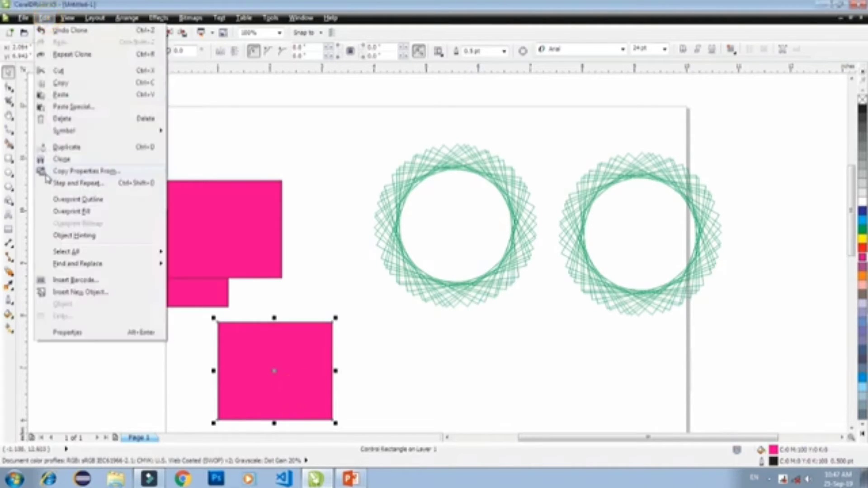
click(67, 163)
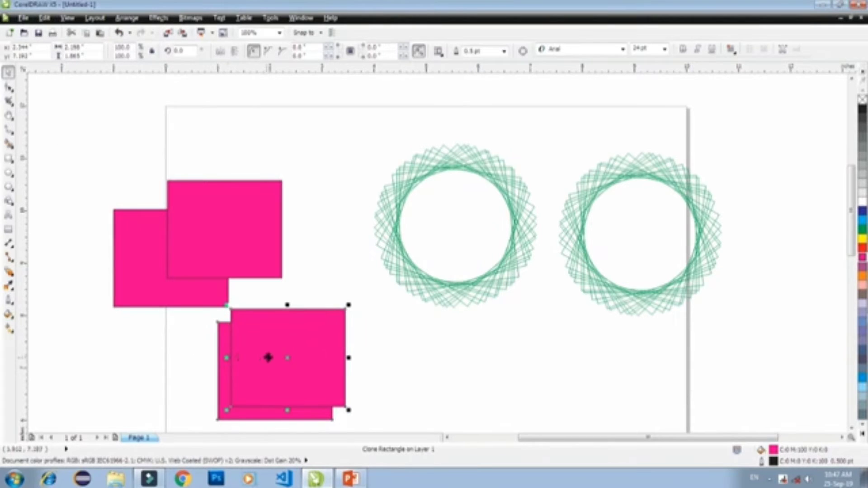
drag(268, 356, 463, 359)
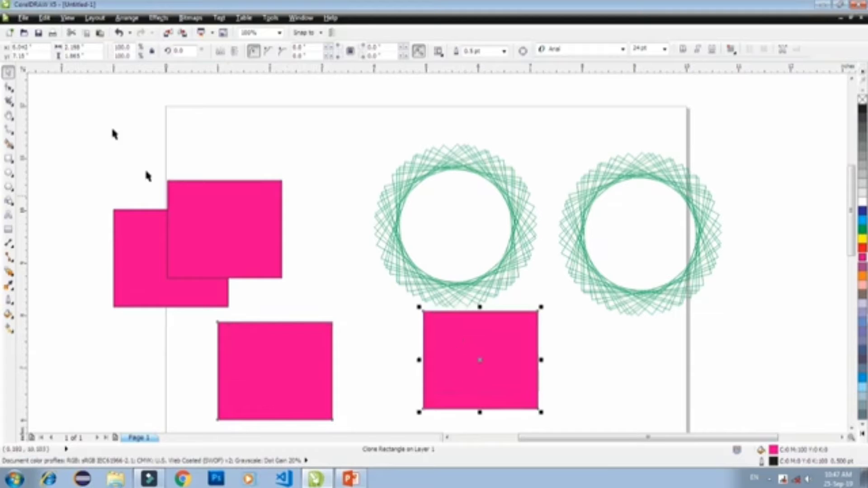
- Clone the original lower magenta rectangle again and move the new clone up and to the right, partly overlapping the original
click(44, 18)
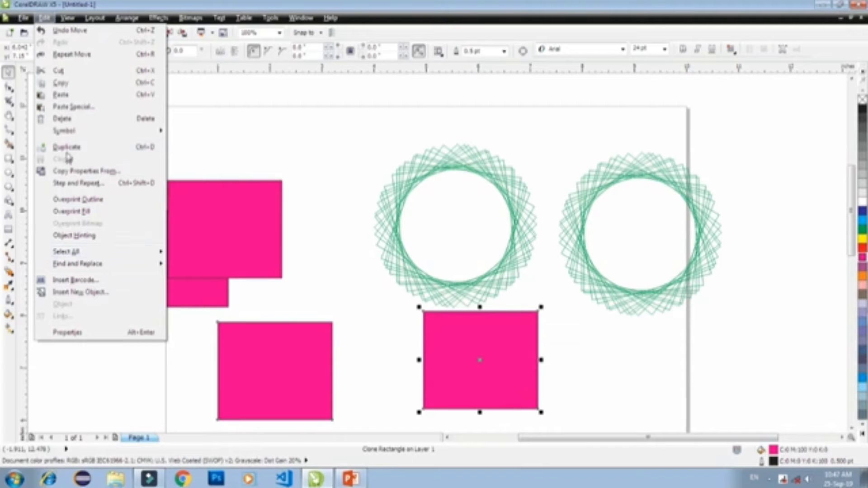
click(468, 329)
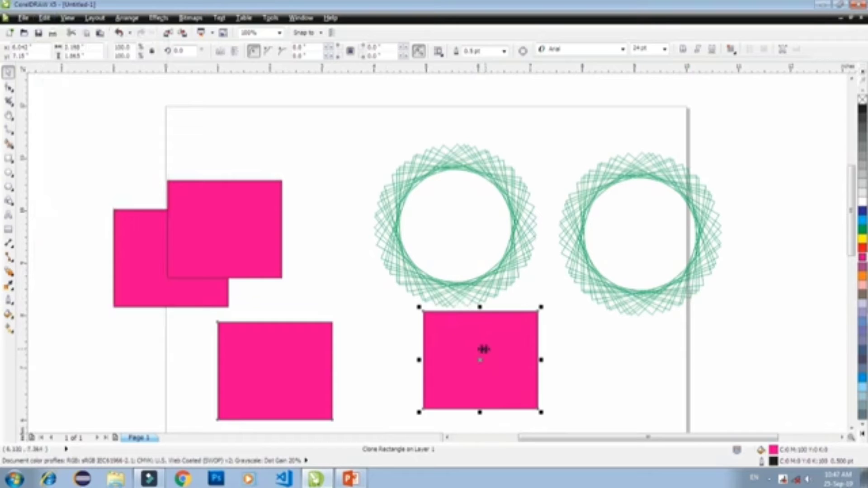
click(292, 353)
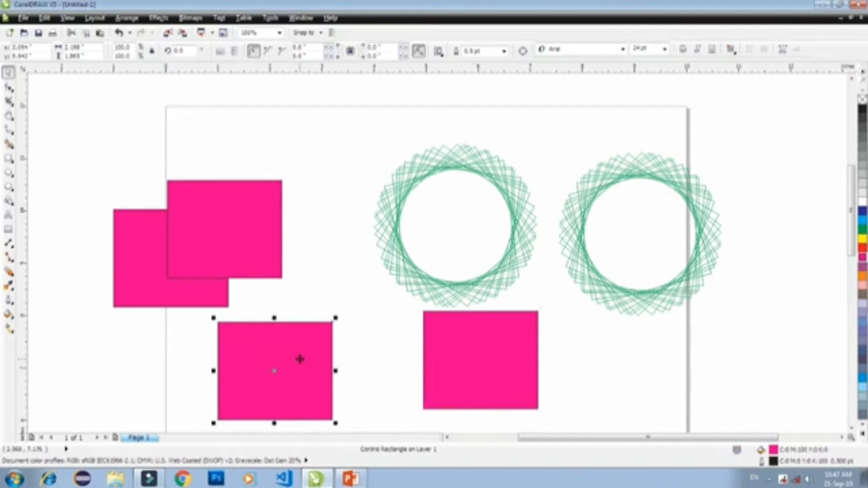
click(44, 19)
click(60, 160)
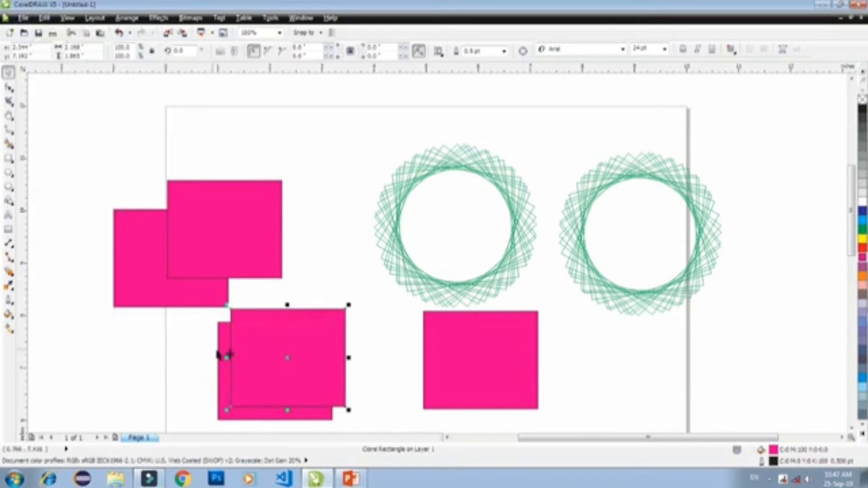
drag(294, 358, 357, 287)
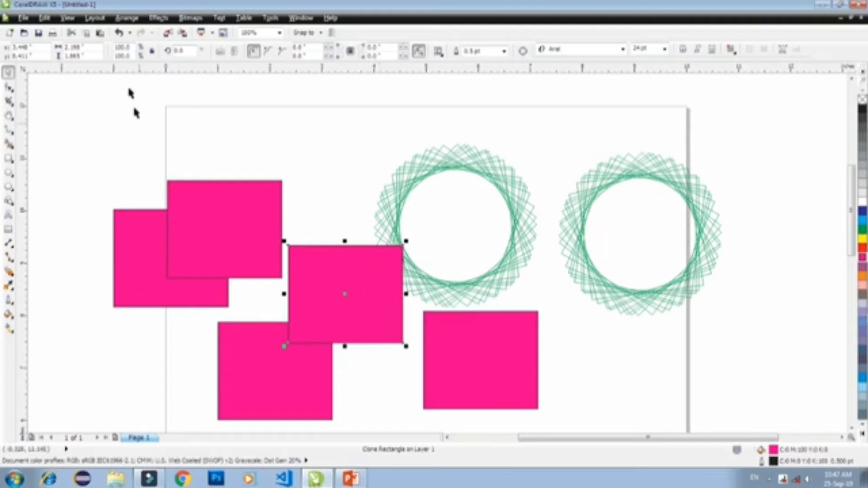
- Delete both green circular patterns and every magenta rectangle except the leftmost one
click(45, 18)
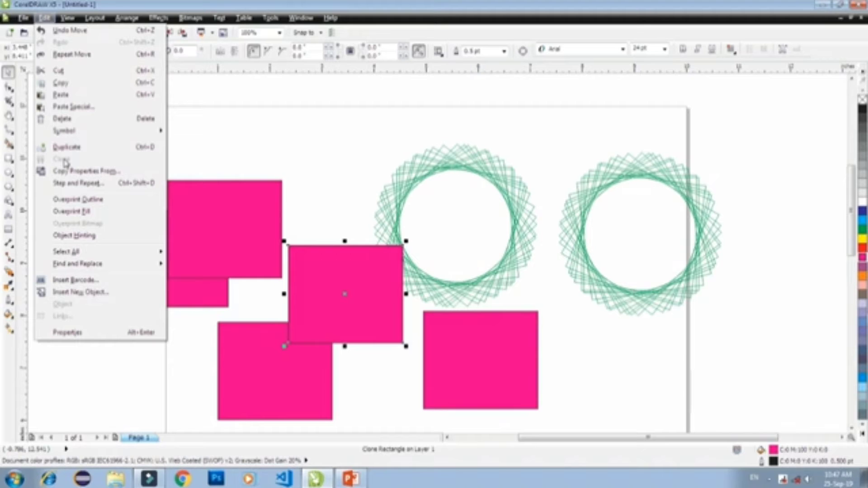
click(231, 234)
click(237, 234)
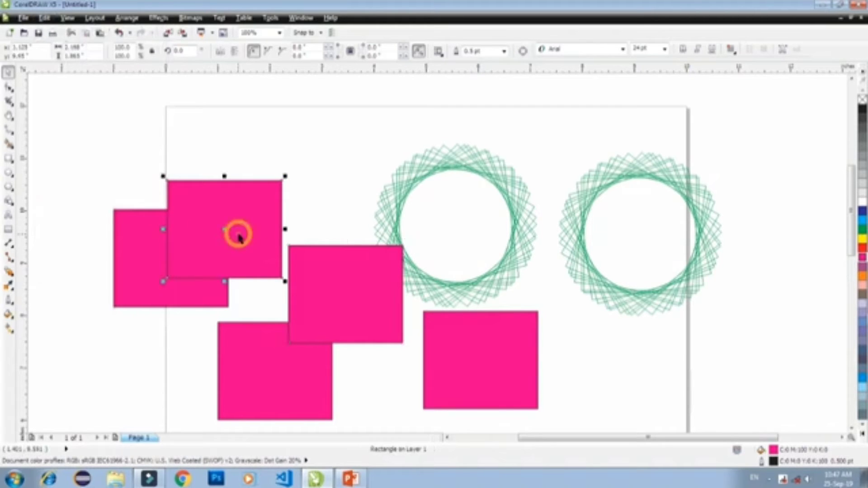
key(Delete)
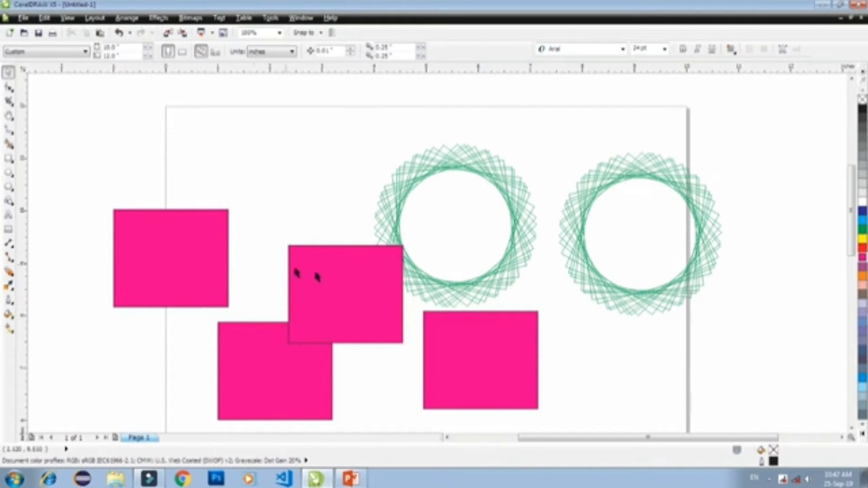
click(299, 272)
key(Delete)
click(381, 255)
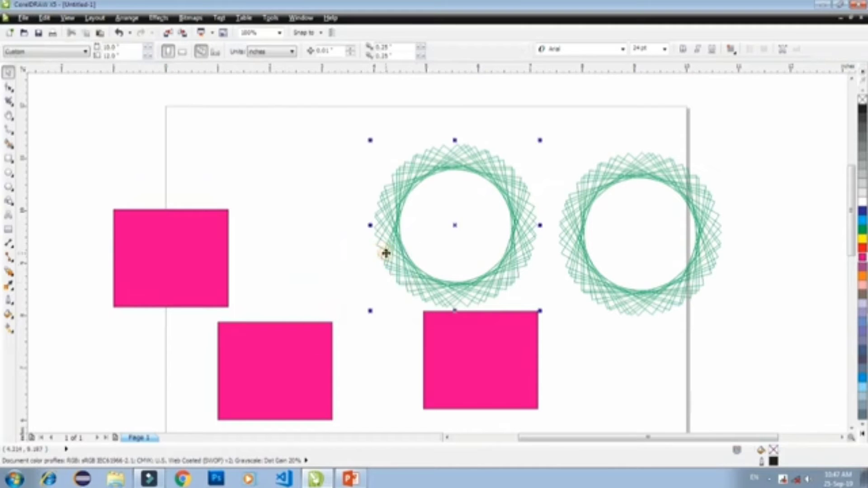
key(Delete)
click(583, 252)
key(Delete)
click(500, 316)
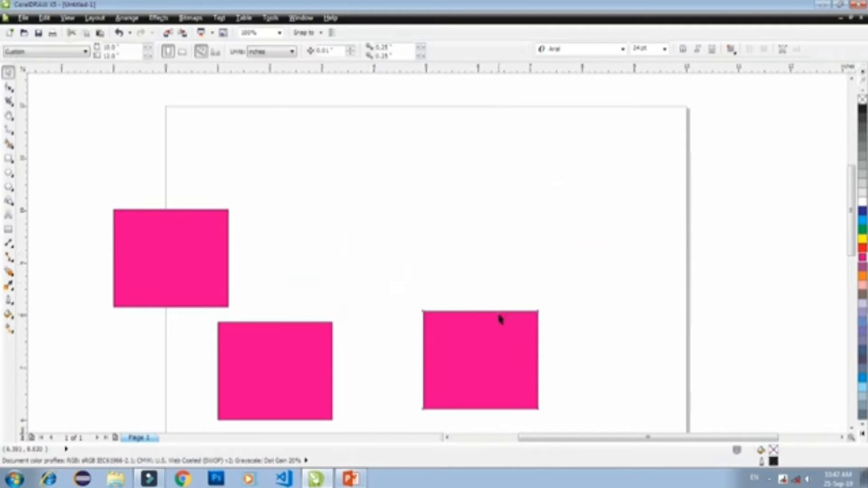
key(Delete)
click(287, 339)
key(Delete)
- Move the remaining magenta rectangle fully onto the page, into its upper left area
drag(191, 272, 353, 256)
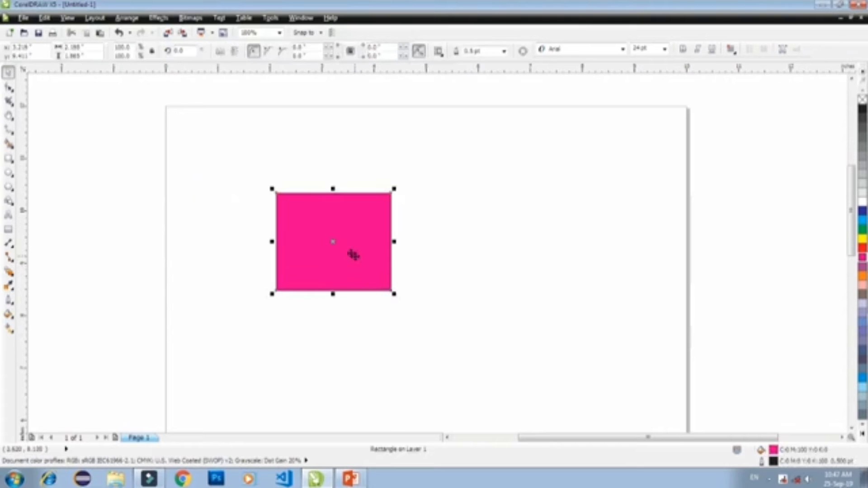
click(47, 19)
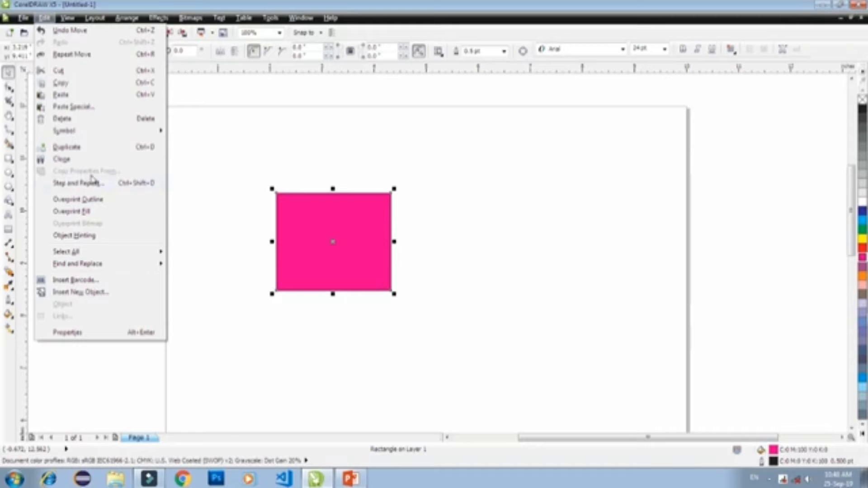
click(317, 223)
drag(316, 218, 293, 216)
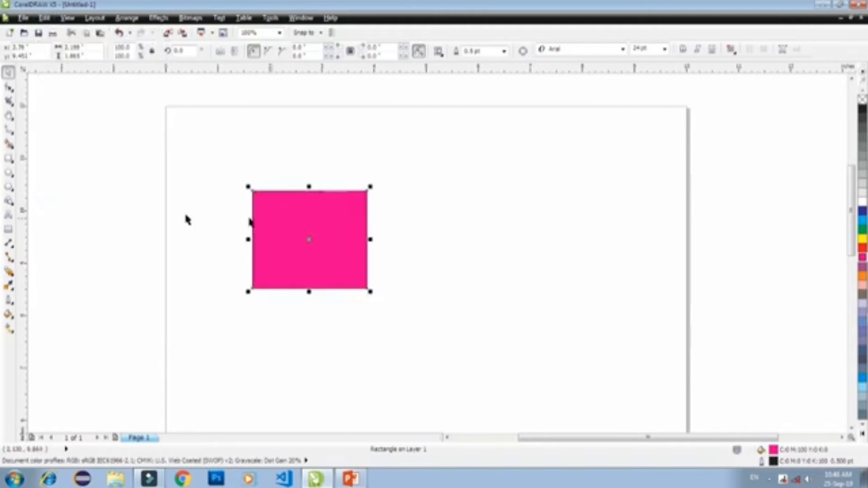
- Draw a rectangle about 1.6 by 1.25 inches to the right of the magenta one and fill it with blue (C:100 M:100 Y:0 K:0)
click(8, 158)
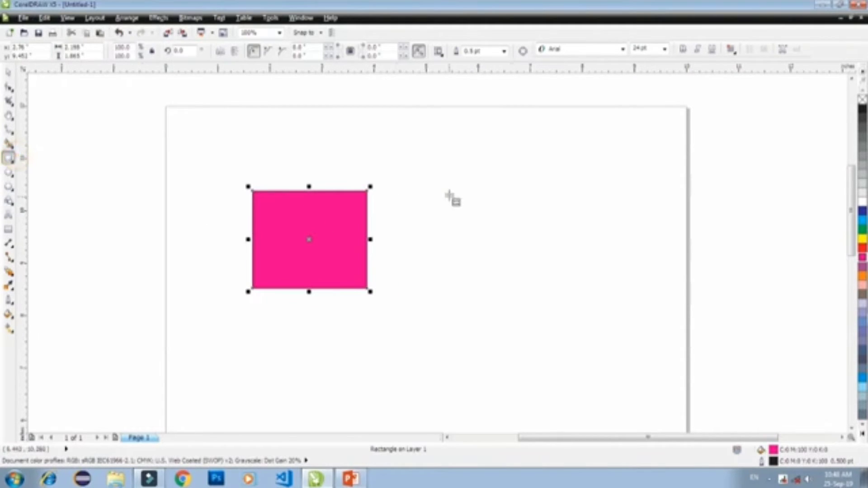
drag(449, 194, 534, 260)
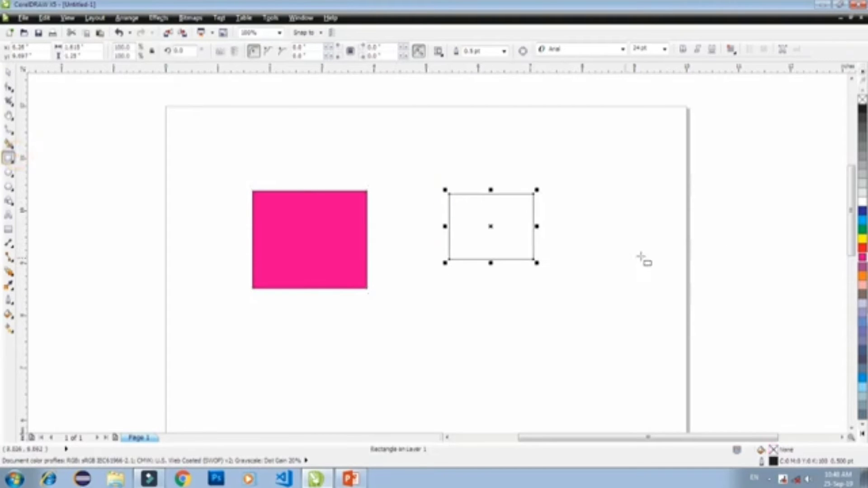
click(863, 211)
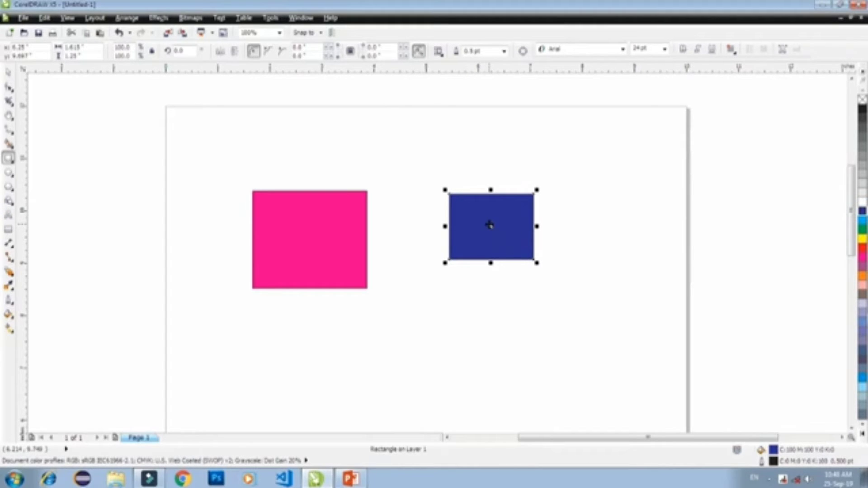
- Give the magenta rectangle a green outline (C:100 M:0 Y:100 K:0) with a width of 24 pt
click(46, 18)
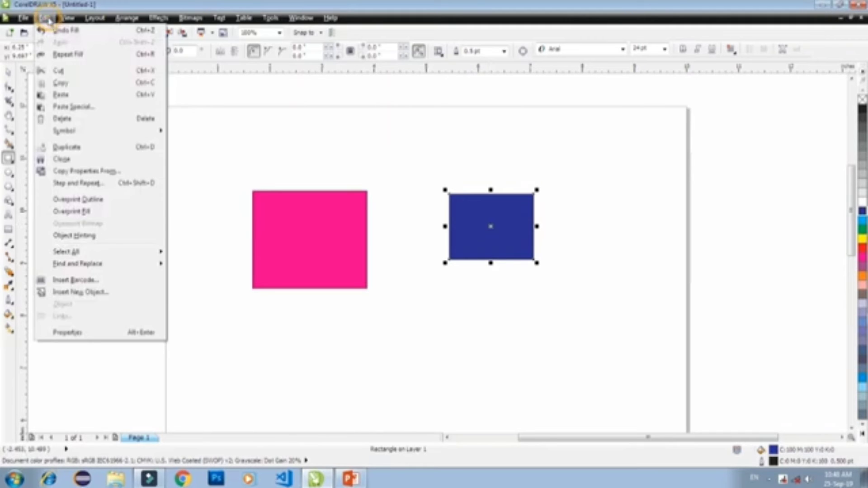
click(91, 176)
click(303, 223)
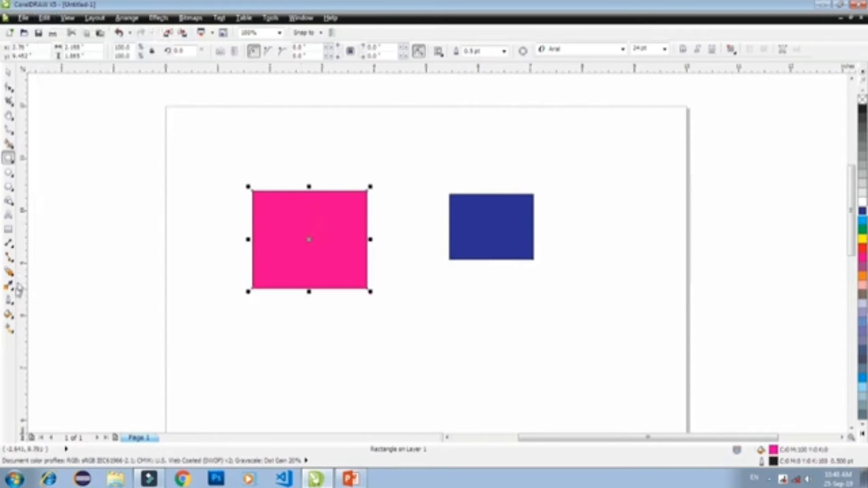
click(8, 299)
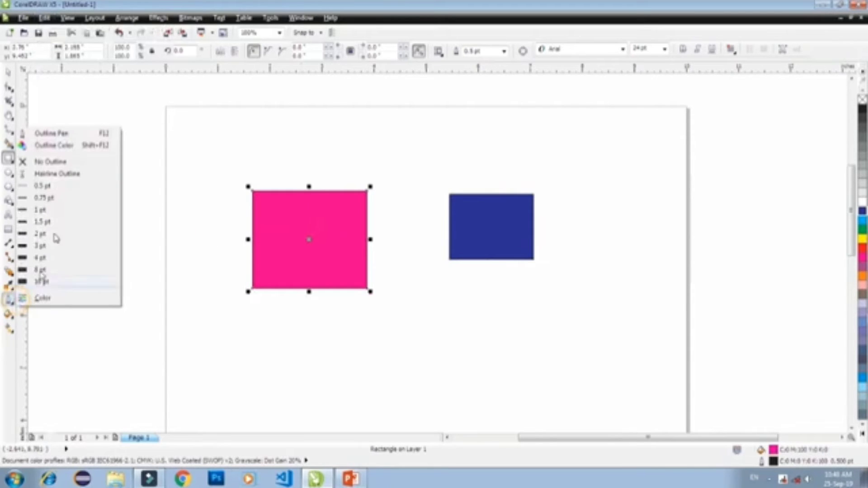
click(64, 134)
drag(335, 133, 54, 112)
click(103, 131)
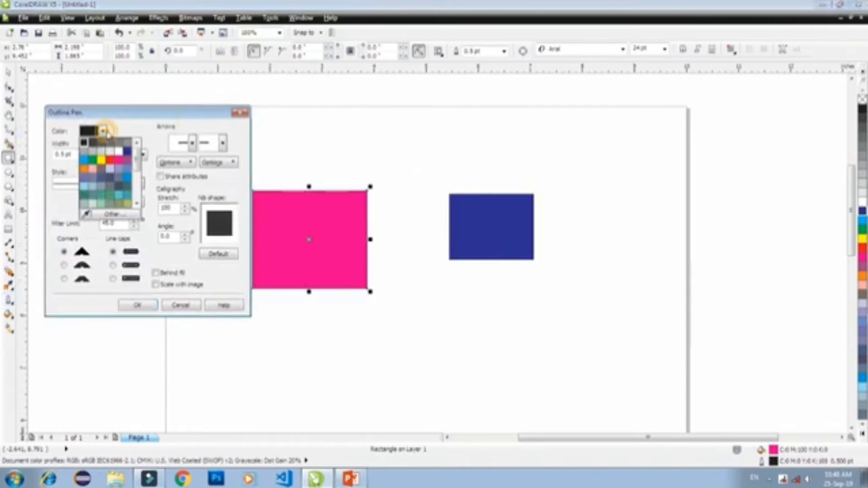
click(92, 159)
click(90, 154)
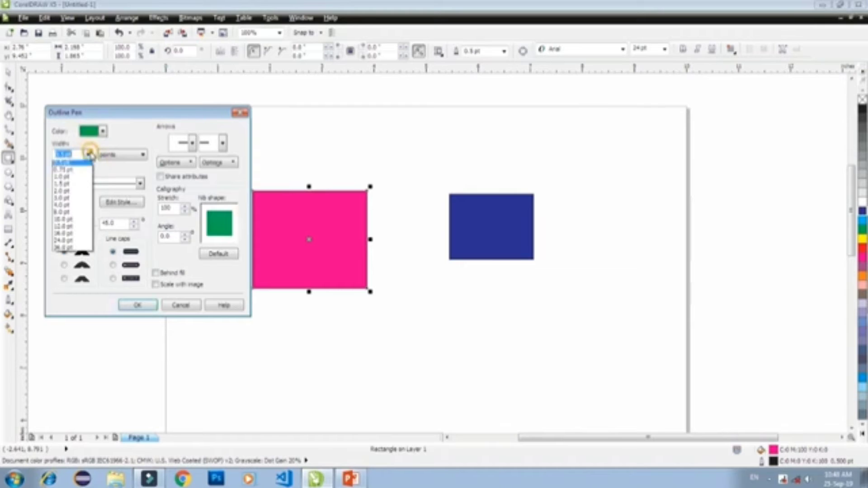
click(65, 256)
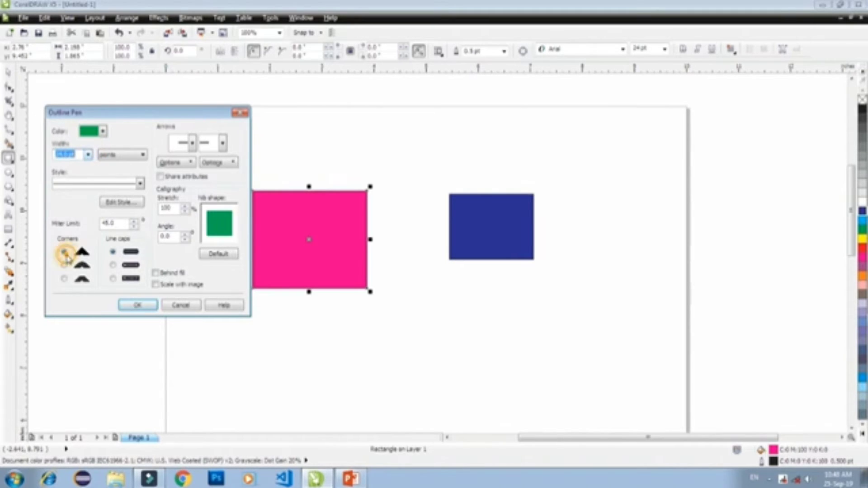
click(131, 305)
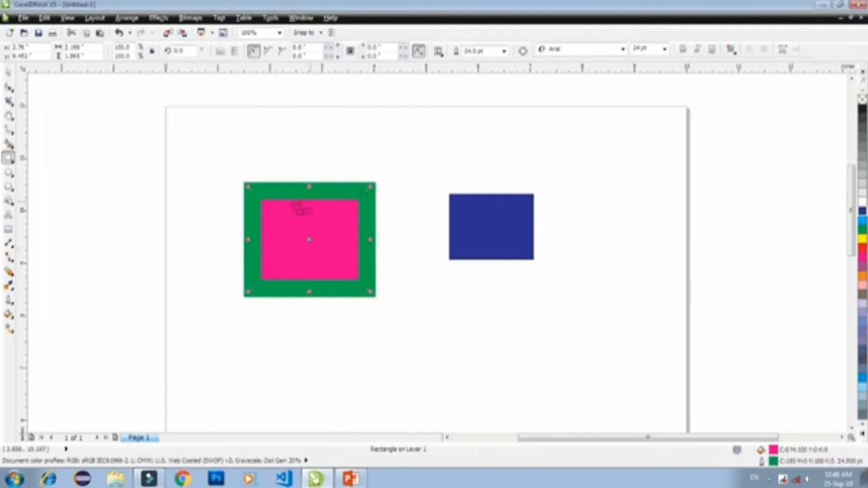
- Give the blue rectangle a yellow outline with a width of 16 pt and deselect it
click(484, 232)
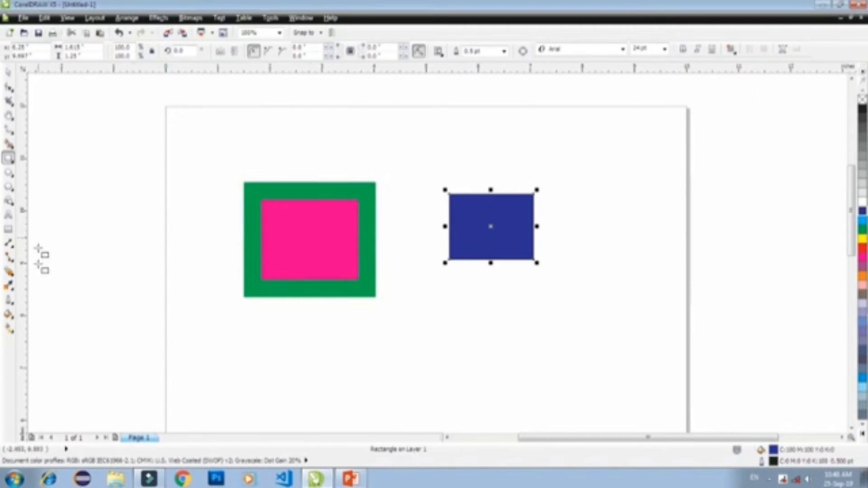
click(9, 302)
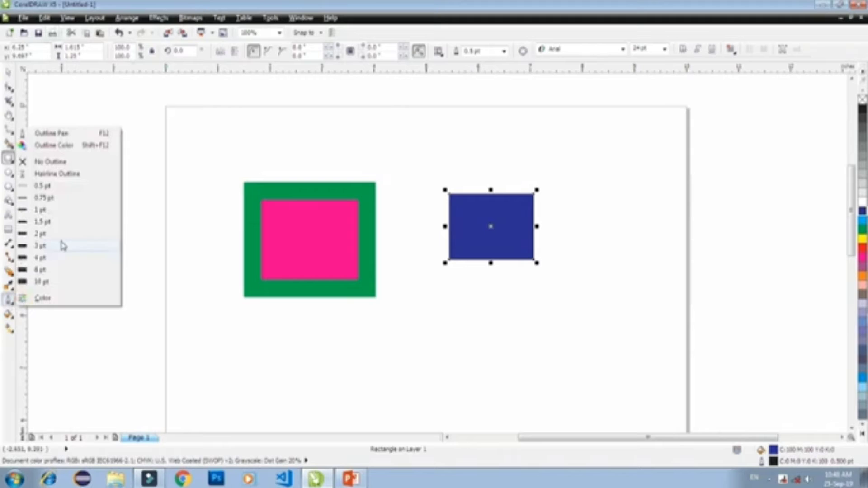
click(62, 134)
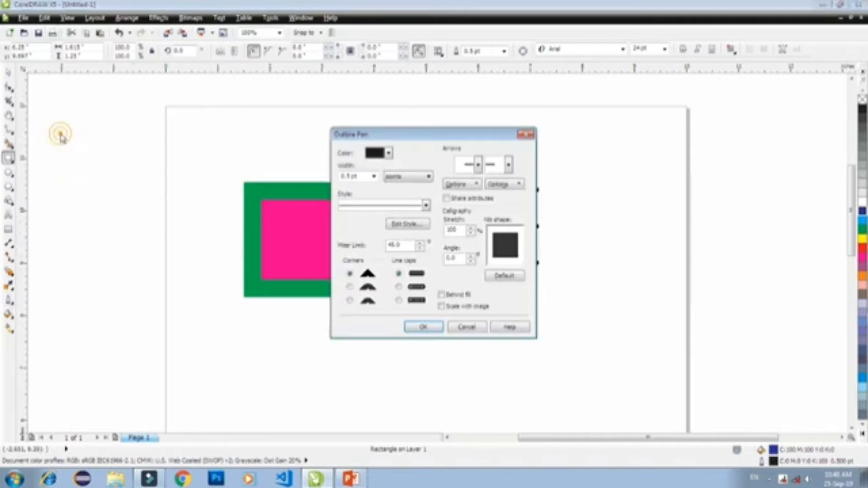
click(388, 153)
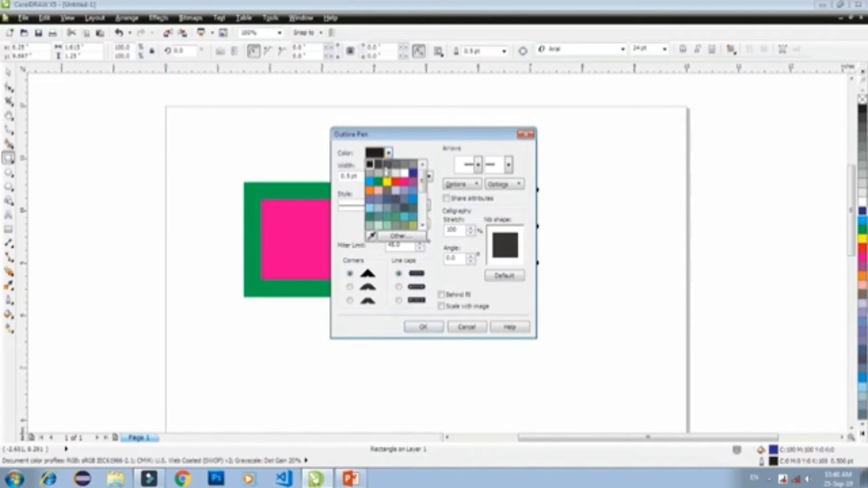
click(388, 135)
drag(401, 140, 234, 139)
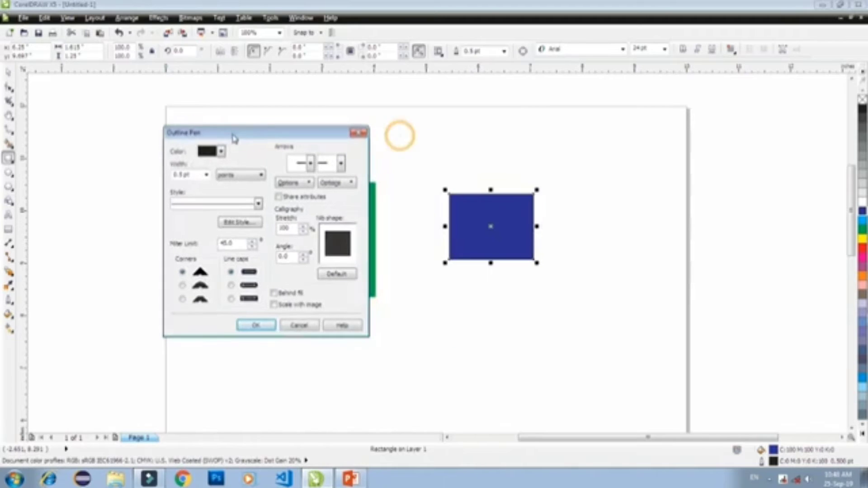
click(221, 151)
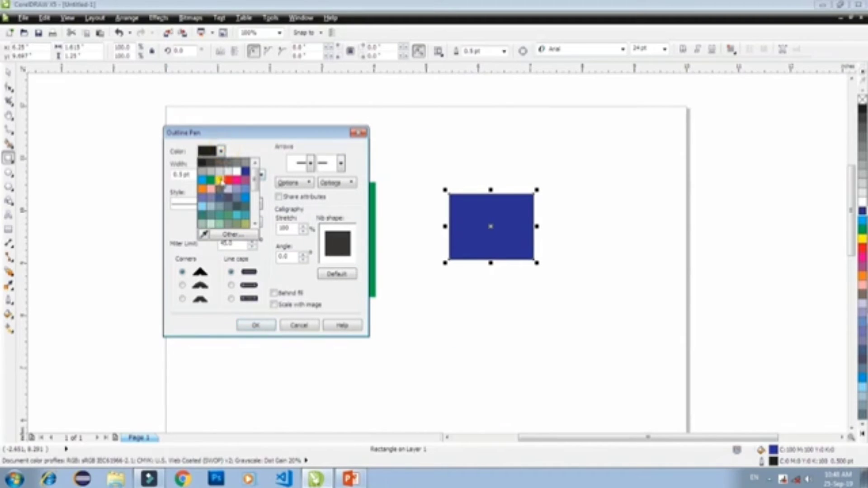
click(221, 181)
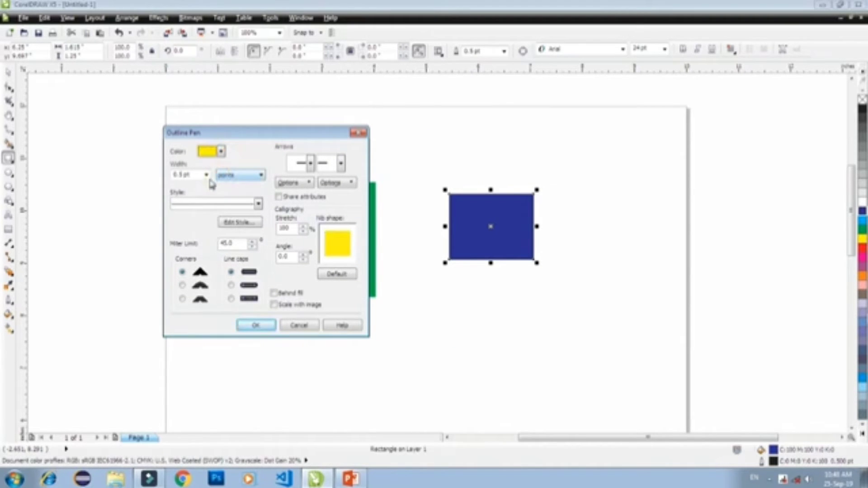
click(206, 175)
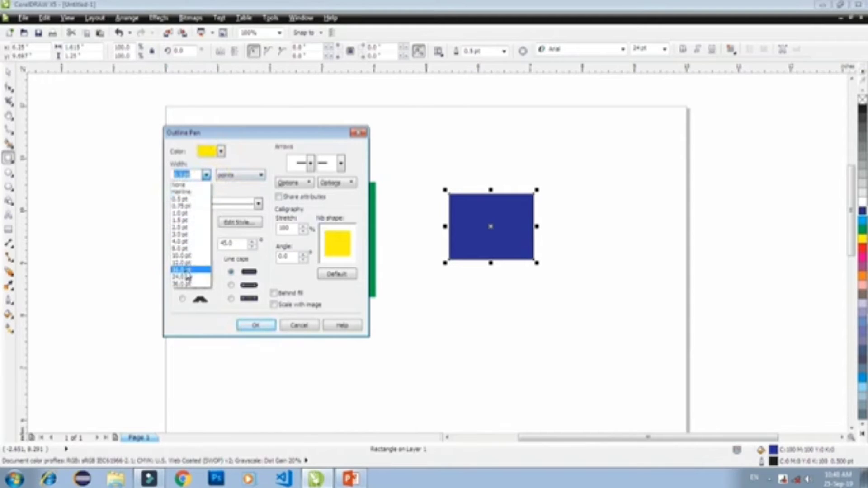
click(187, 271)
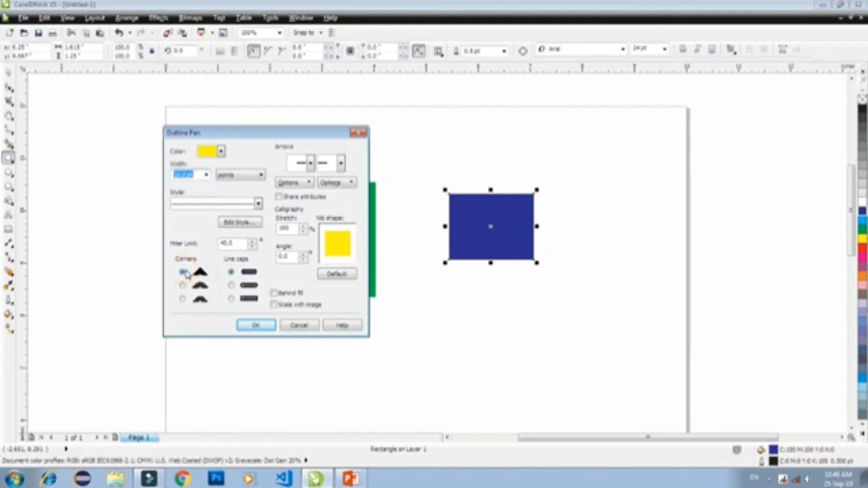
click(246, 325)
click(510, 354)
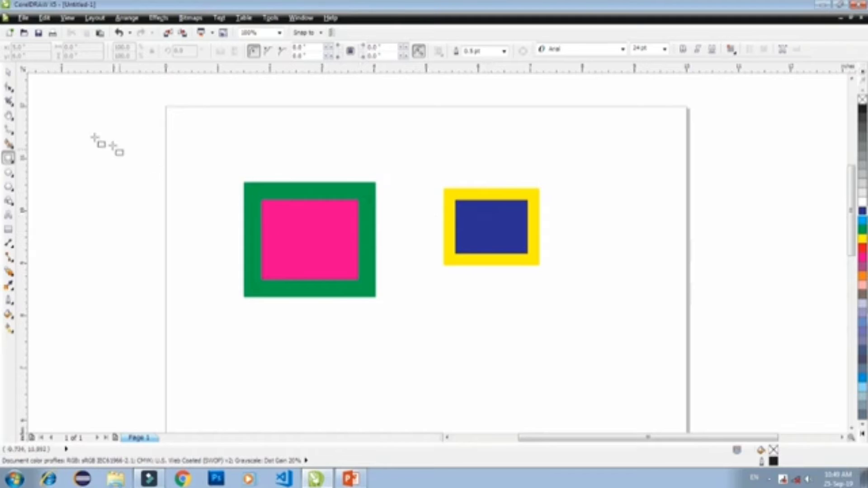
- Copy the outline pen, outline color and fill from the blue rectangle onto the magenta rectangle using Copy Properties From
click(44, 18)
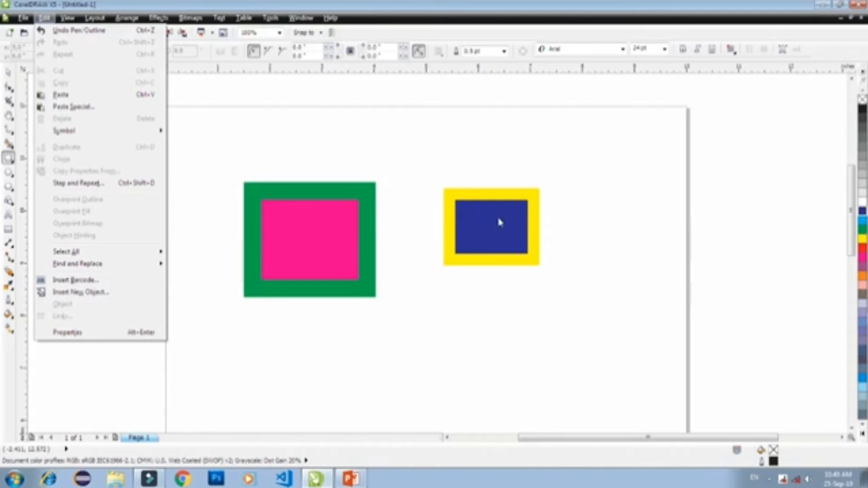
click(322, 225)
click(321, 223)
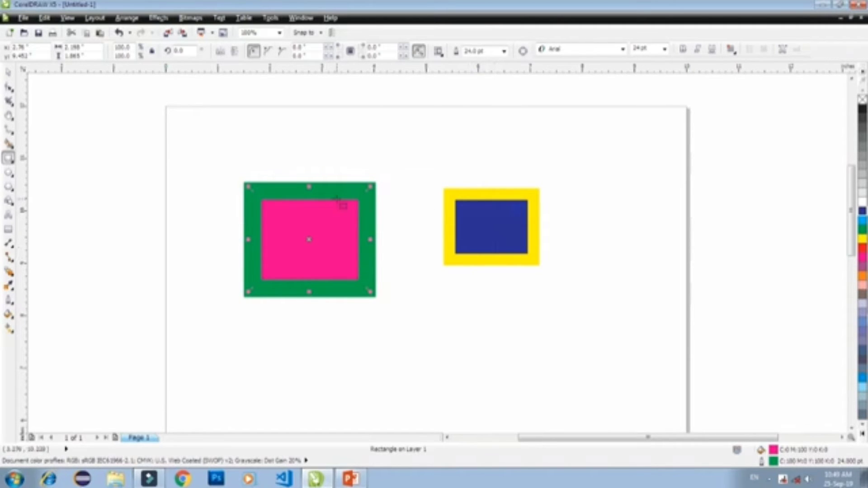
click(44, 18)
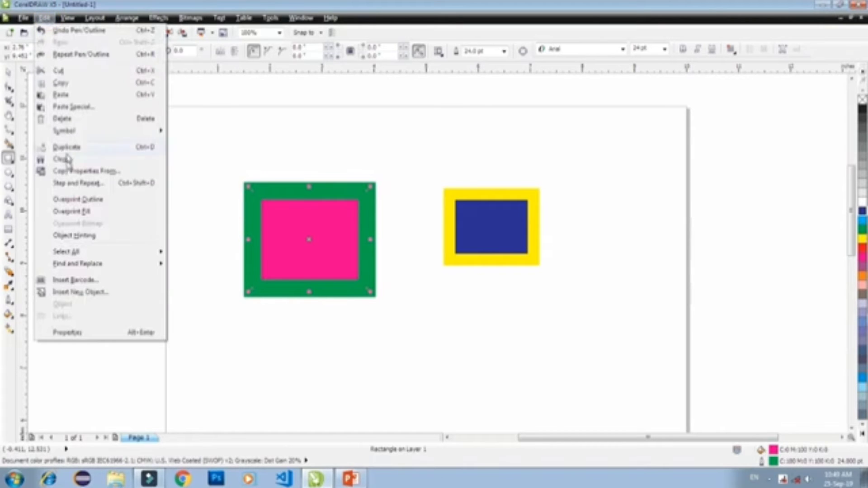
click(75, 171)
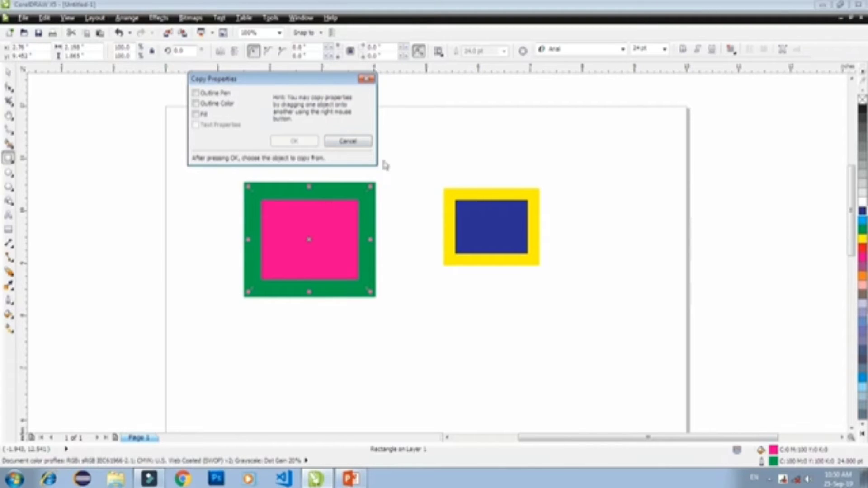
click(203, 92)
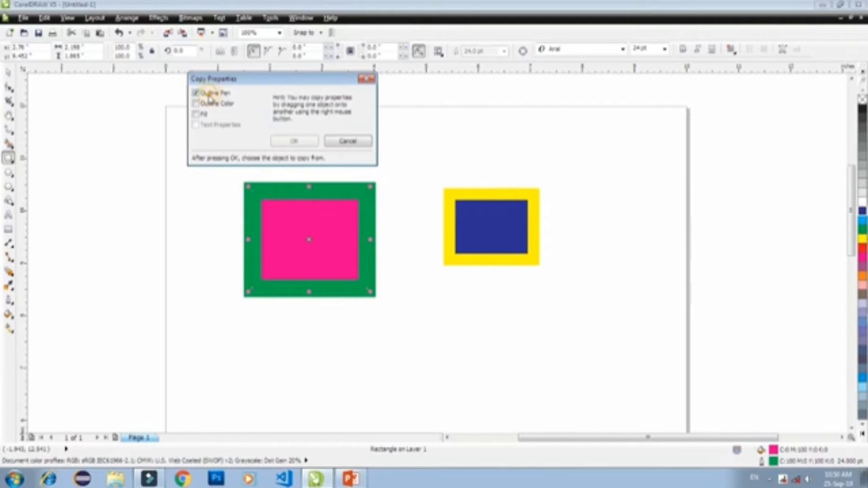
click(208, 104)
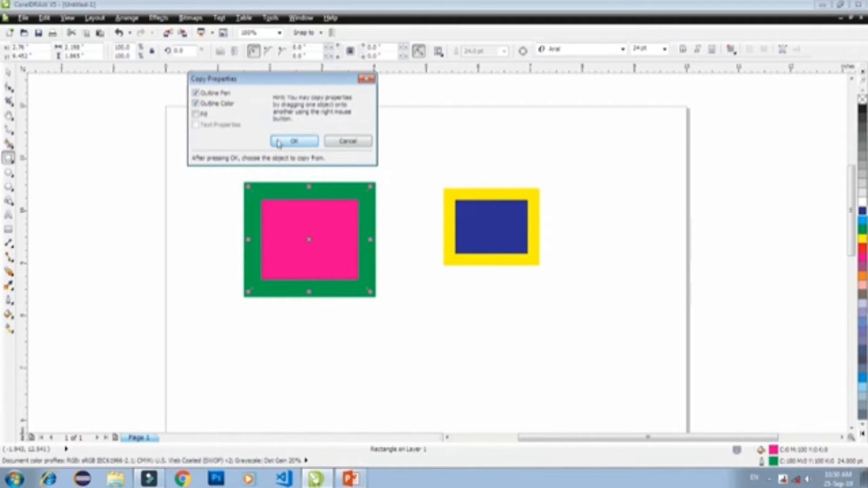
click(199, 114)
click(293, 143)
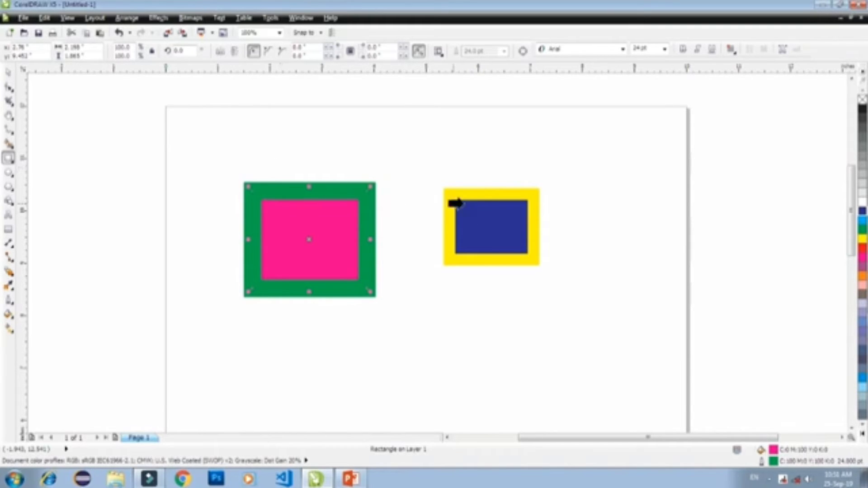
click(490, 192)
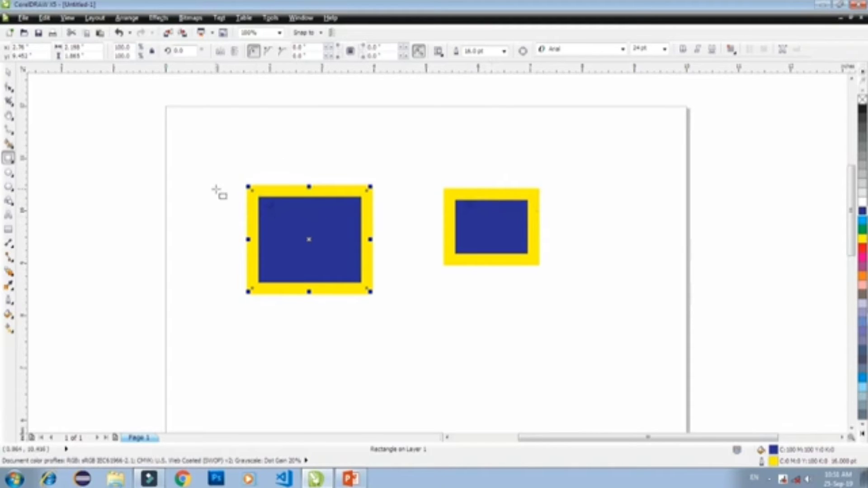
- Select all objects on the page and delete them
click(44, 18)
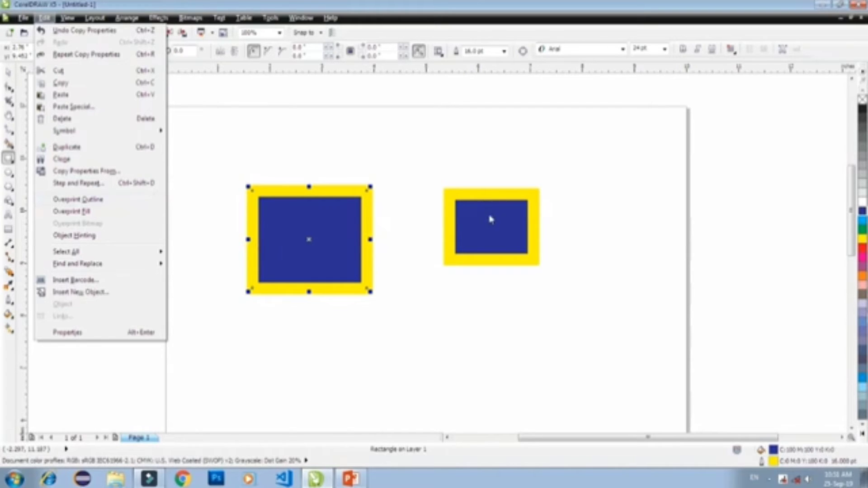
click(337, 206)
key(ctrl+a)
key(Delete)
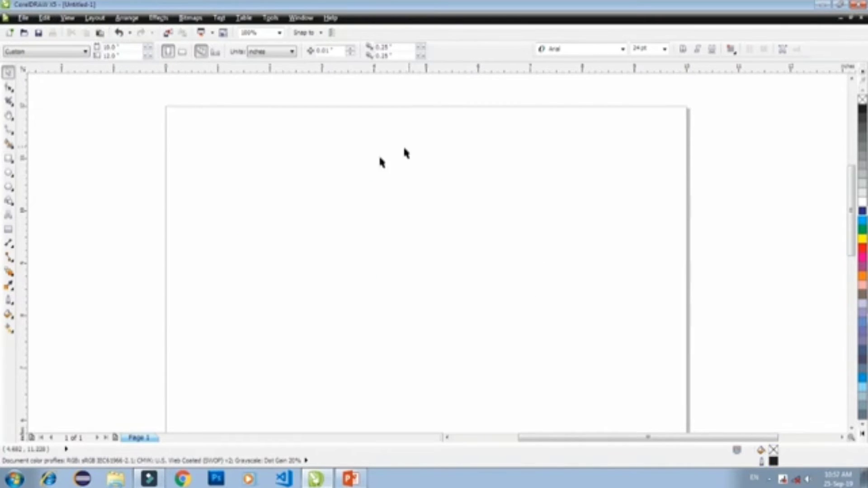
- Draw a circle in the page's upper left corner and shrink it to about 0.34 inches across
click(45, 18)
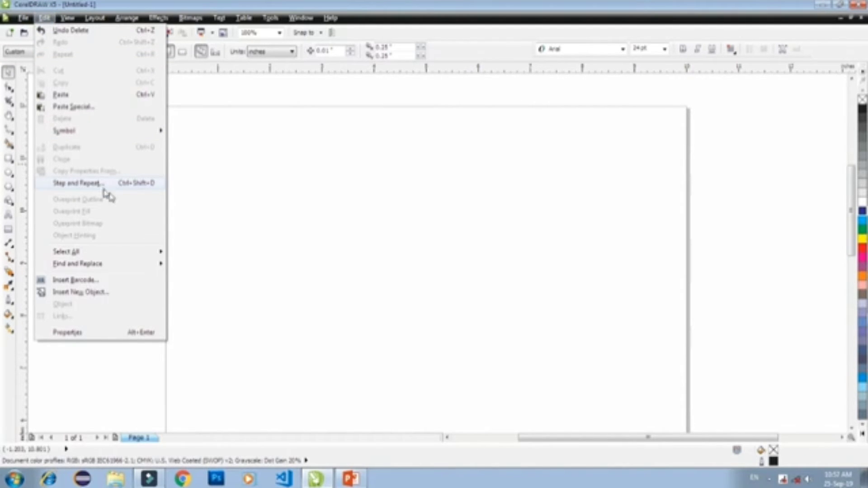
click(288, 199)
click(9, 174)
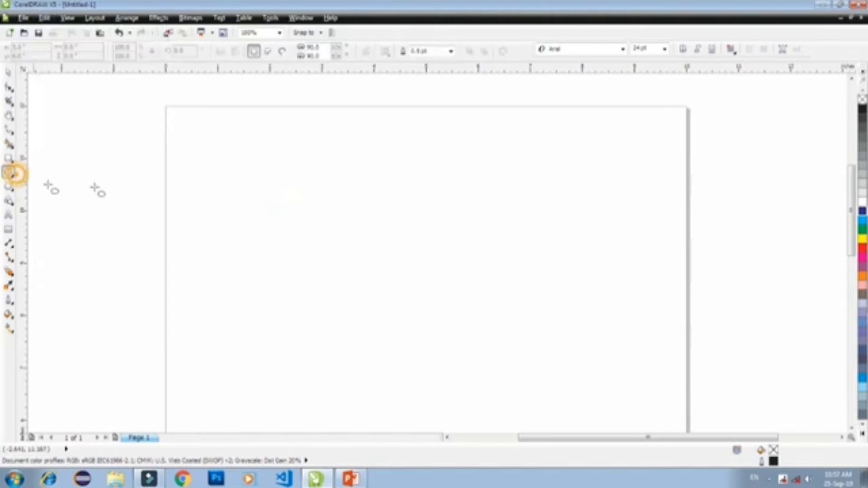
drag(190, 122, 230, 160)
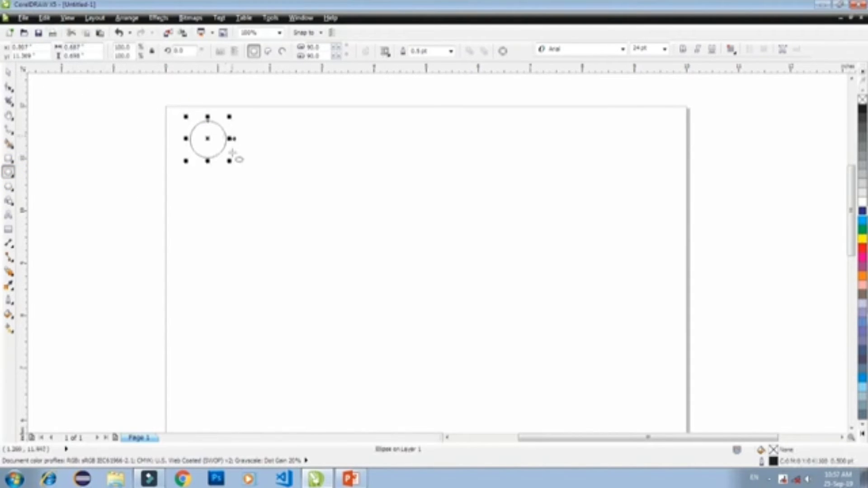
drag(230, 162, 211, 143)
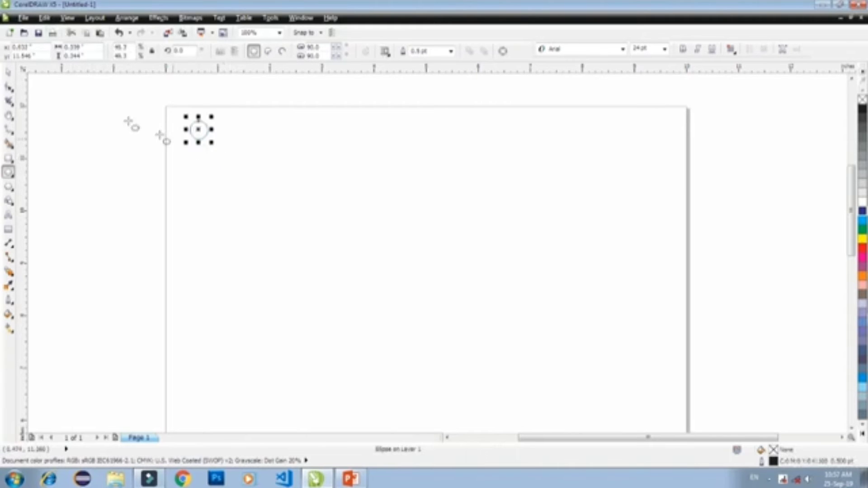
- Use Step and Repeat to make 9 copies of the circle to the right, spaced 0.25 inches between objects, with no vertical offset
click(45, 19)
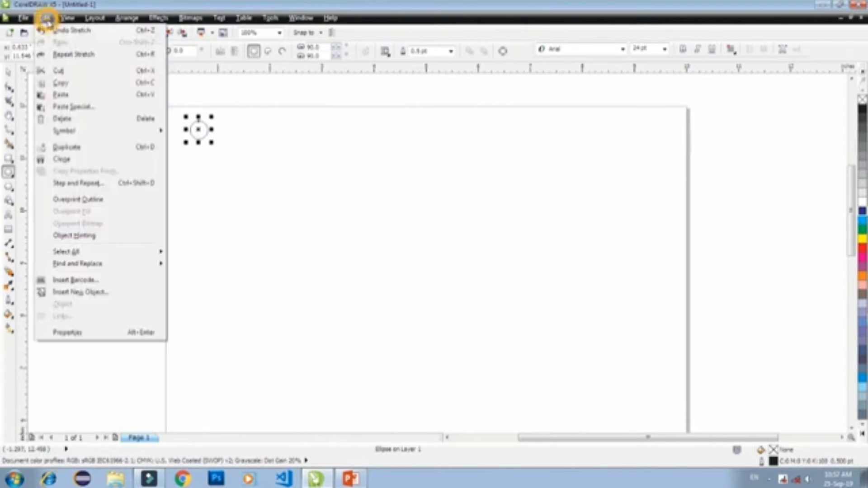
click(110, 186)
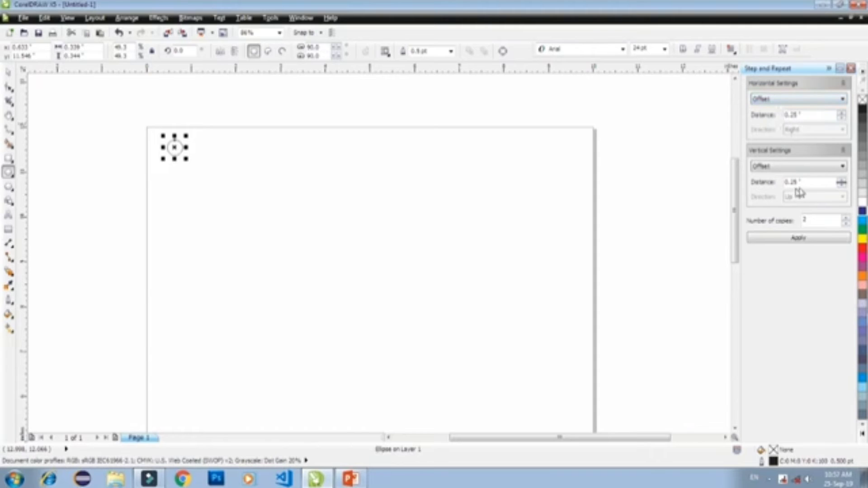
click(761, 167)
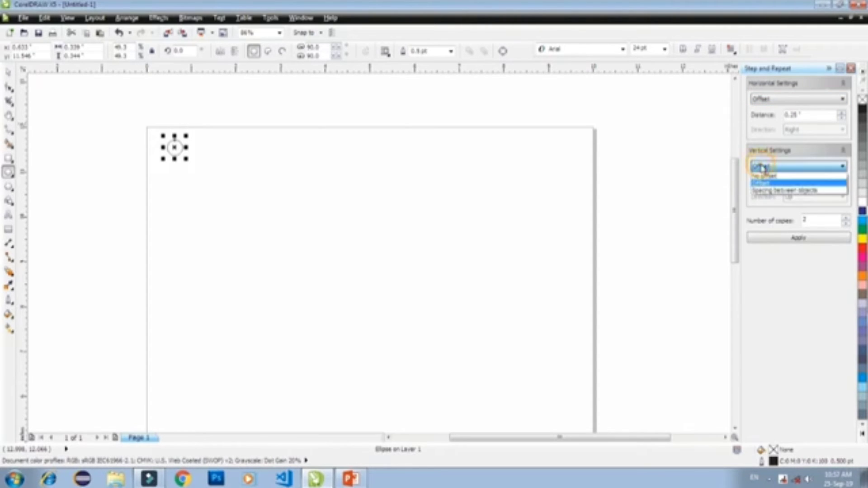
click(762, 176)
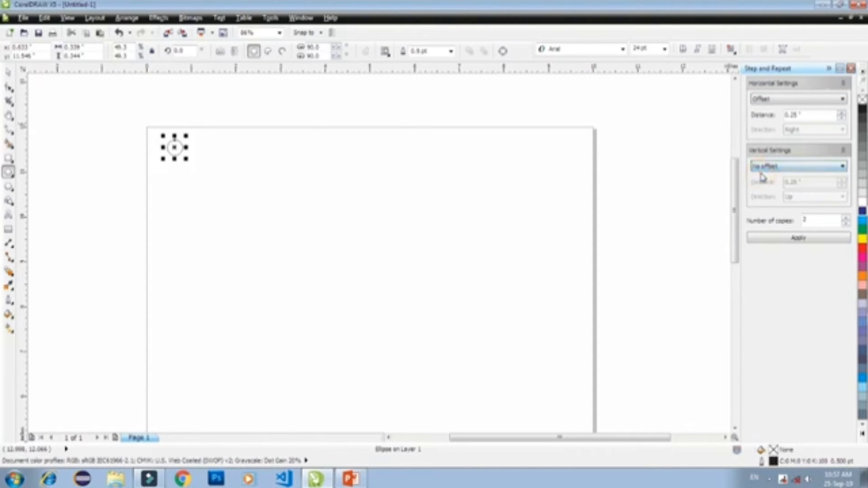
click(772, 99)
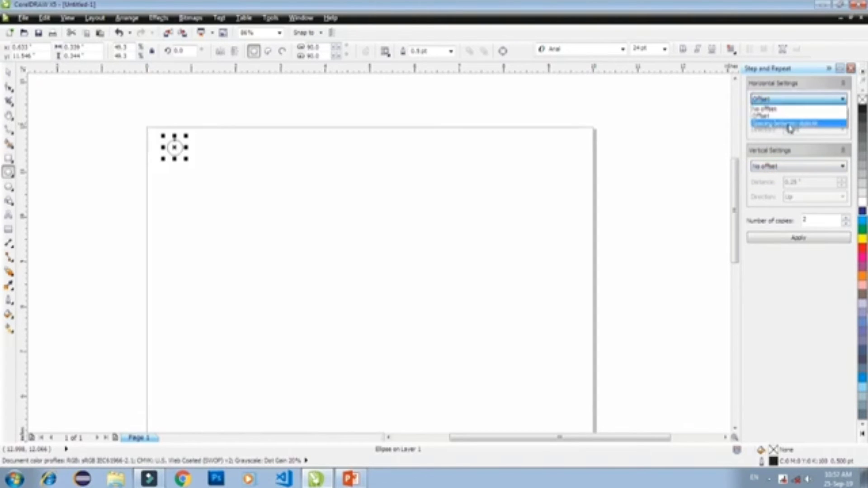
click(795, 124)
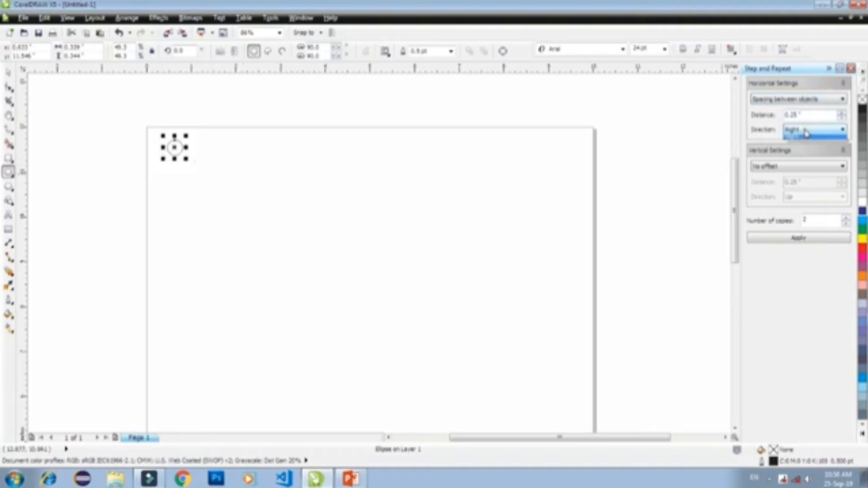
click(806, 131)
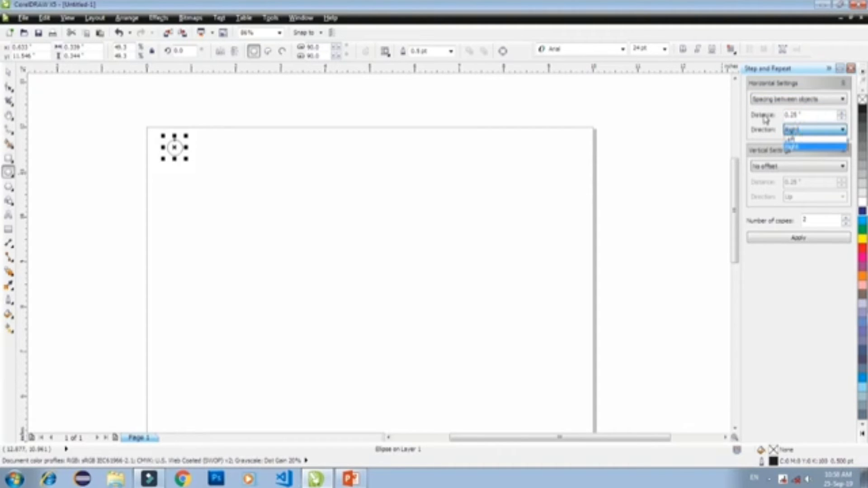
click(796, 147)
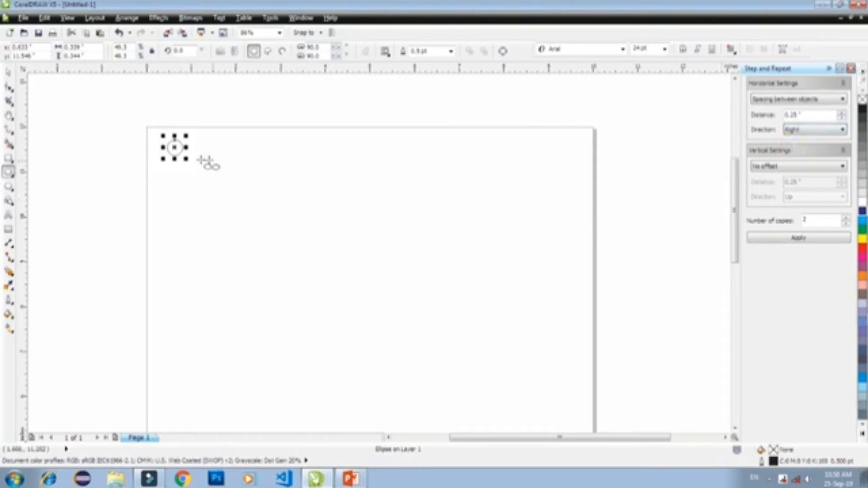
double_click(809, 220)
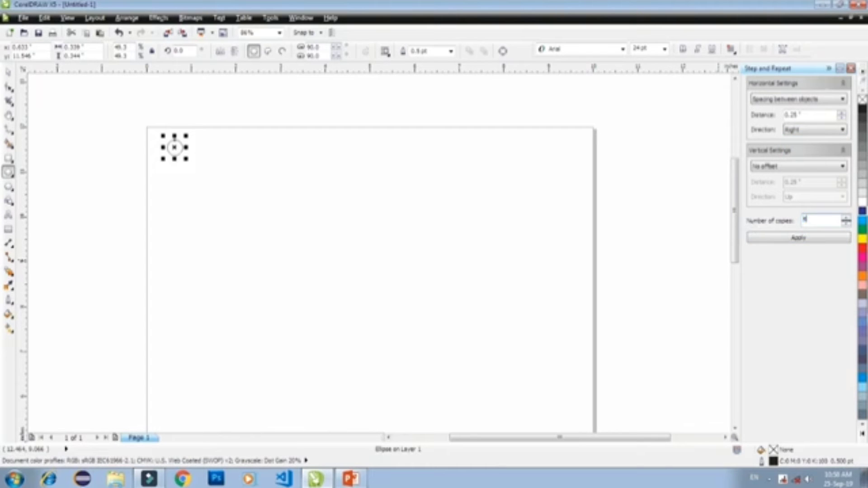
text(9)
click(794, 240)
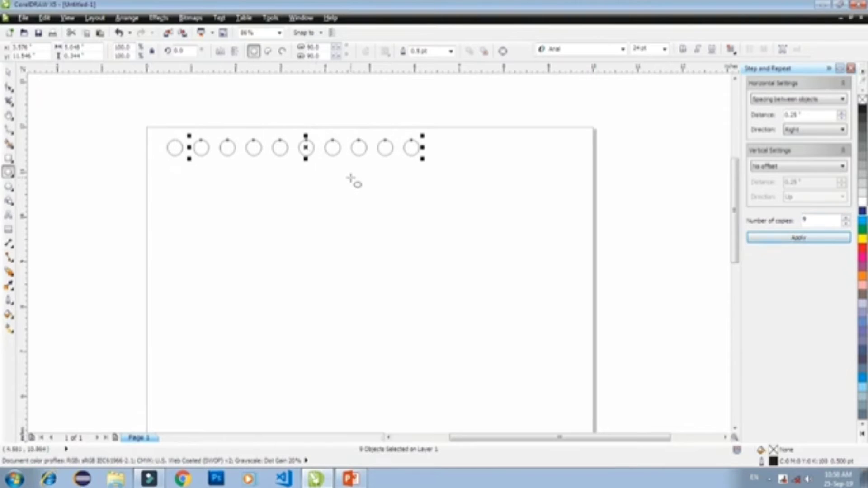
- Select the whole row of circles and repeat it downward with 9 copies, 0.25 inches between objects and no horizontal offset, then deselect
click(8, 73)
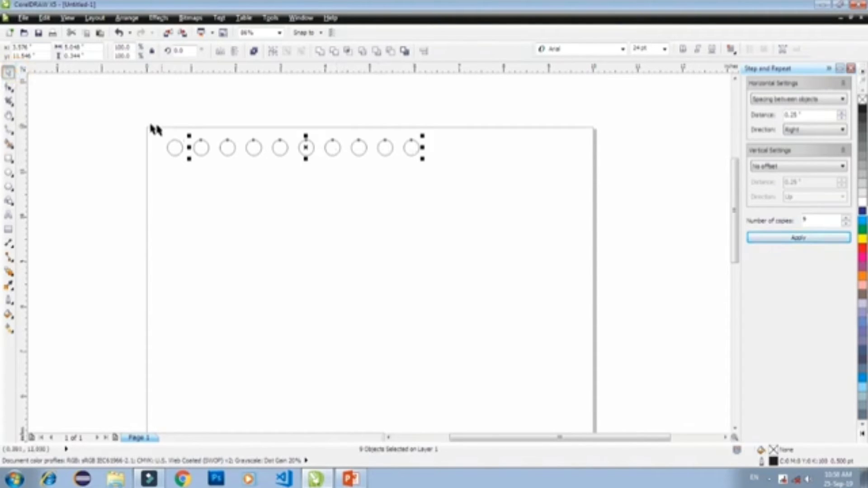
drag(149, 117, 492, 199)
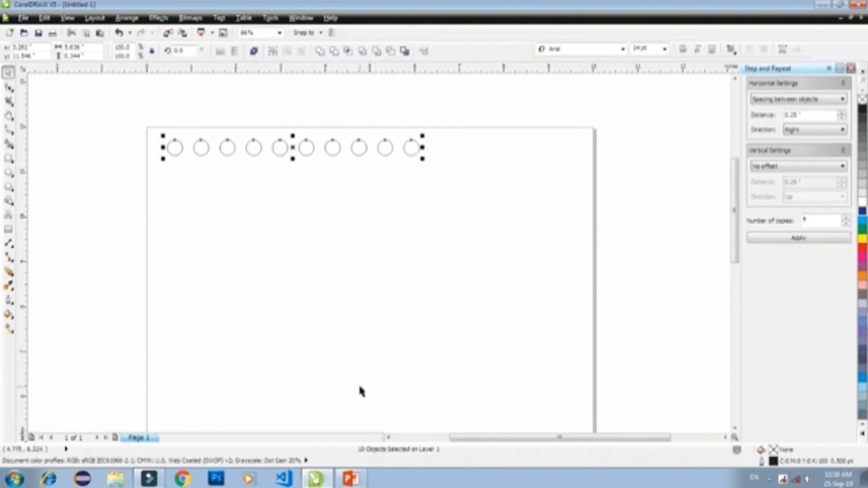
click(774, 100)
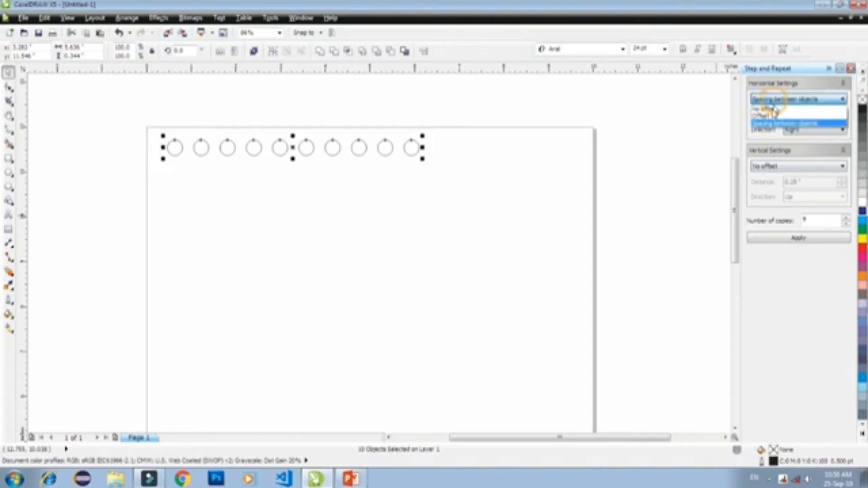
click(771, 109)
click(767, 167)
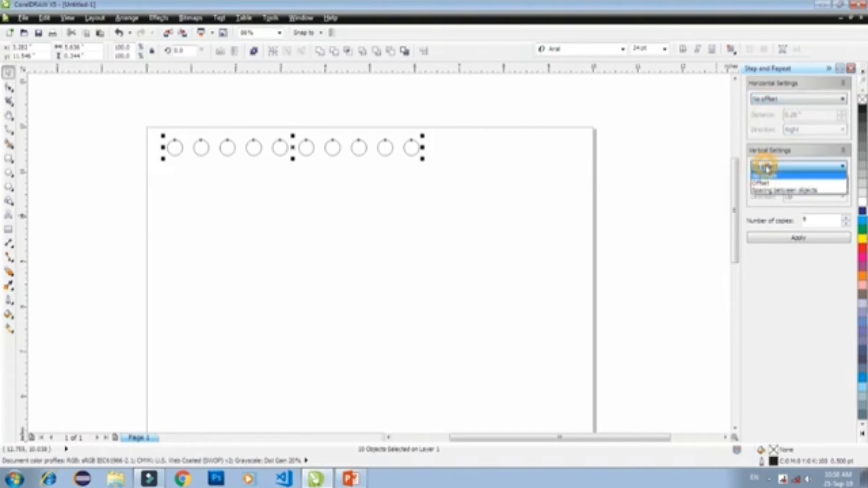
click(801, 191)
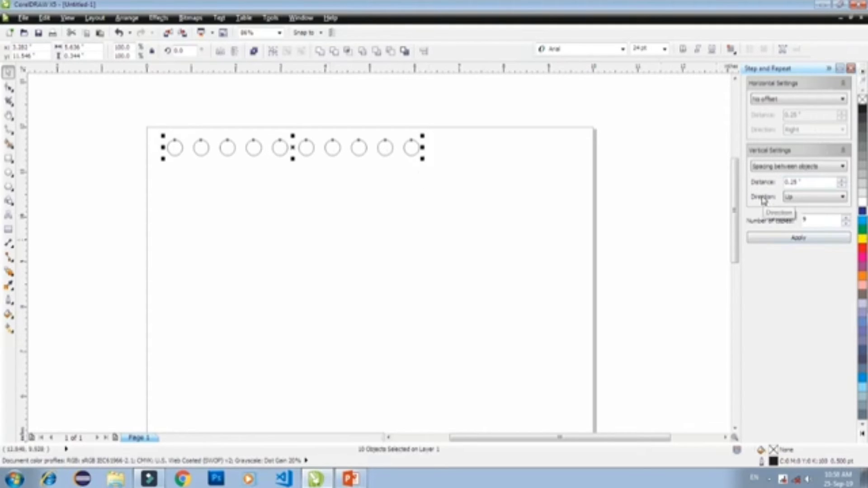
click(791, 197)
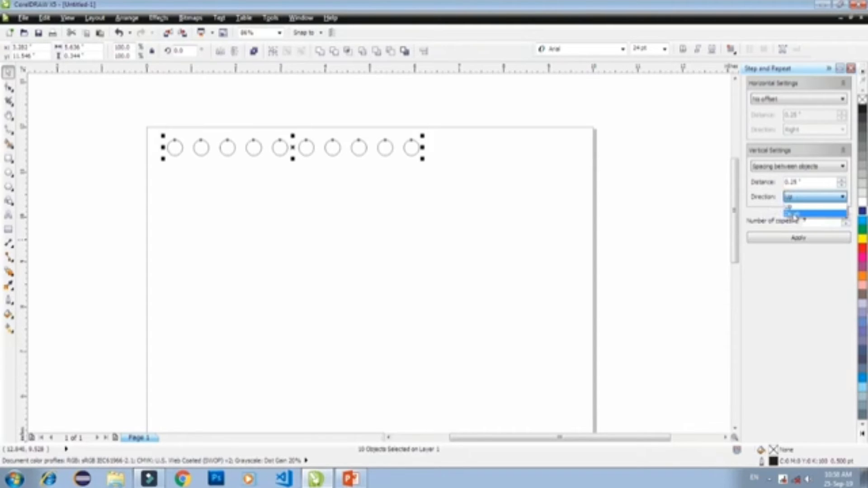
click(794, 213)
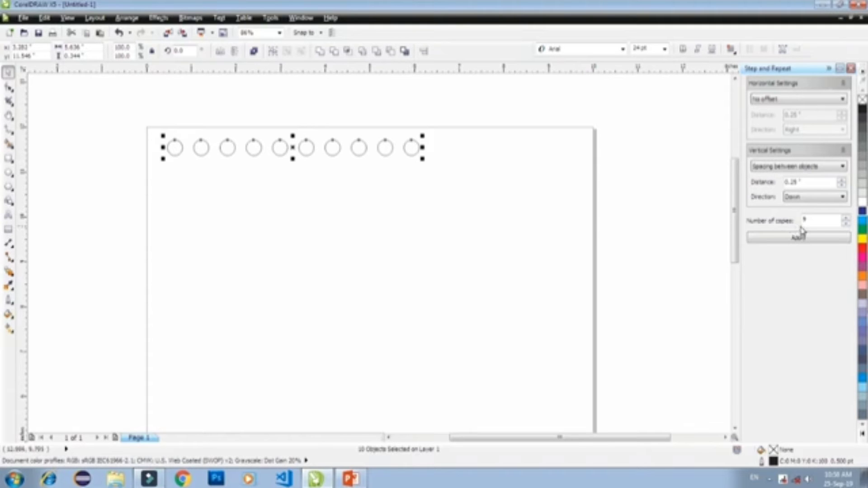
click(800, 239)
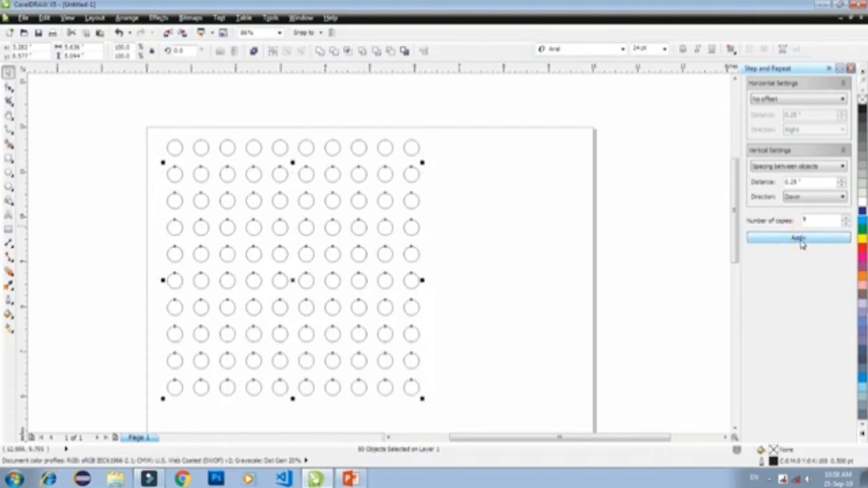
click(507, 298)
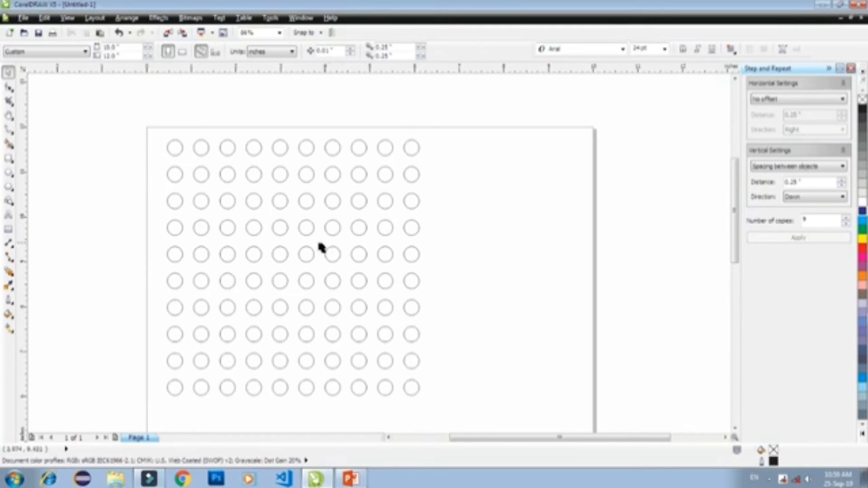
click(44, 18)
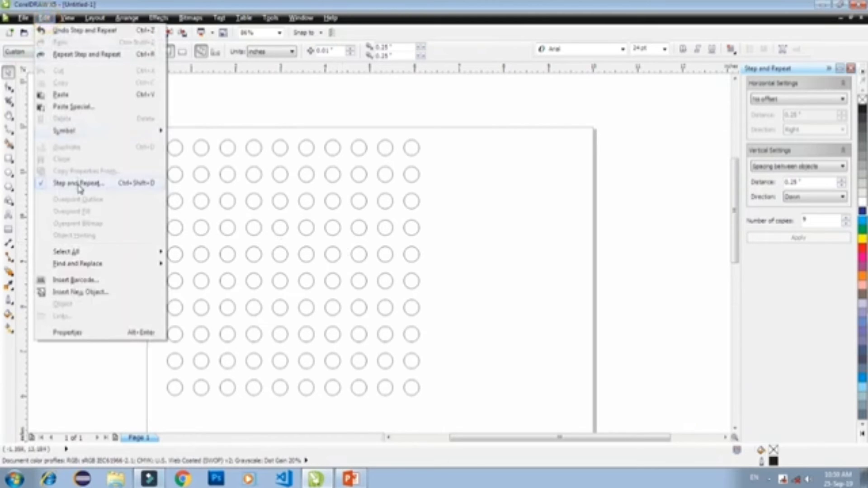
click(493, 223)
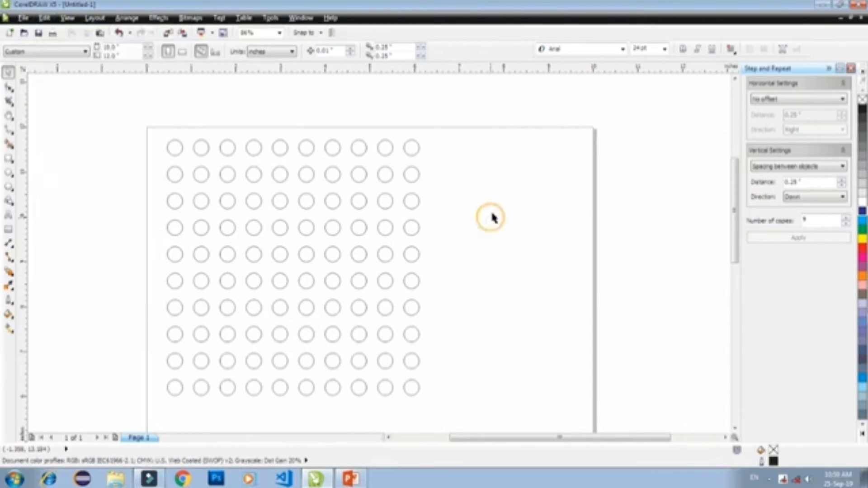
- Close the Step and Repeat settings, then select the whole grid of circles and delete it
click(852, 69)
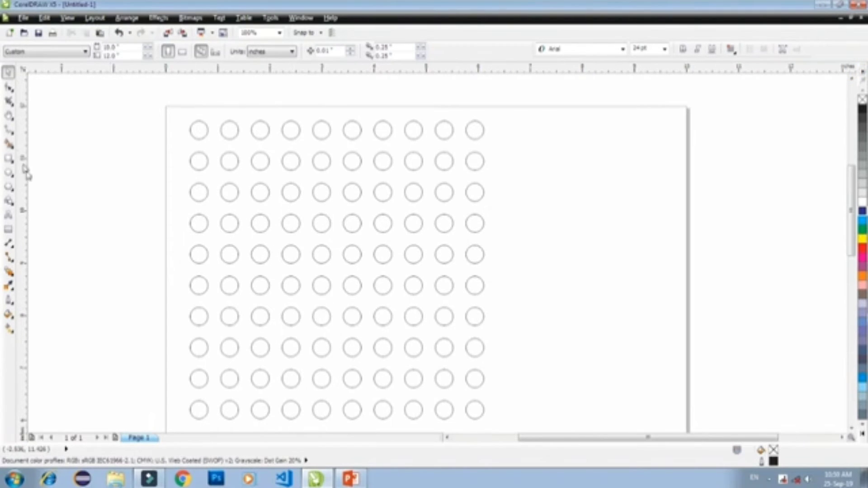
drag(151, 110, 551, 410)
key(Delete)
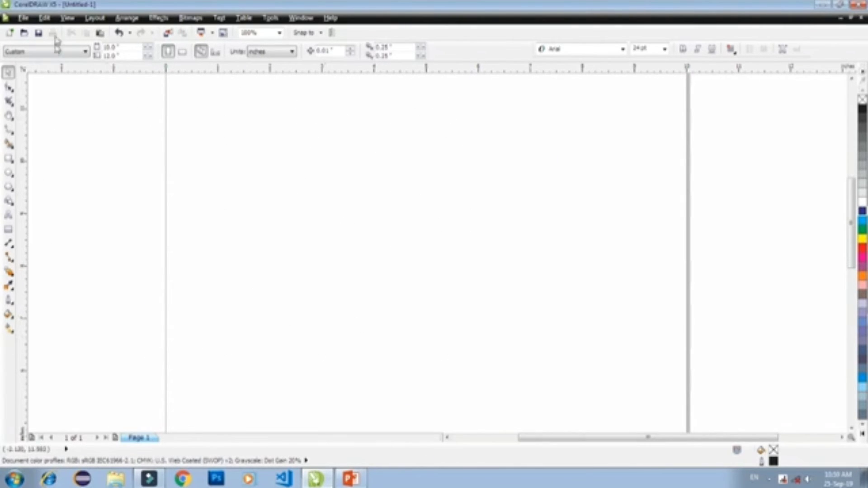
click(45, 18)
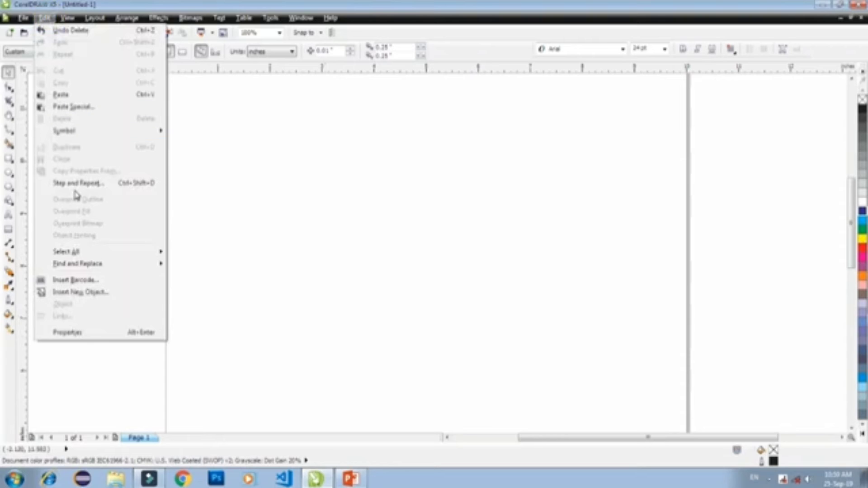
key(Escape)
key(F7)
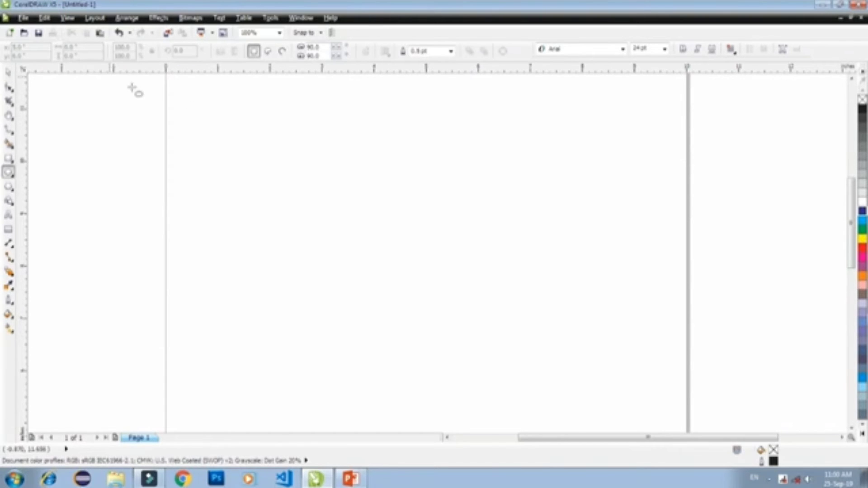
- Turn on Rasterize Complex Effects for the document view
click(46, 18)
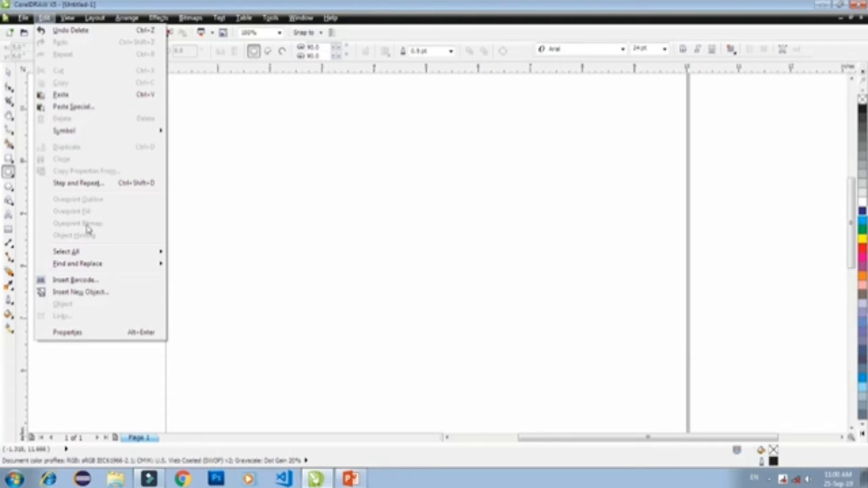
click(67, 18)
click(68, 17)
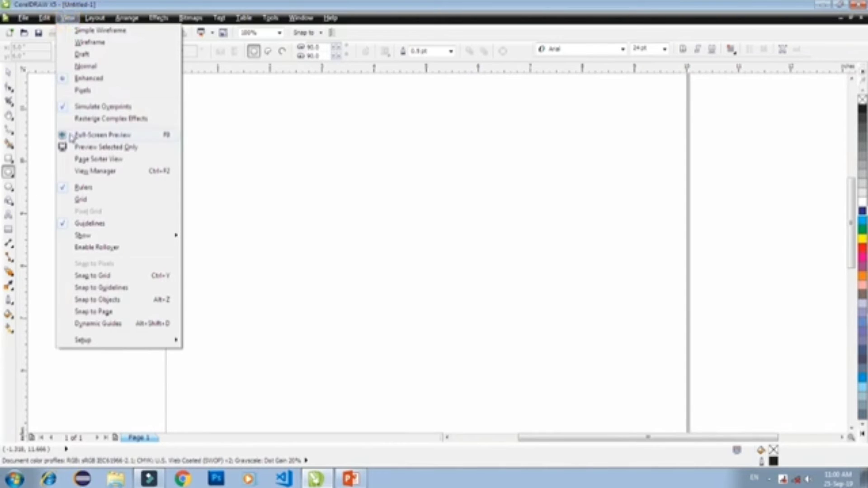
click(125, 120)
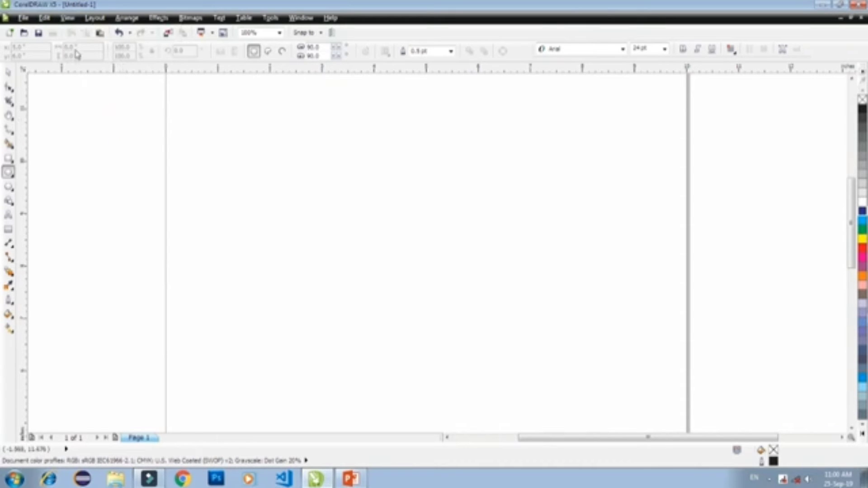
click(67, 17)
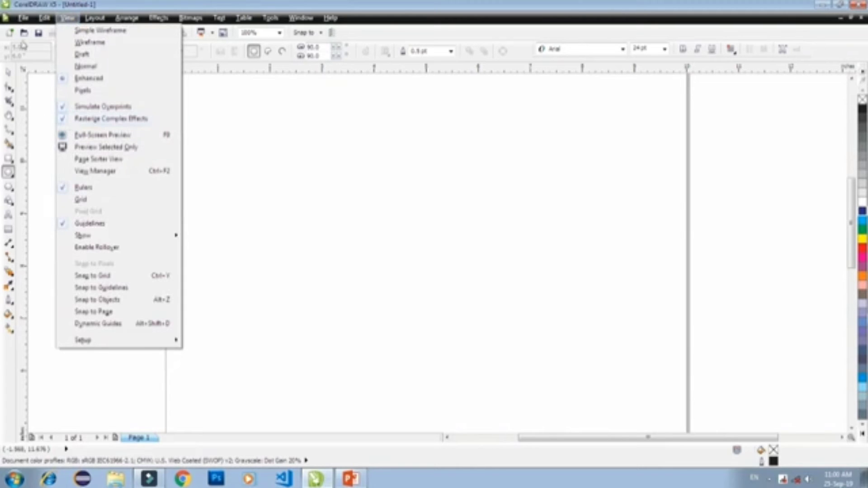
mouse_move(48, 19)
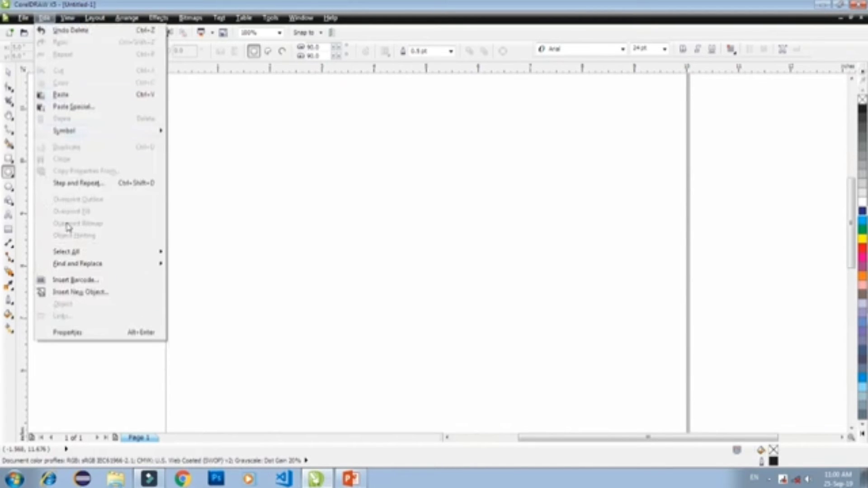
click(240, 211)
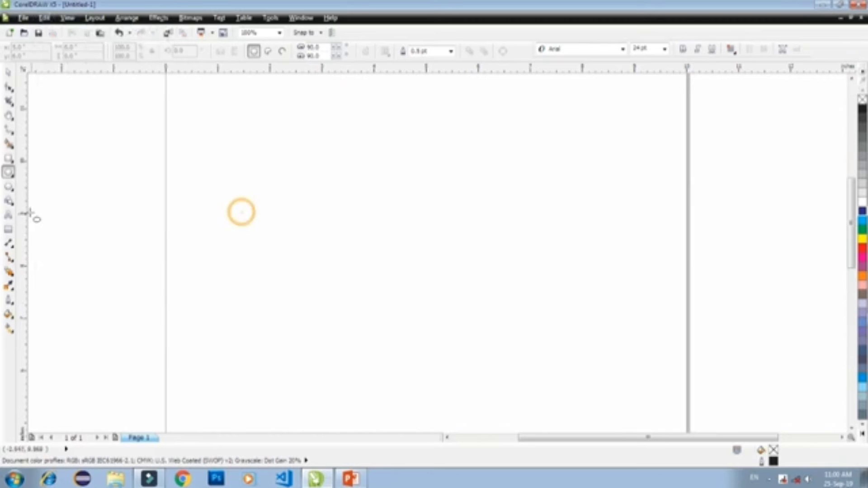
- Draw a circle about 1.22 by 1.26 inches on the page and copy it into an overlapping cluster of six
click(9, 172)
drag(289, 124, 360, 197)
drag(325, 161, 375, 227)
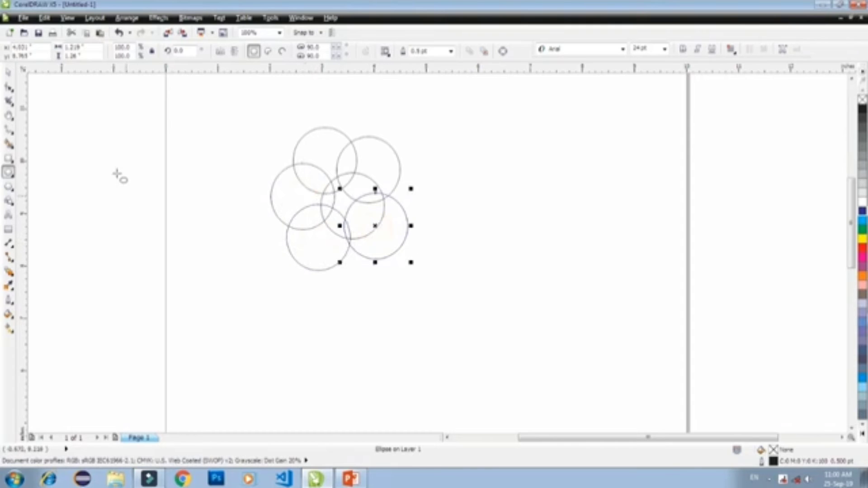
- Fill the cluster's top circle with magenta-purple, the upper right one with green and the lower right one with grayish violet
click(7, 72)
click(320, 161)
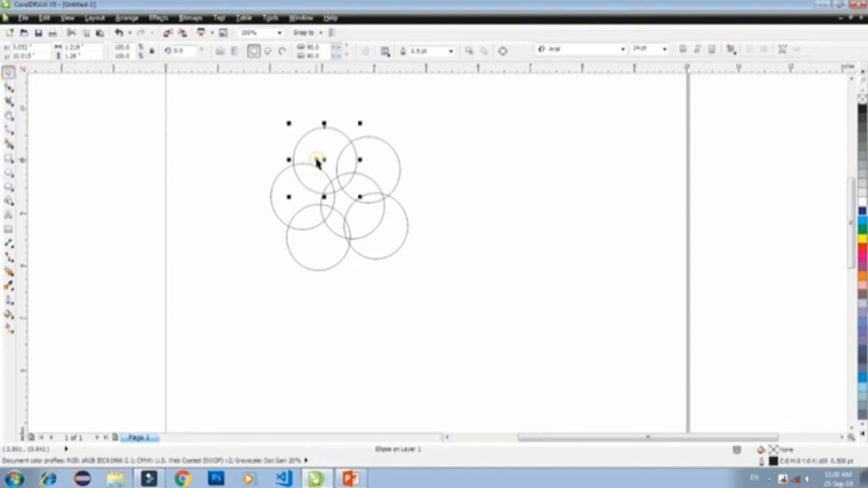
click(863, 268)
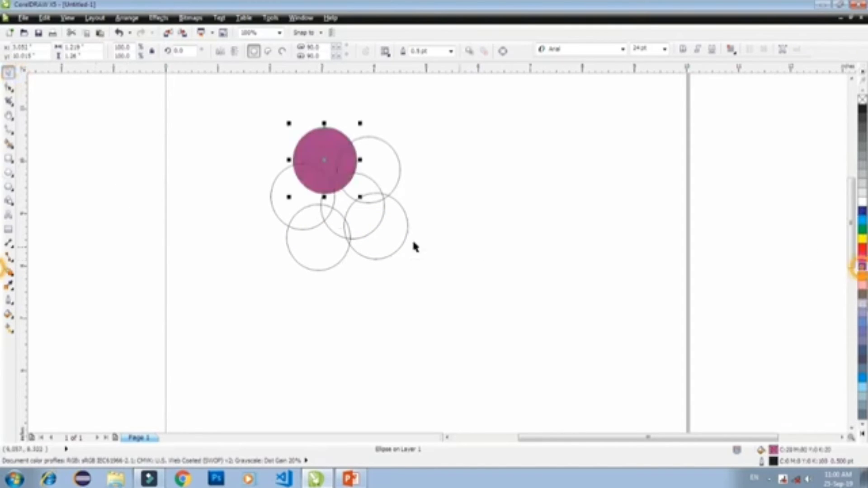
click(388, 183)
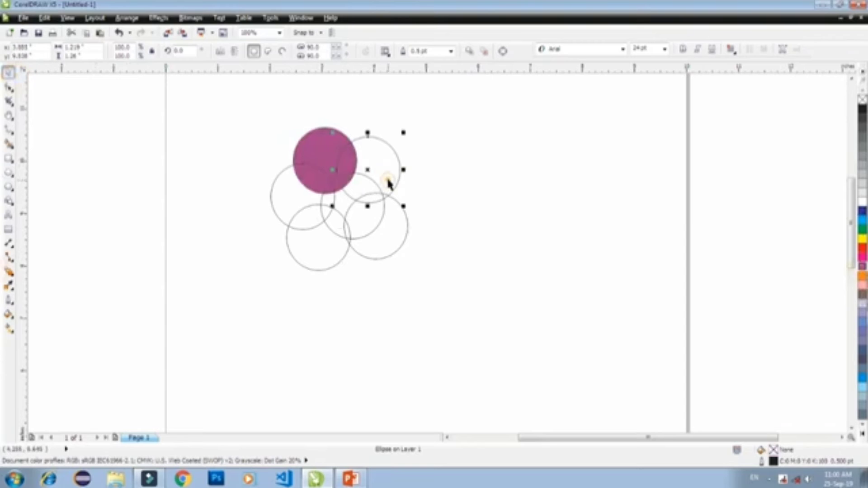
click(862, 230)
click(400, 246)
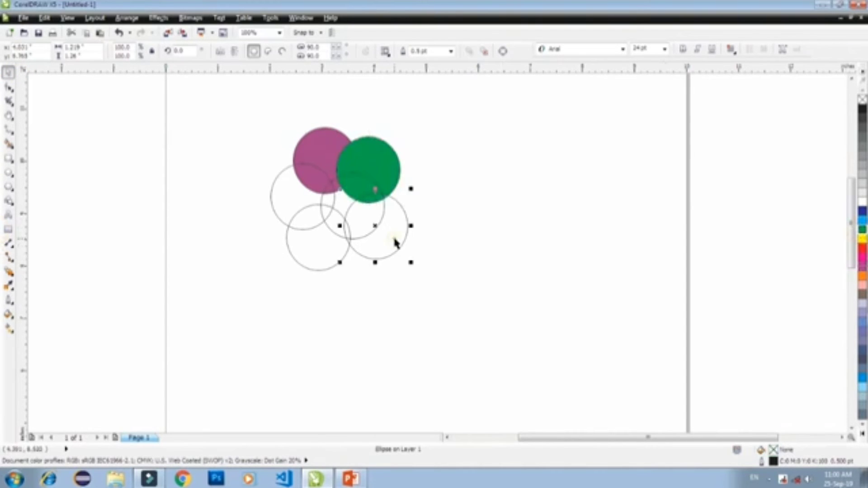
click(863, 346)
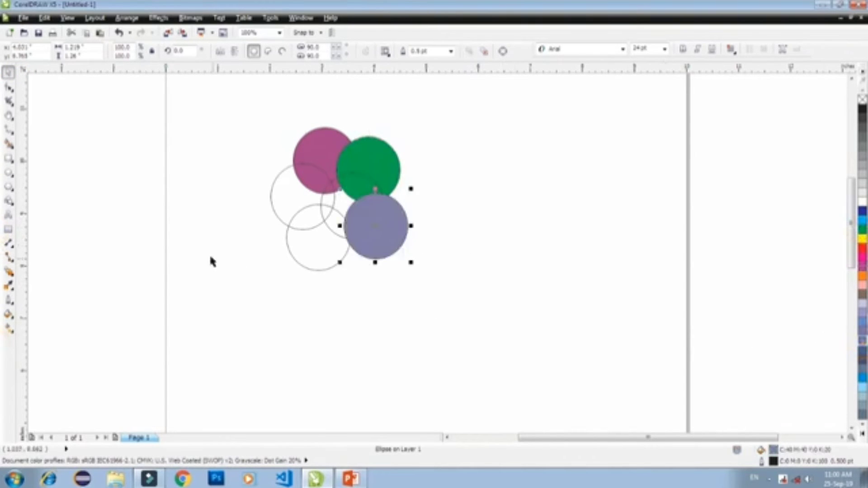
- Fill the middle circle with light pink, the left one with pale lavender and the lower left one with dark blue, then deselect
click(340, 204)
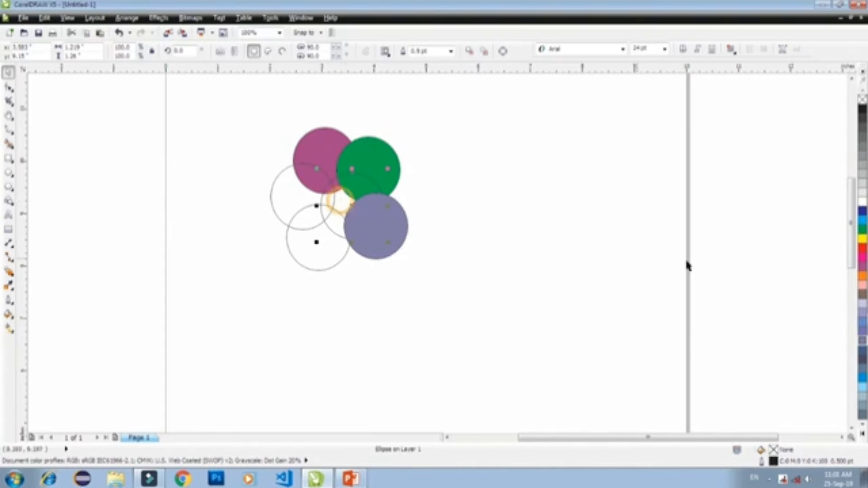
click(862, 285)
click(290, 198)
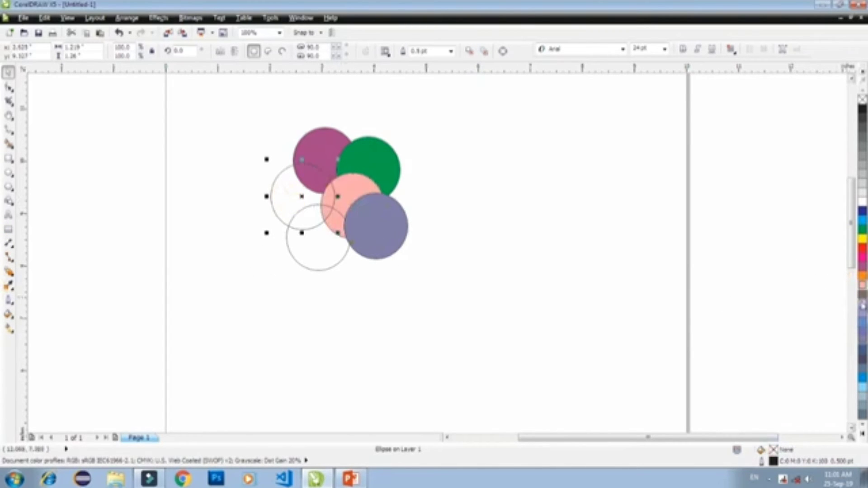
click(862, 304)
click(319, 270)
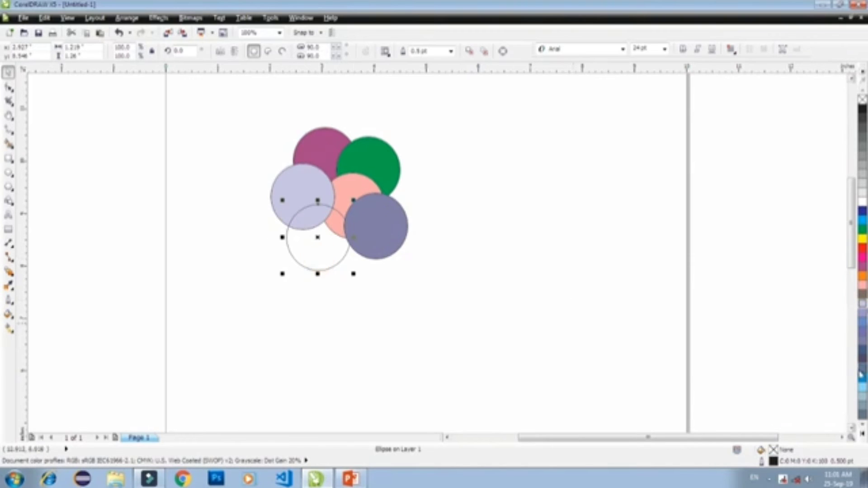
click(862, 351)
click(426, 332)
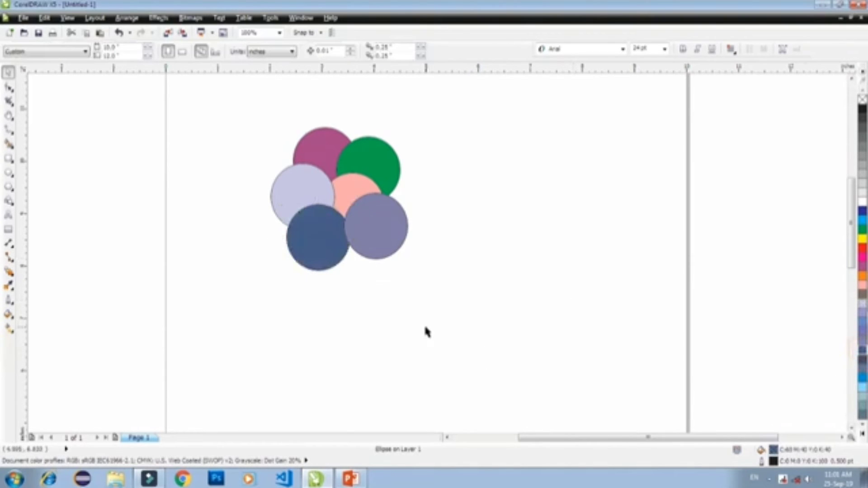
- Shift the grayish-violet circle down and left, place a copy of it to its upper right and fill the copy with bright blue
drag(380, 229, 395, 207)
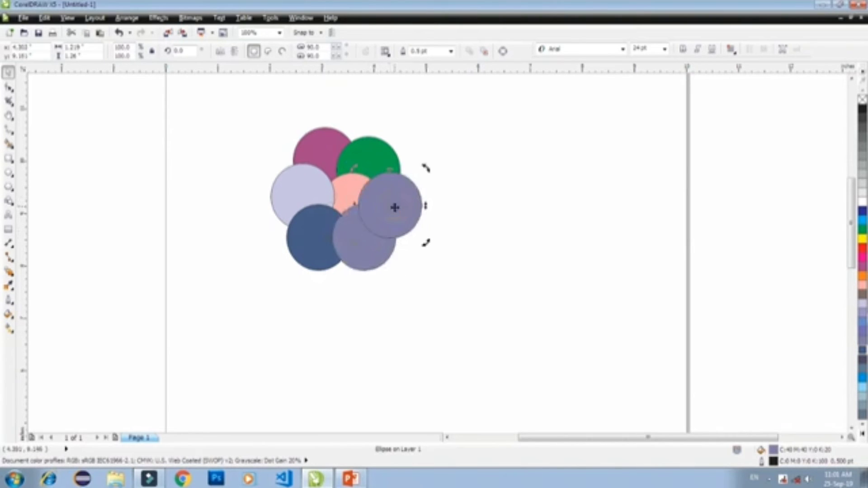
click(862, 378)
click(652, 371)
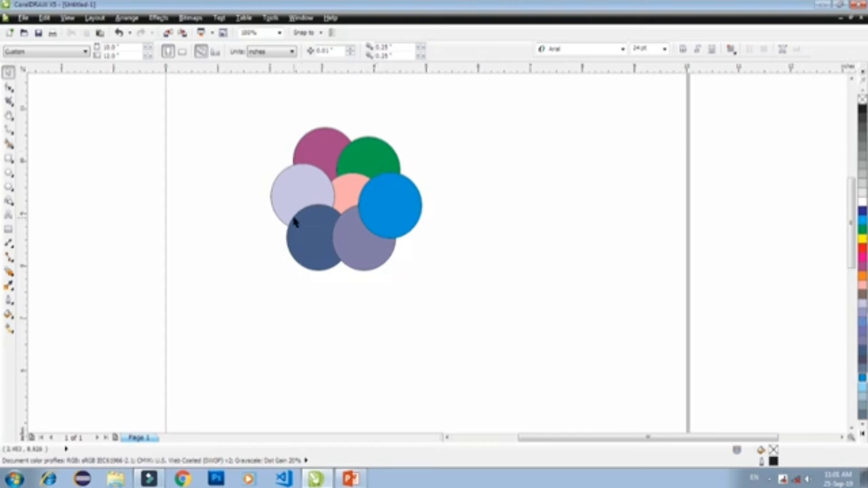
- Select all seven circles, turn on Overprint Outline and Overprint Fill for them, and deselect
drag(254, 103, 435, 303)
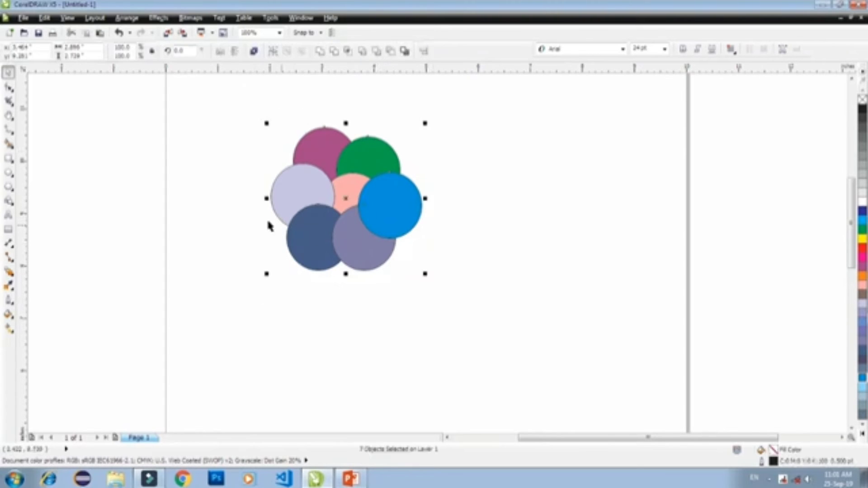
click(44, 17)
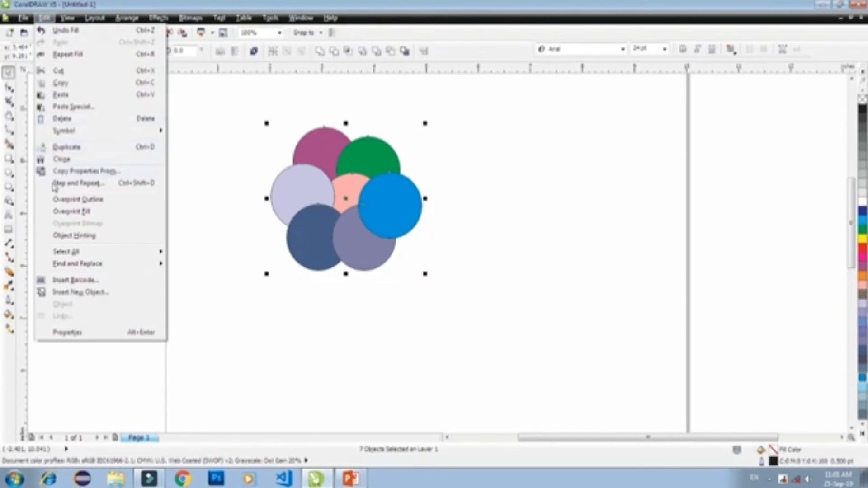
mouse_move(65, 23)
click(78, 201)
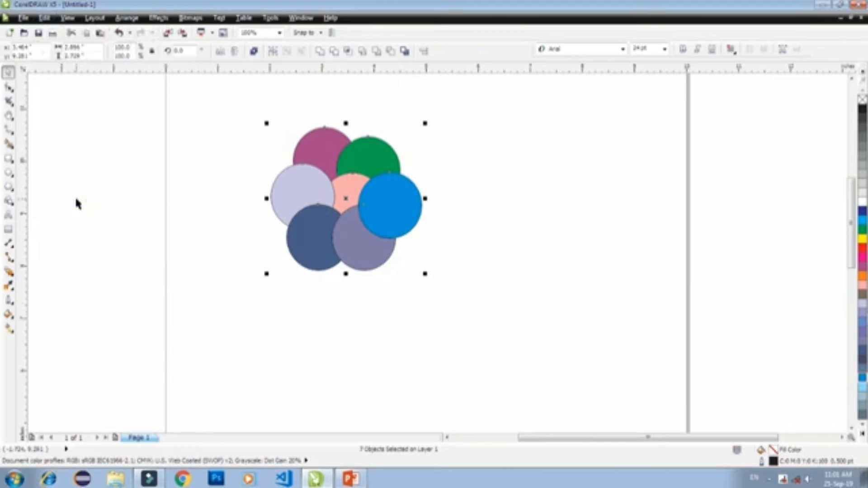
click(45, 19)
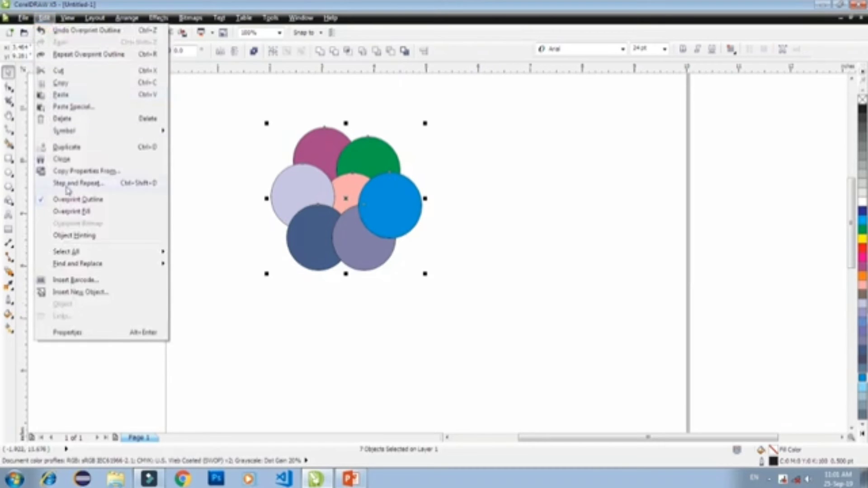
click(69, 214)
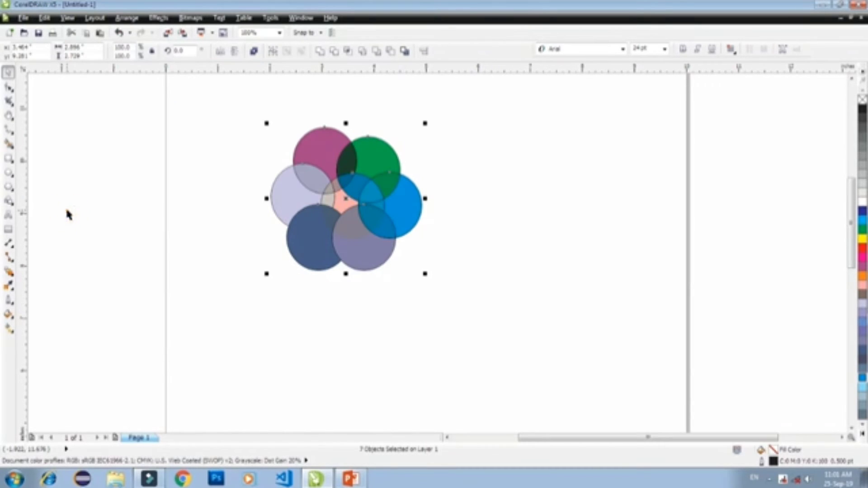
click(324, 314)
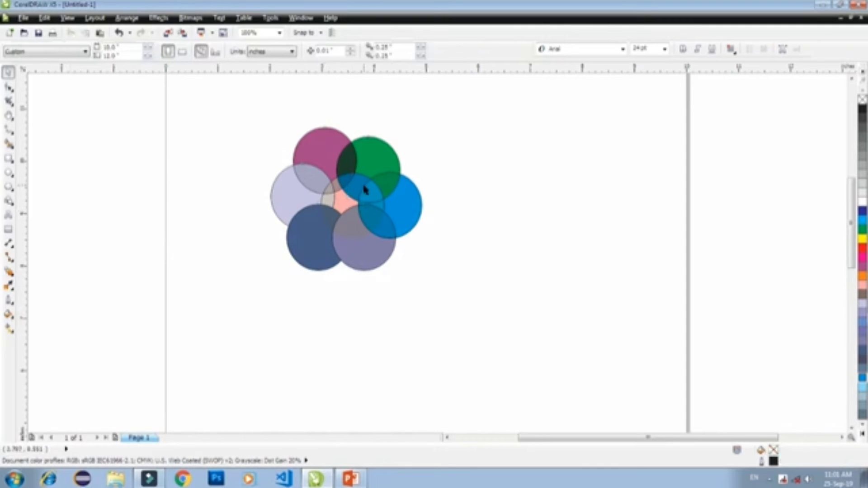
- Nudge the dark blue circle left, and move the green and magenta circles into an overlapping pair to the cluster's upper right
click(311, 256)
drag(310, 248, 303, 251)
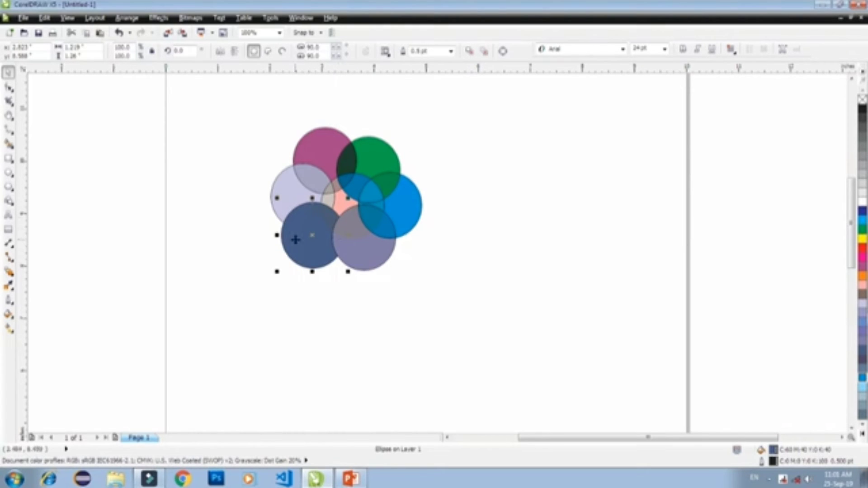
key(Escape)
drag(370, 152, 537, 169)
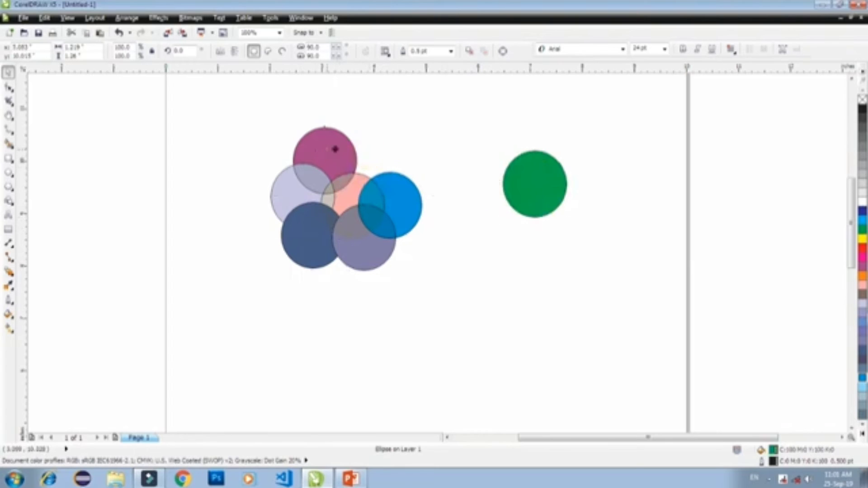
drag(330, 153, 460, 149)
drag(534, 193, 490, 175)
click(490, 247)
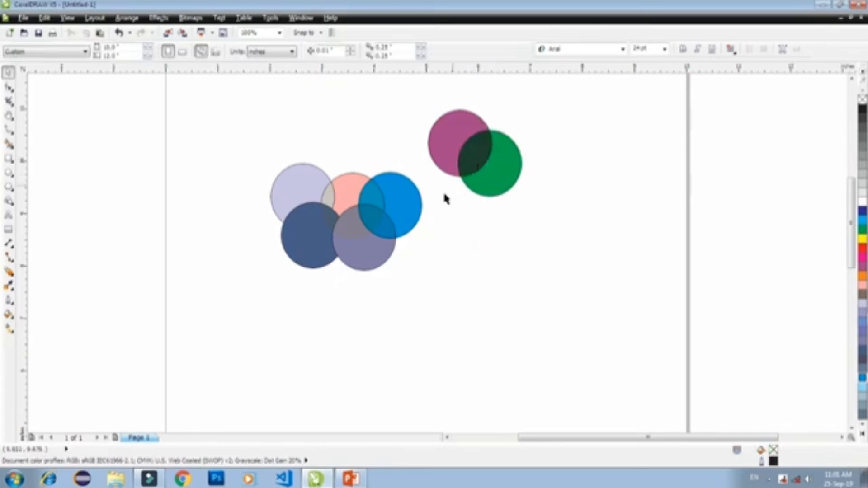
- Move the pink and lavender circles into an overlapping pair to the cluster's lower right and fill the lavender one with light blue
drag(340, 198, 498, 259)
drag(326, 196, 477, 282)
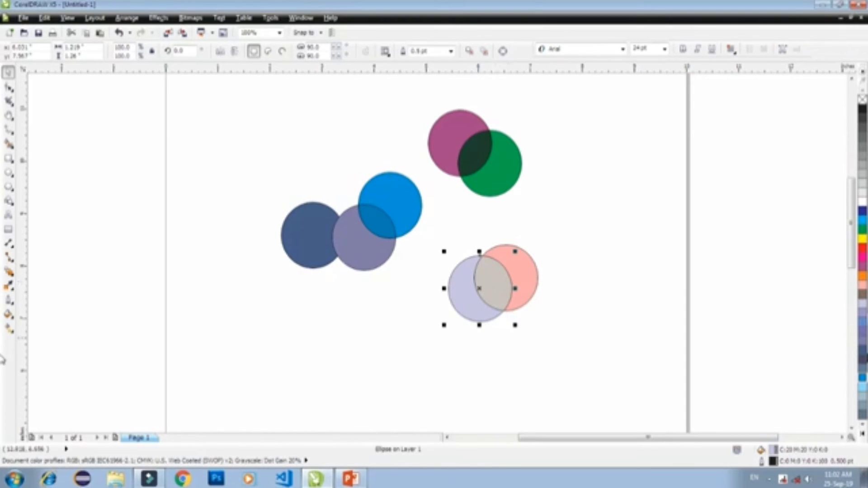
click(862, 378)
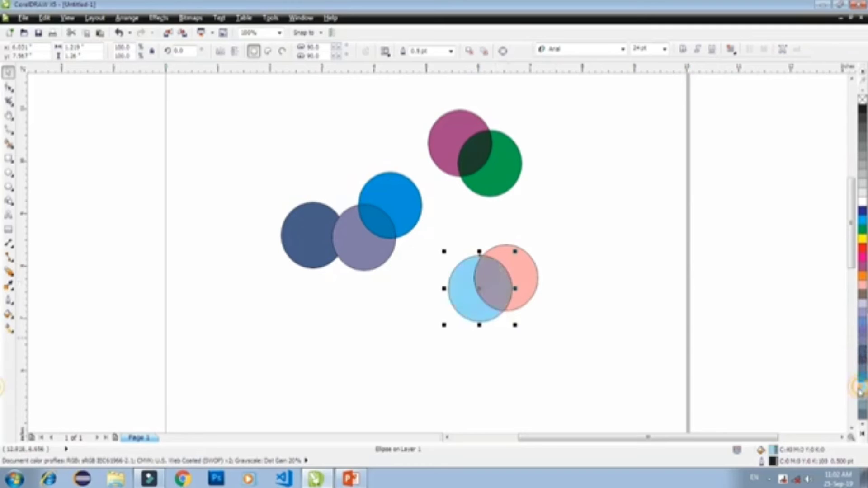
mouse_move(524, 274)
mouse_down()
mouse_move(595, 274)
mouse_move(535, 275)
mouse_up()
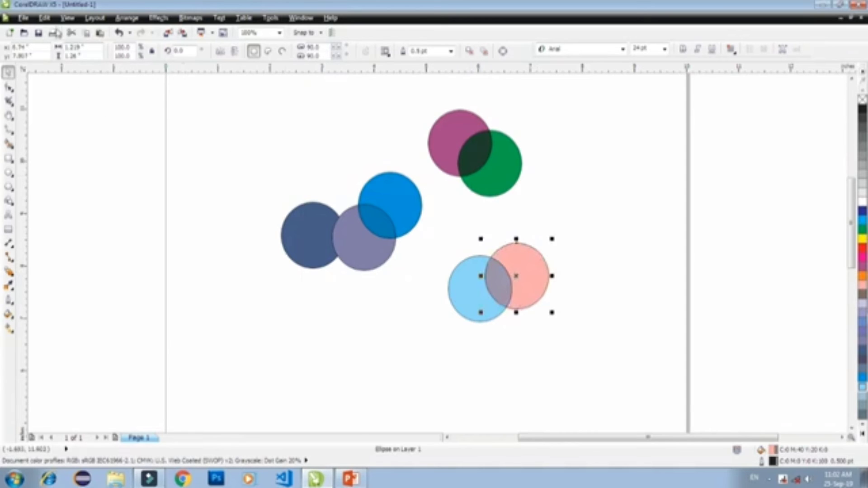
- Delete the six other overlapping circles and move the remaining dark blue circle toward the page's upper left
click(44, 18)
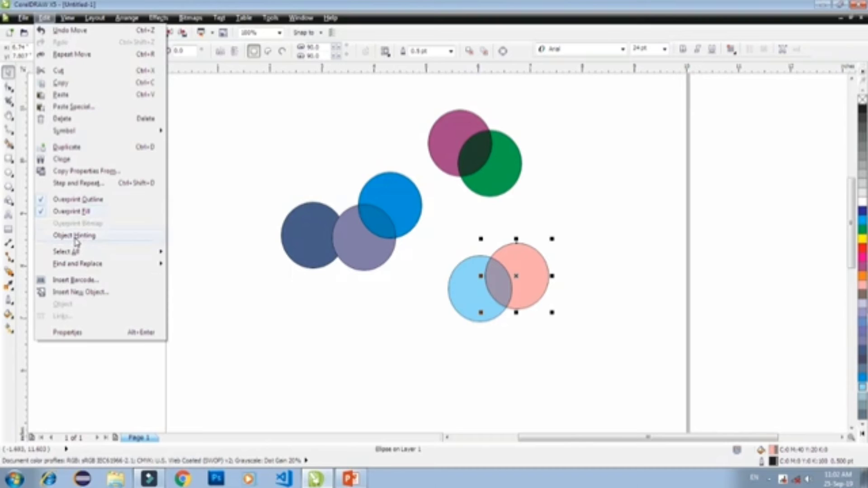
click(319, 127)
drag(281, 88, 594, 361)
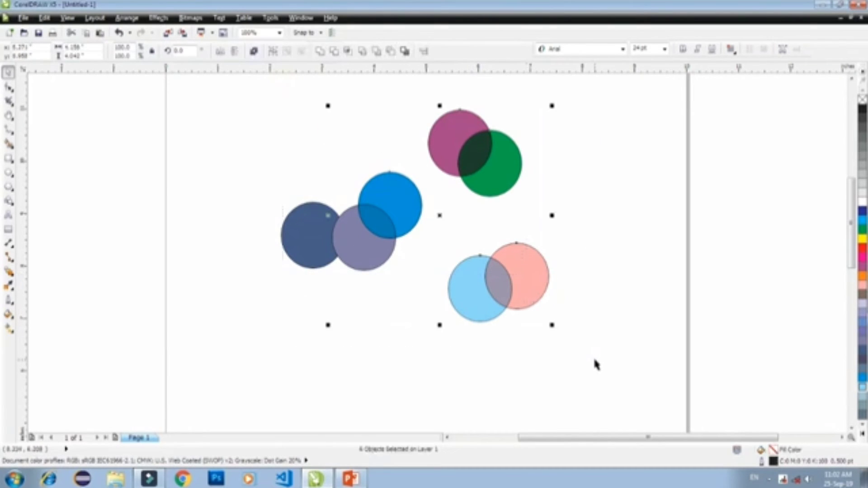
key(Delete)
drag(324, 248, 243, 204)
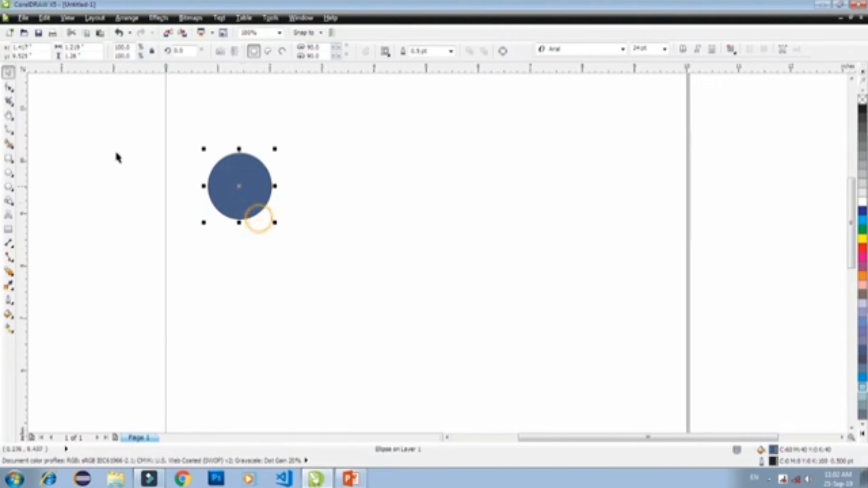
click(45, 18)
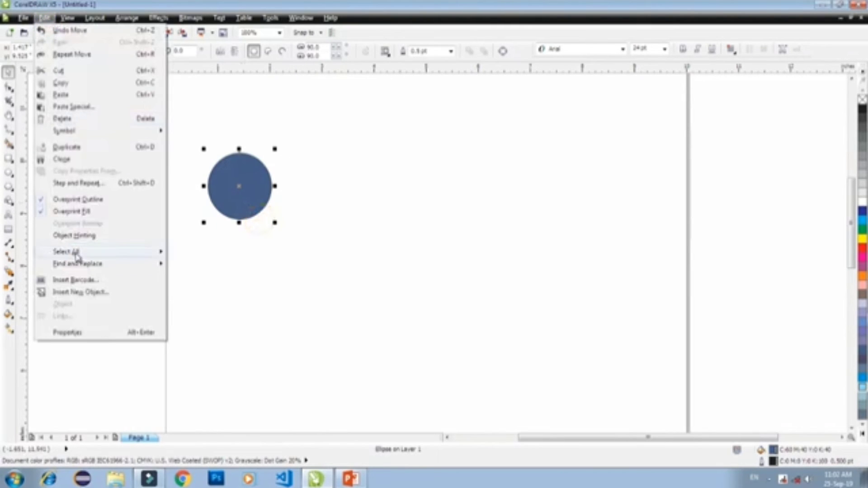
mouse_move(78, 258)
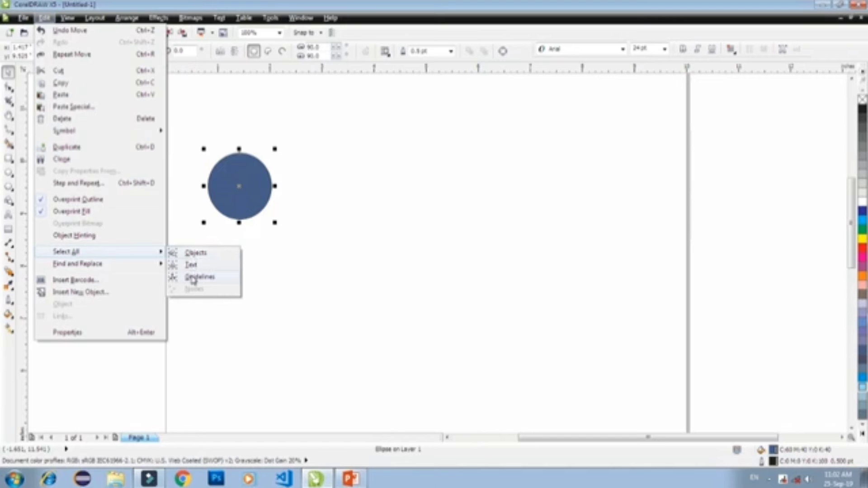
click(291, 264)
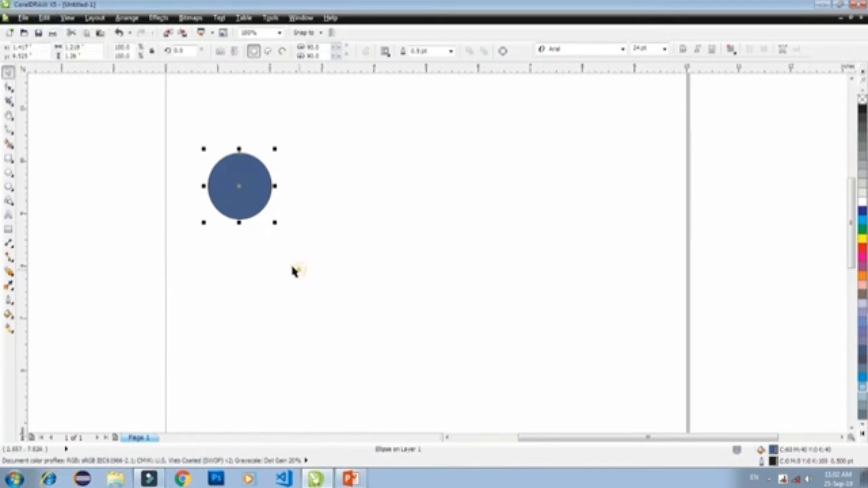
- Nudge the circle down and right, then add the text "Corel Draw" to its upper right and enlarge it to about 37 pt
mouse_move(247, 193)
mouse_down()
mouse_move(292, 174)
mouse_move(254, 199)
mouse_up()
click(8, 215)
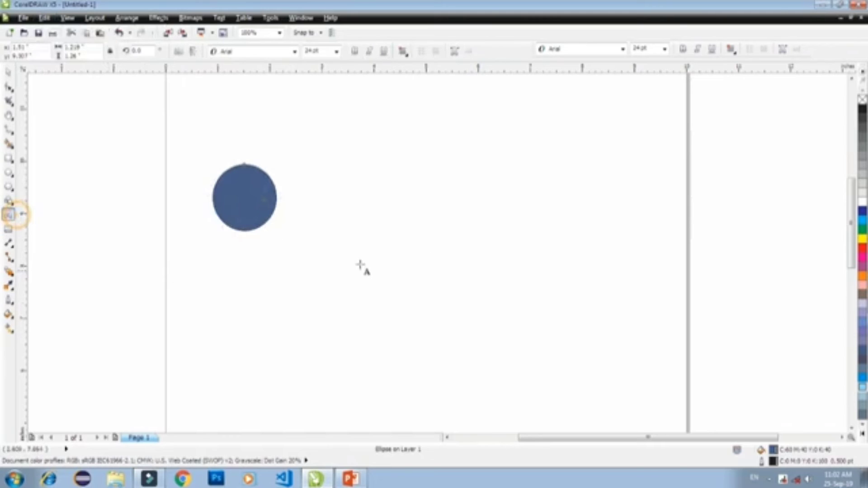
click(425, 148)
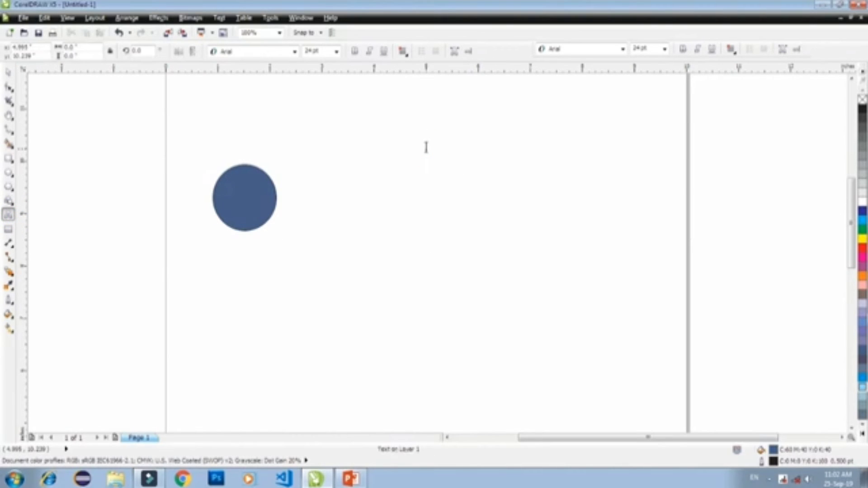
text(Col)
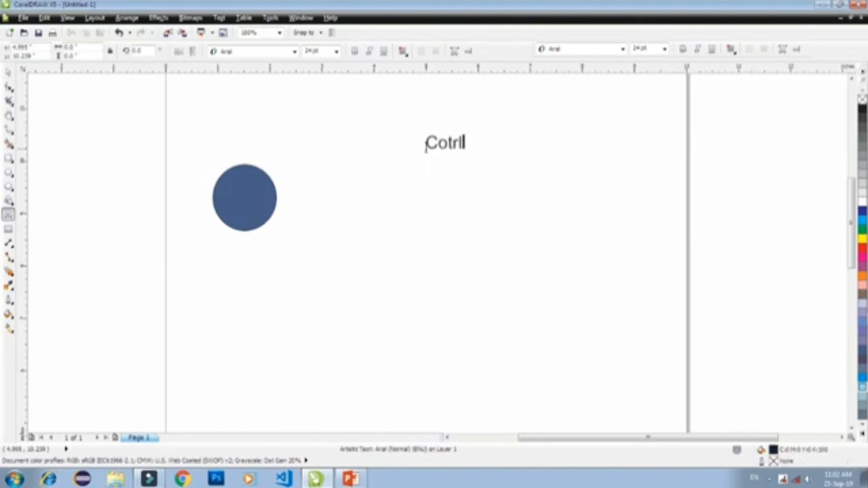
key(BackSpace)
key(BackSpace)
key(BackSpace)
key(BackSpace)
text(rel Draw)
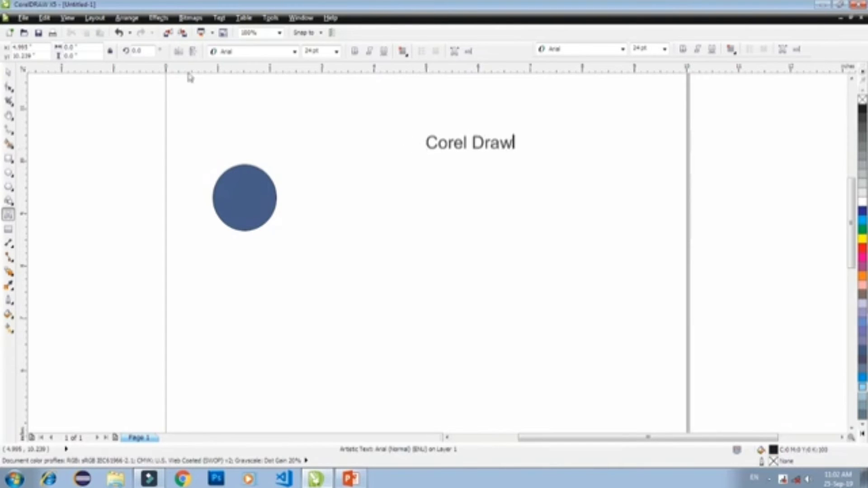
click(8, 72)
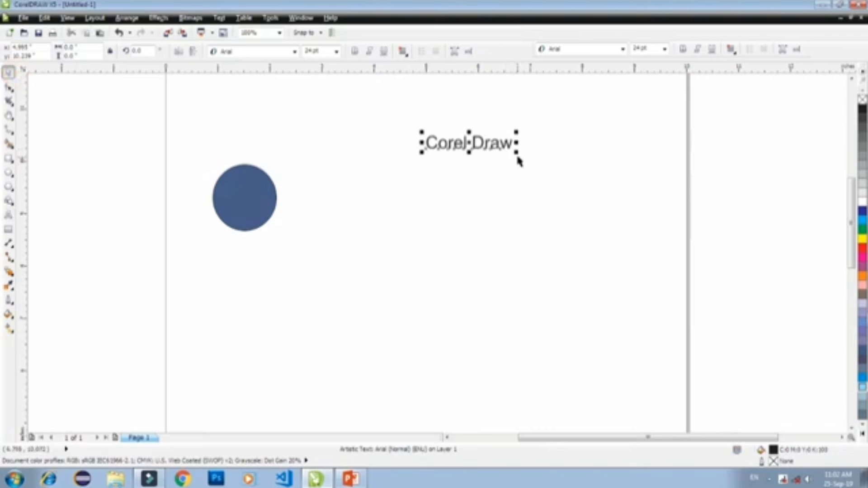
drag(516, 153, 565, 186)
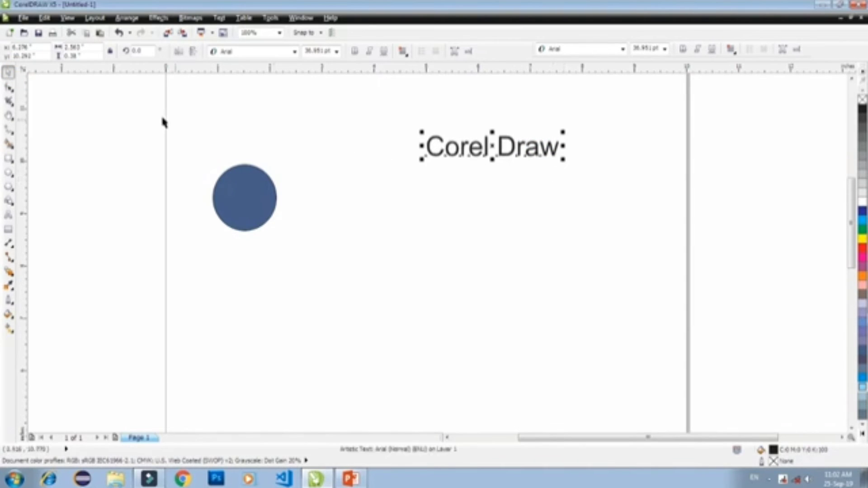
- Clone the "Corel Draw" text and place the clone to the original's lower right
click(45, 18)
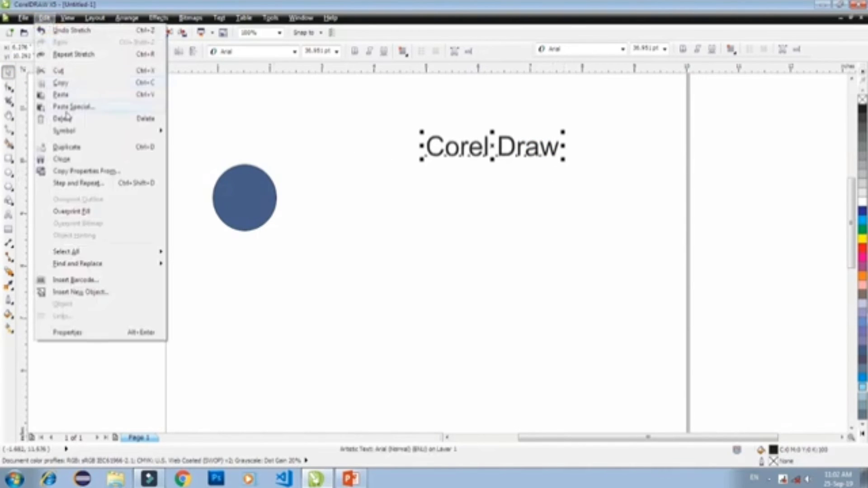
click(141, 159)
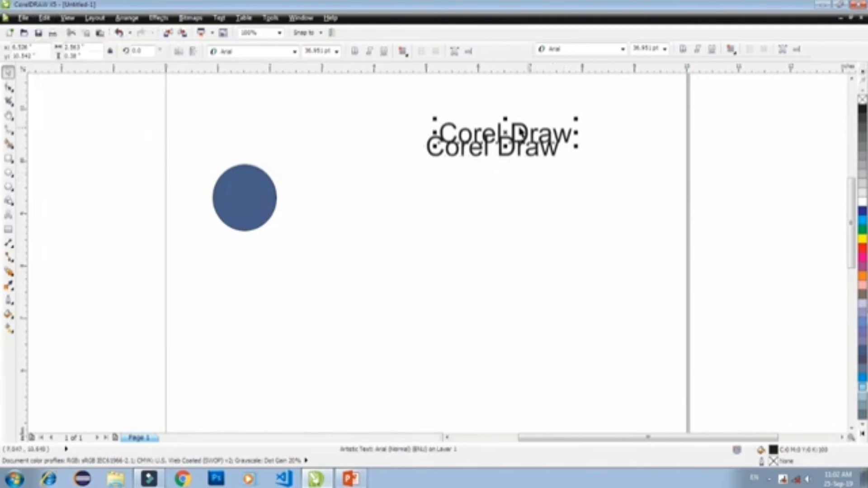
mouse_move(507, 134)
mouse_down()
mouse_move(570, 229)
mouse_move(599, 232)
mouse_up()
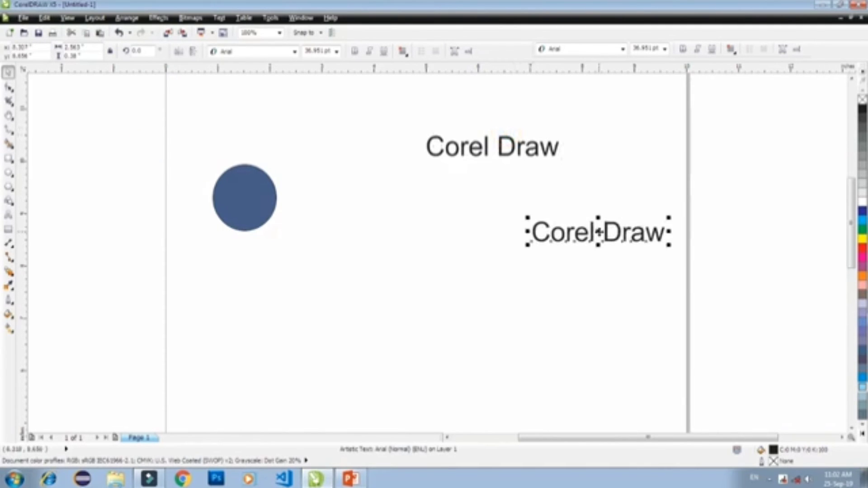
- Shift the circle up and right, and draw a magenta-filled rectangle about 1.65 by 1.5 in to its lower right
mouse_move(254, 214)
mouse_down()
mouse_move(279, 200)
mouse_move(311, 200)
mouse_up()
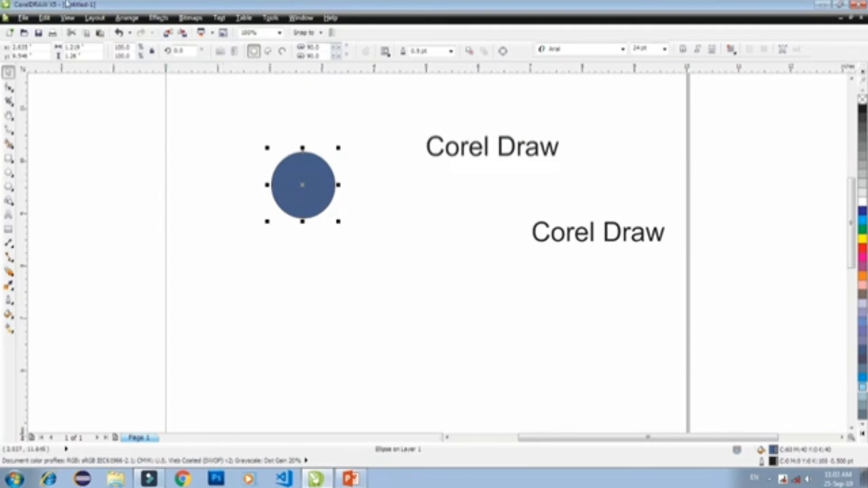
click(9, 159)
drag(353, 254, 440, 333)
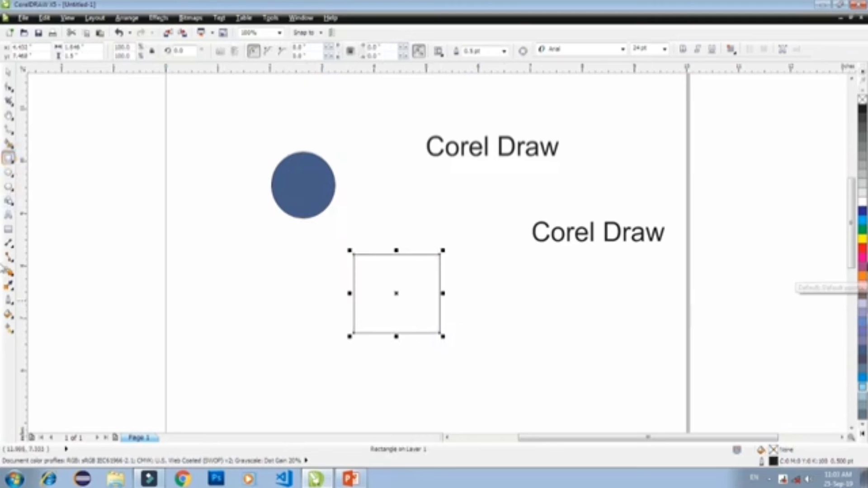
click(863, 257)
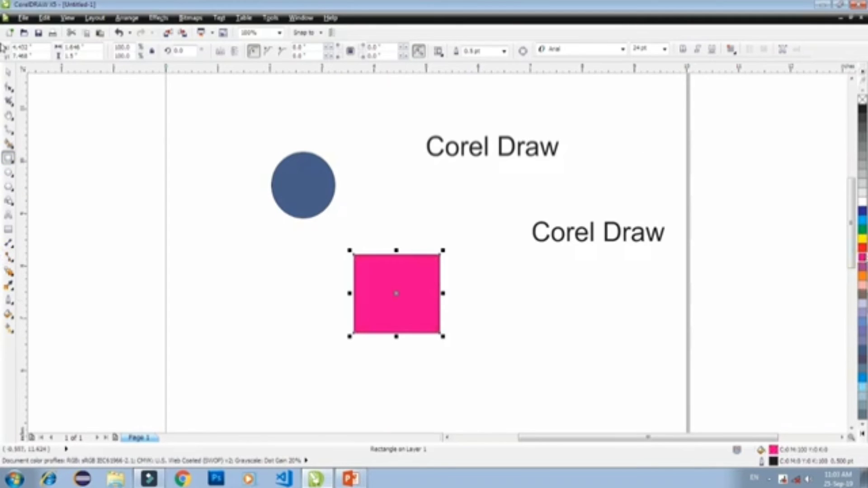
- Select all objects on the page with Select All Objects and delete them
click(44, 18)
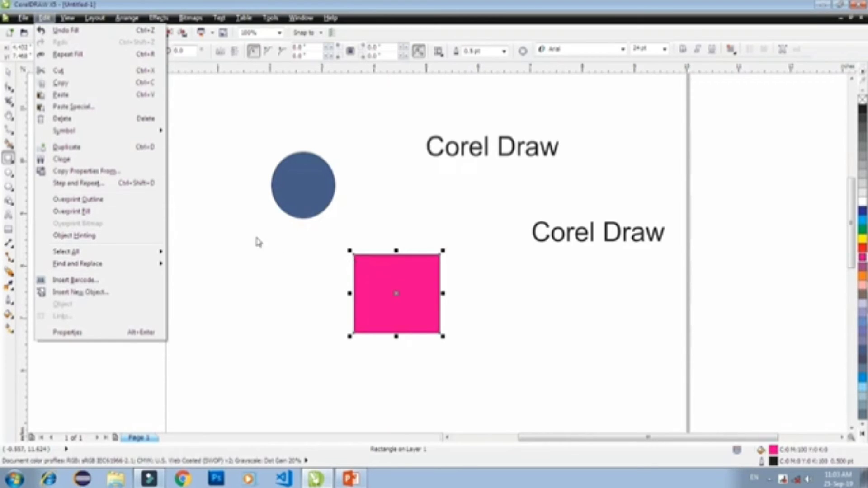
mouse_move(84, 253)
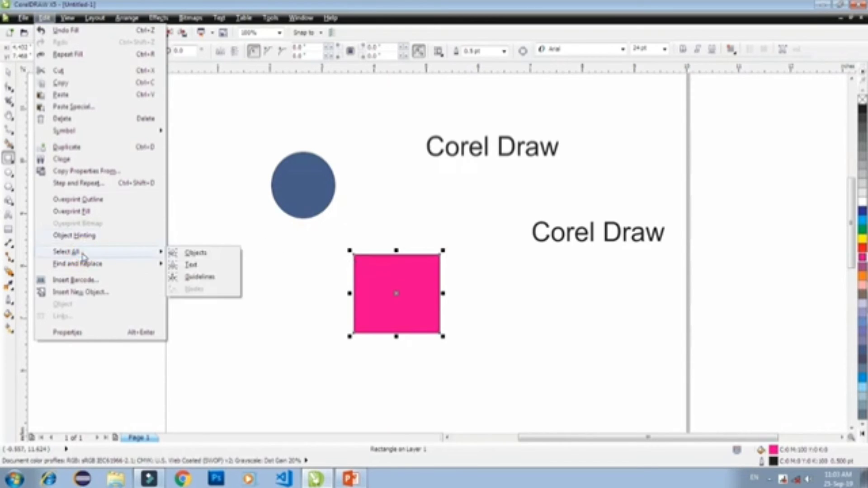
click(202, 256)
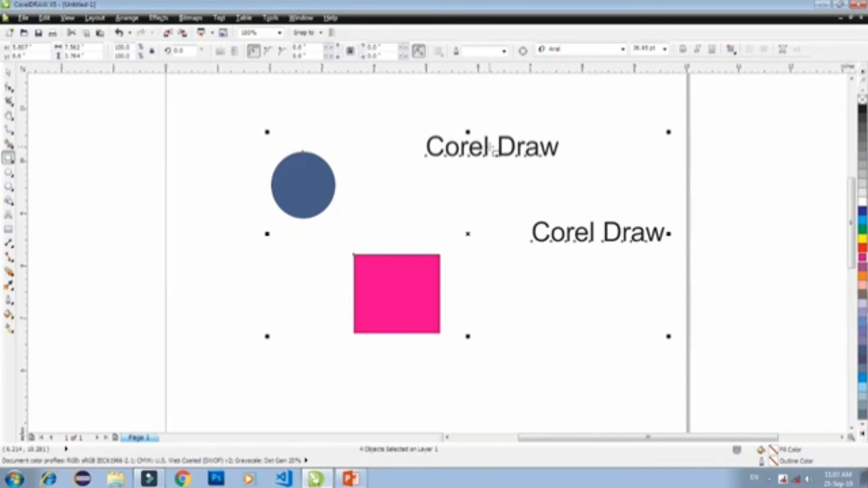
key(Delete)
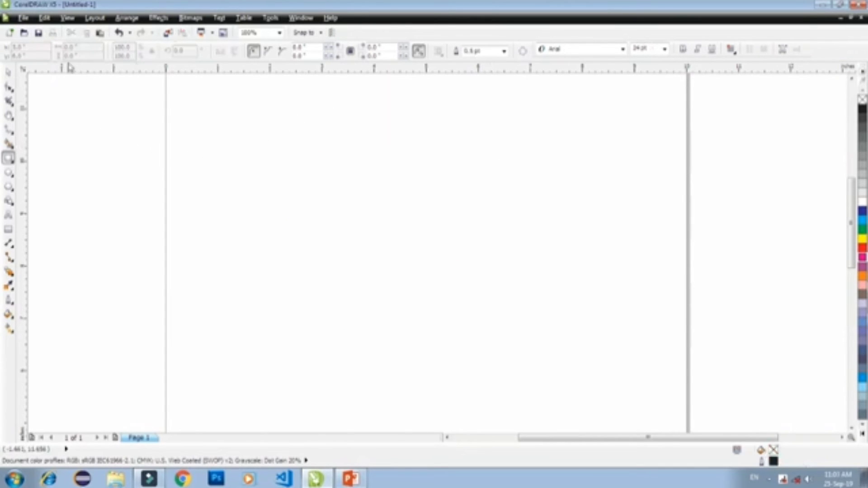
- Undo the deletion of all objects
click(45, 18)
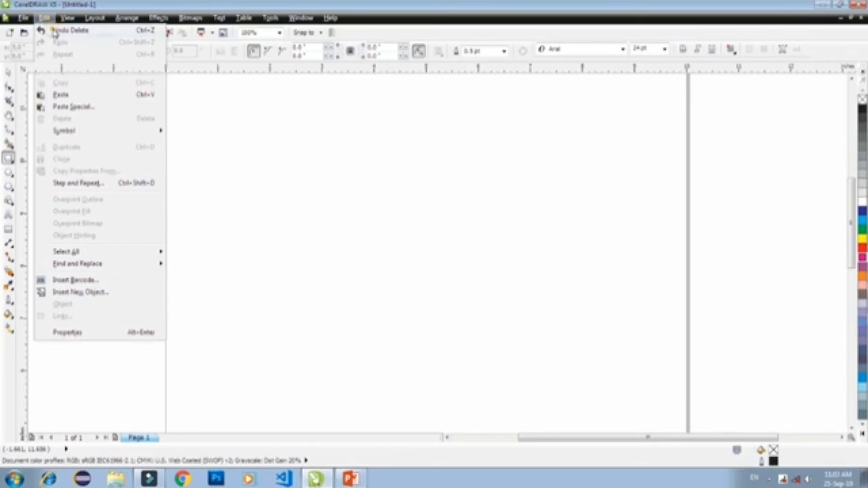
click(51, 29)
click(257, 228)
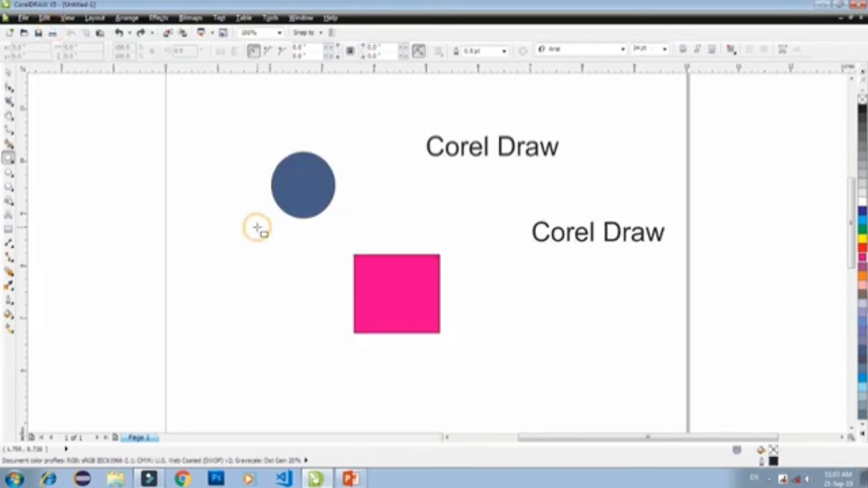
- Select only the text objects with Select All Text, move them together to the right, and deselect
click(45, 18)
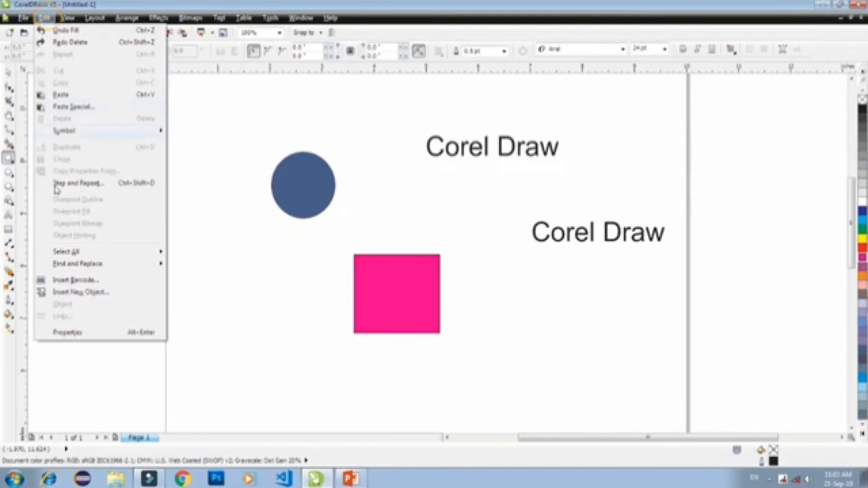
mouse_move(71, 256)
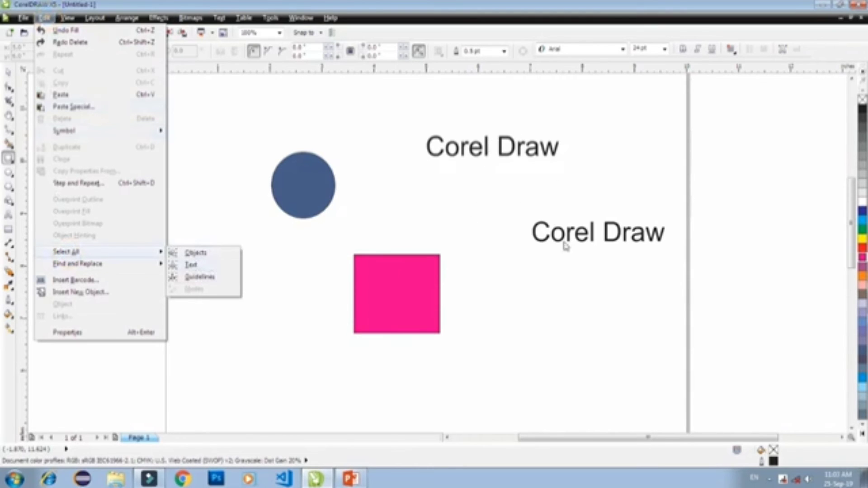
click(194, 267)
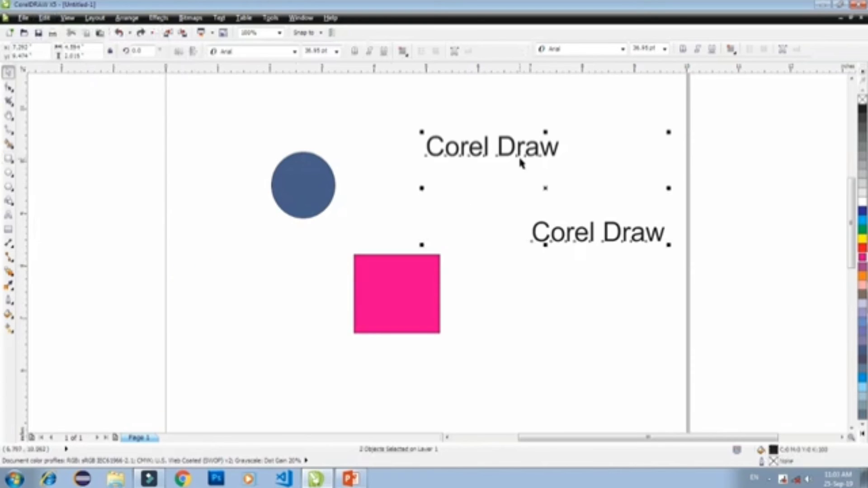
drag(520, 152, 621, 147)
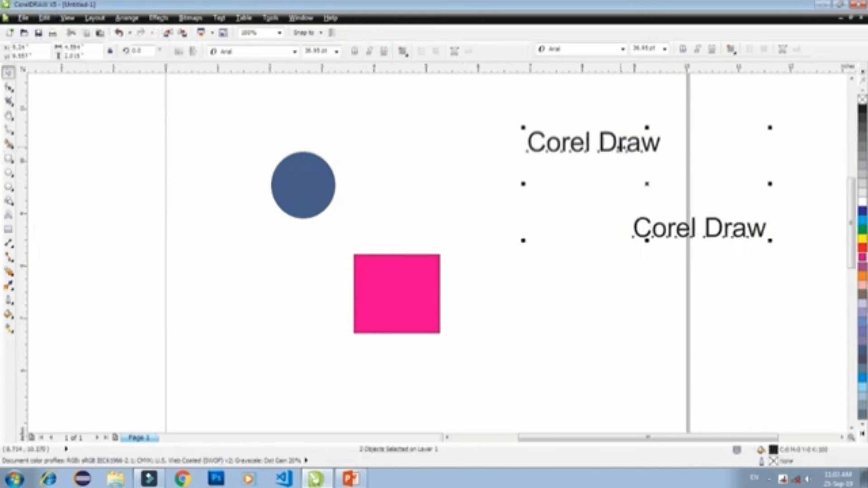
click(392, 205)
- Move the circle up and right, and place the magenta rectangle directly to its right
click(44, 18)
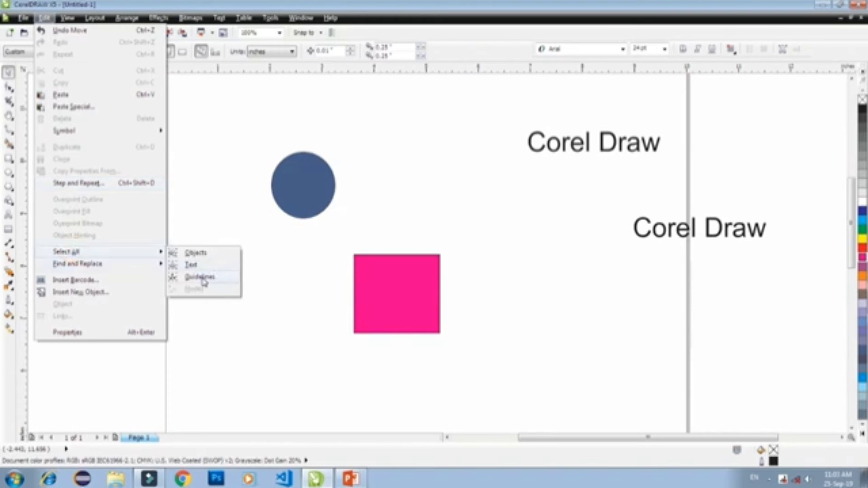
click(207, 193)
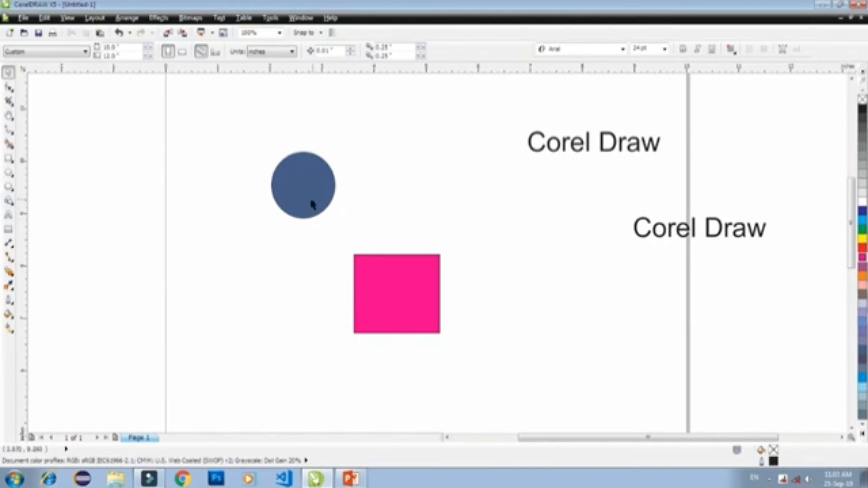
drag(309, 197, 360, 185)
drag(393, 302, 448, 188)
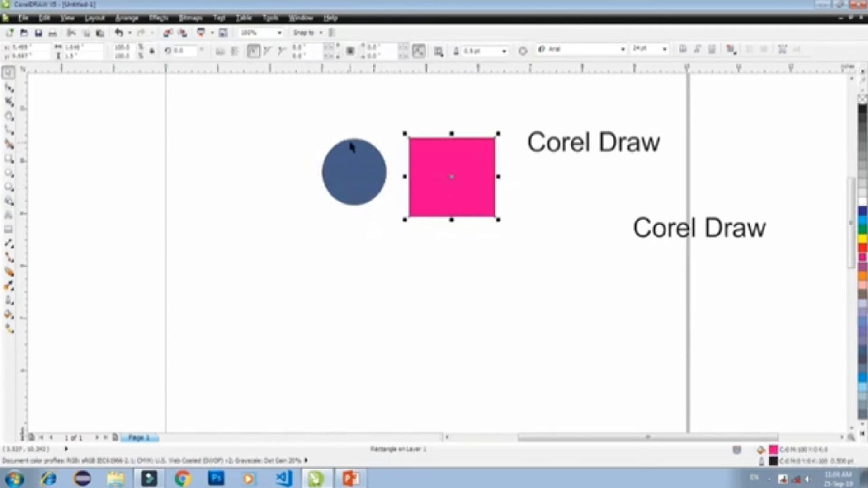
- Add a horizontal guideline along the circle's top edge and move the rectangle to the circle's left with its top on the guideline
drag(436, 150, 436, 220)
drag(432, 70, 431, 138)
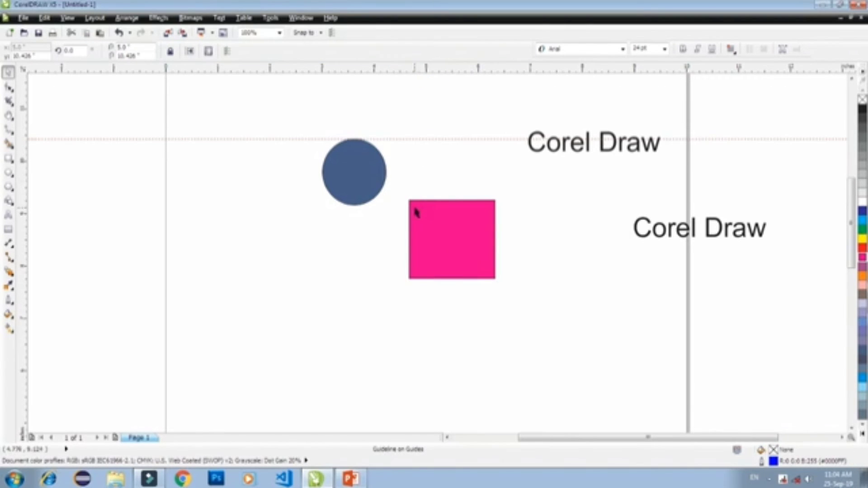
drag(429, 228, 214, 162)
- Add three more horizontal guidelines below the shapes, the lower two at about 7.72 and 7.01 in
click(378, 291)
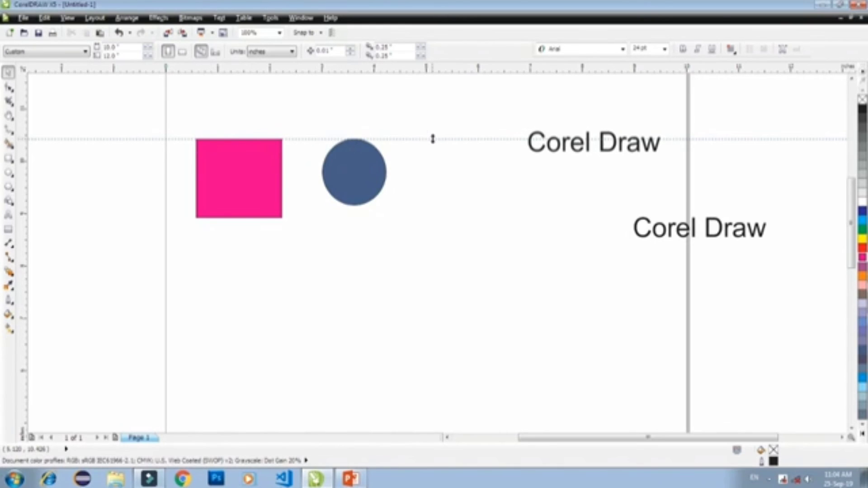
drag(372, 68, 380, 281)
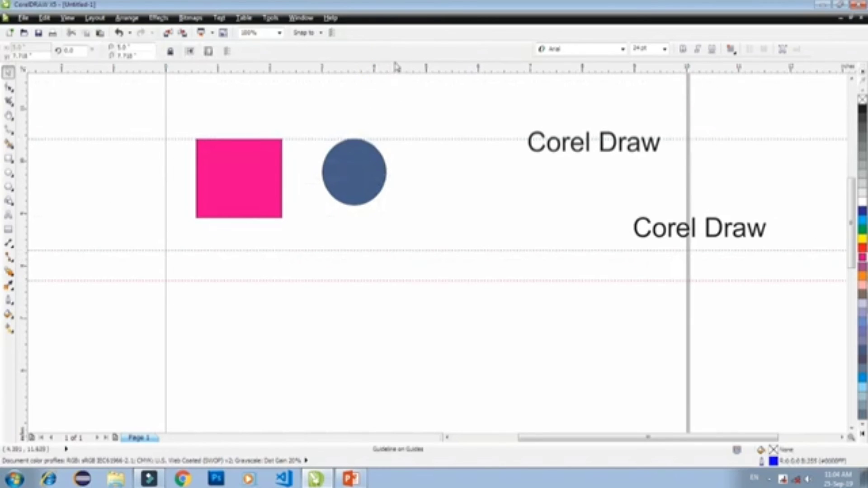
drag(395, 70, 379, 318)
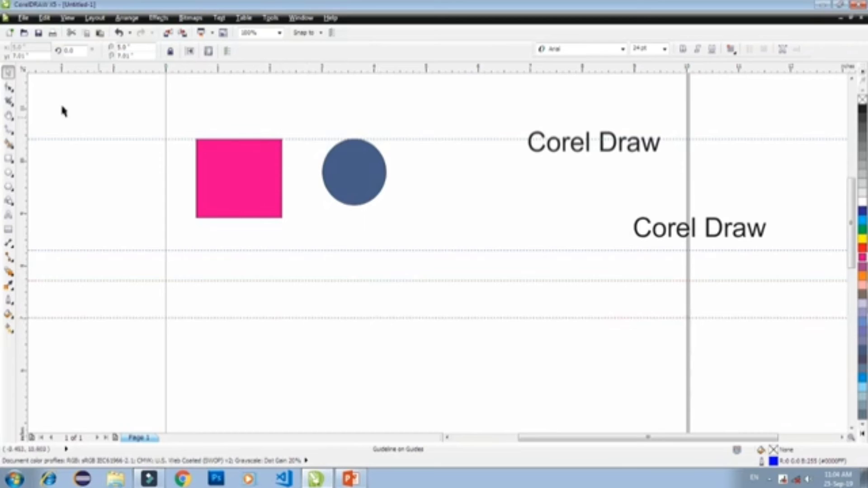
- Select all guidelines with Select All Guidelines and delete them
click(44, 17)
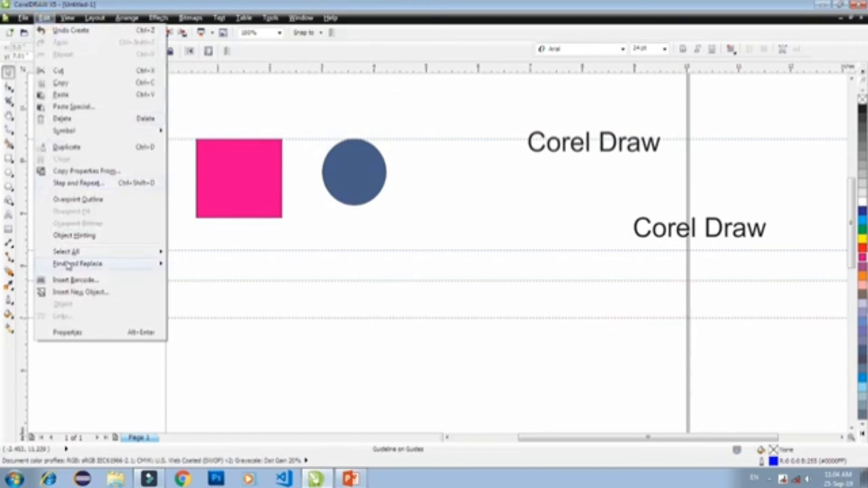
mouse_move(111, 253)
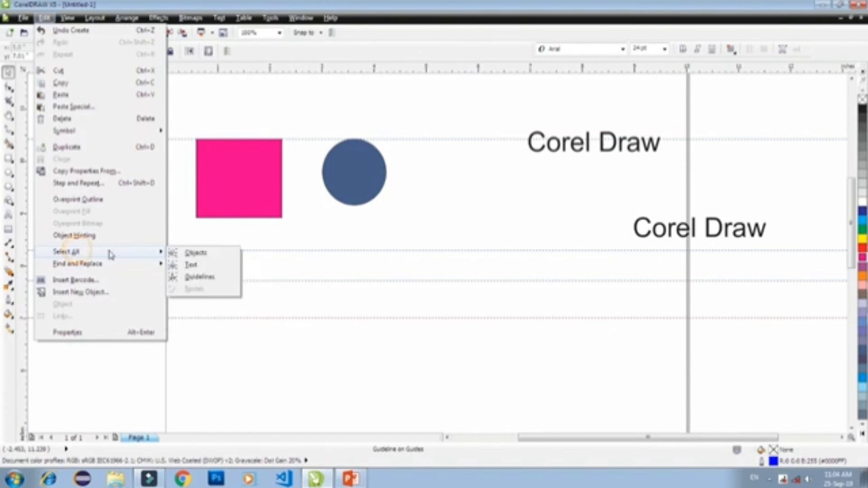
click(199, 277)
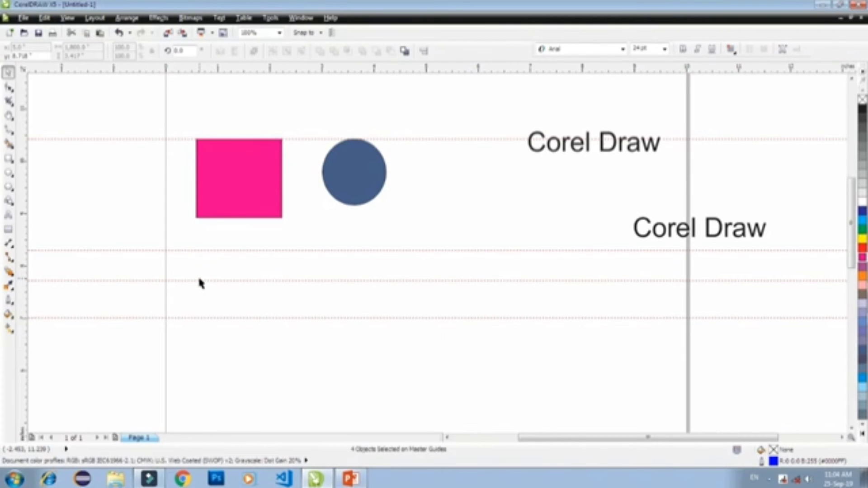
key(Delete)
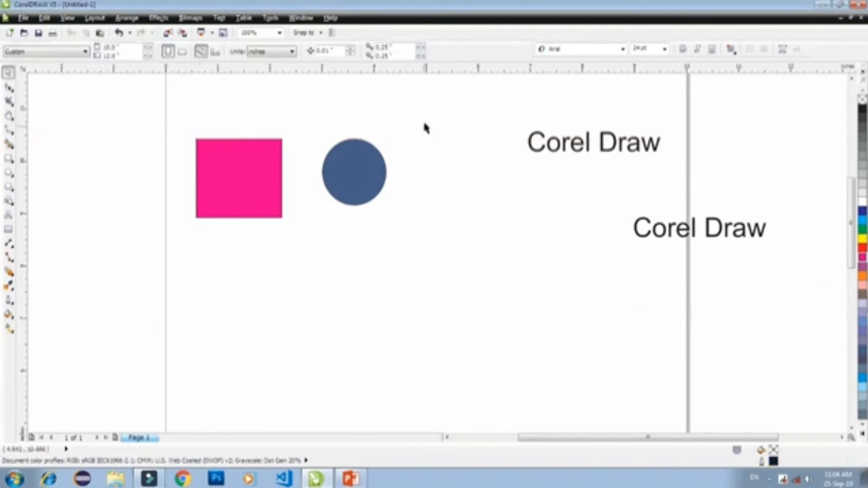
- Search the document's text for "Draw" with Find Text, step through the matches, and close the search
click(45, 18)
mouse_move(70, 259)
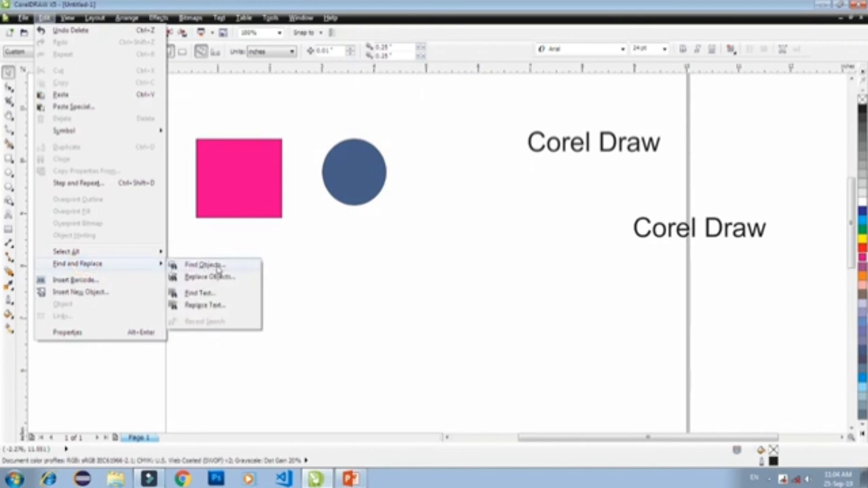
click(199, 293)
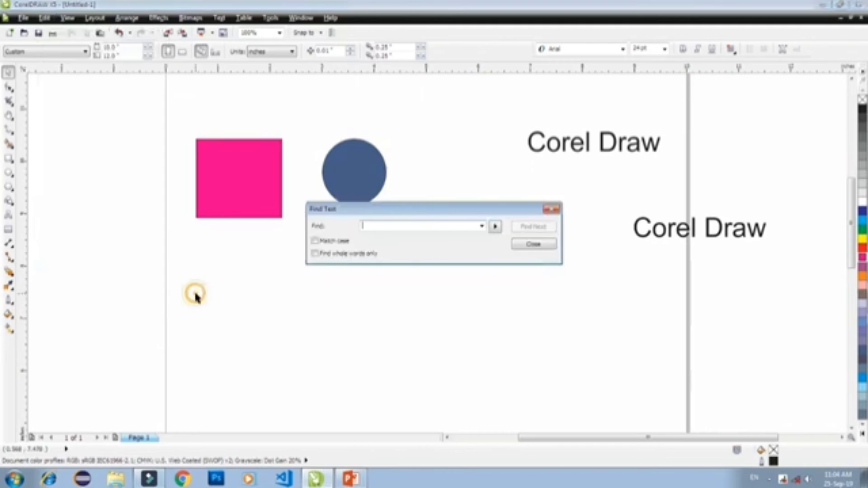
click(380, 224)
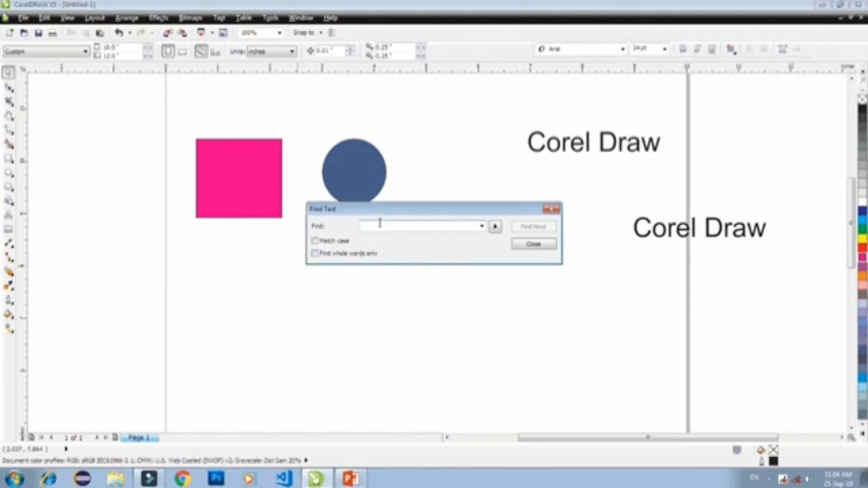
text(Dra)
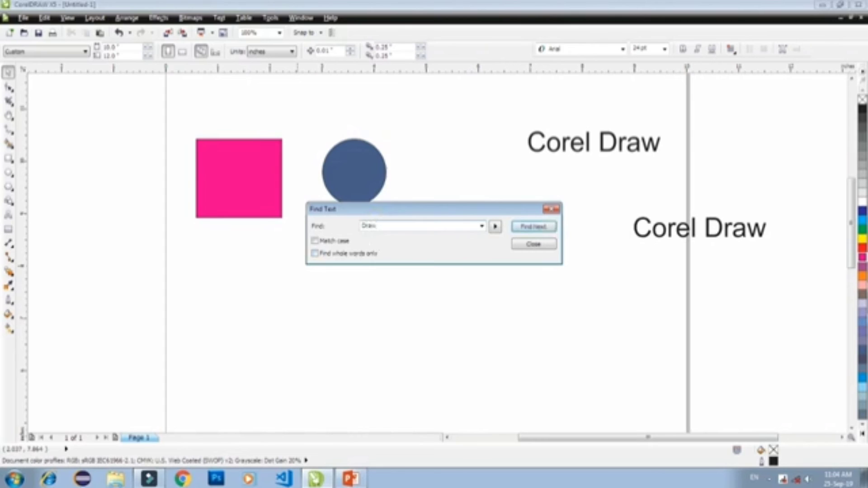
text(w)
click(525, 229)
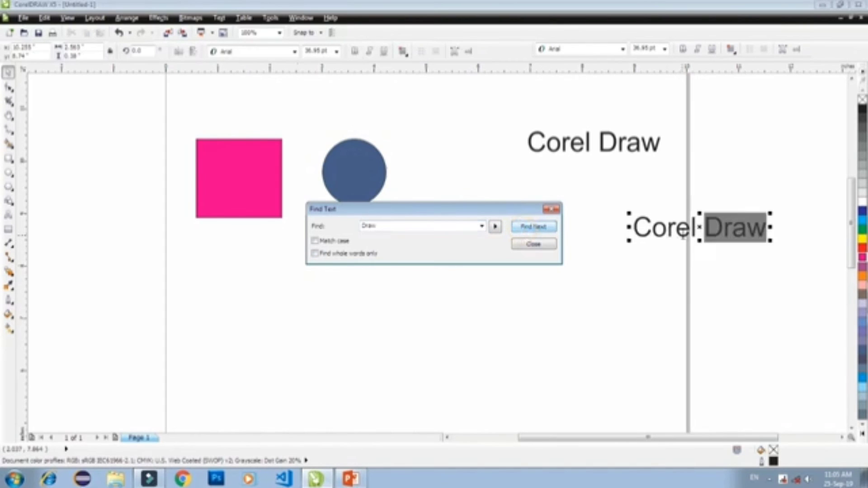
click(533, 226)
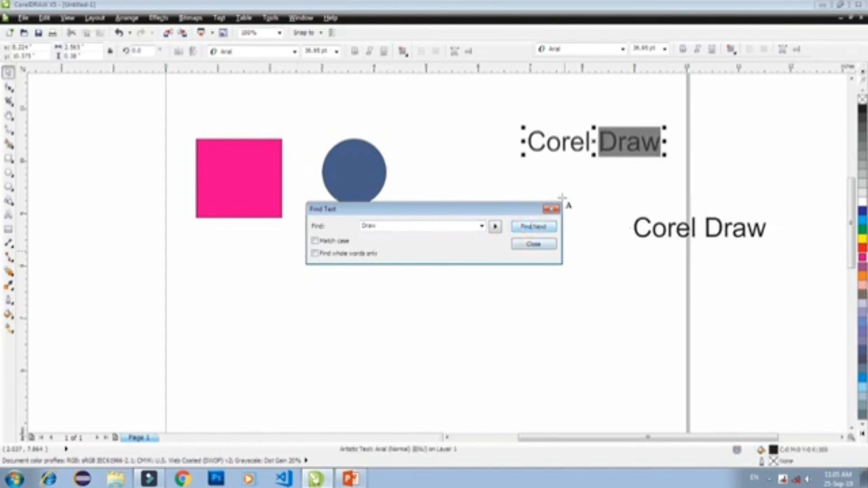
click(543, 226)
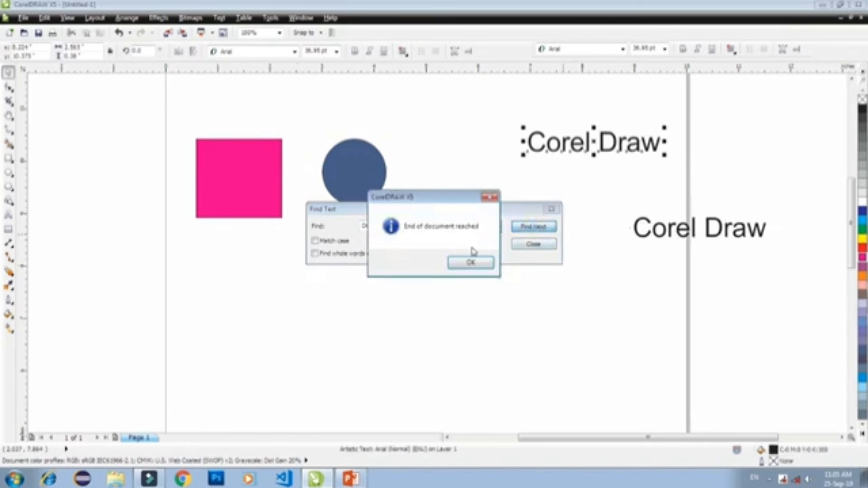
click(489, 197)
click(528, 246)
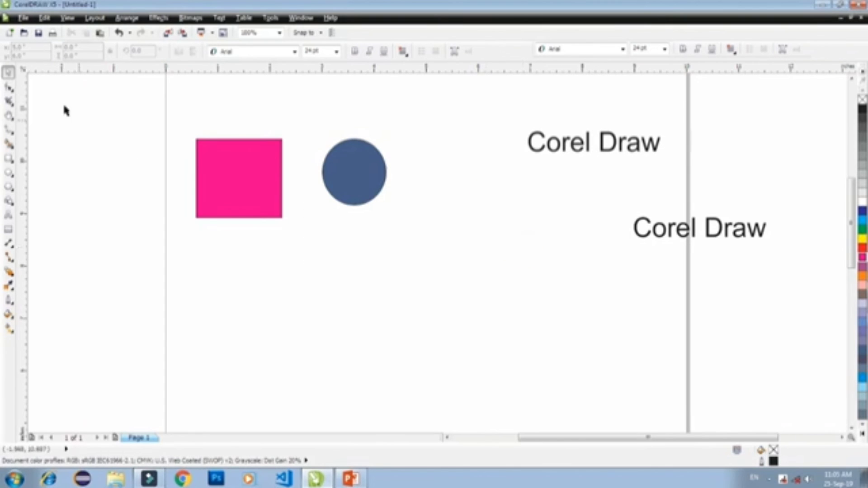
- Set up a new barcode in EAN-8 format with the digits 5645465 and try to continue with a four-digit add-on
click(44, 18)
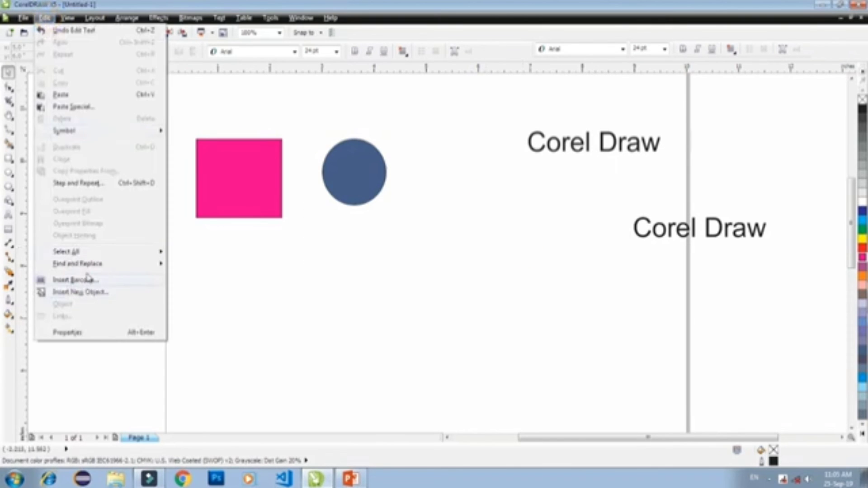
mouse_move(90, 270)
click(75, 280)
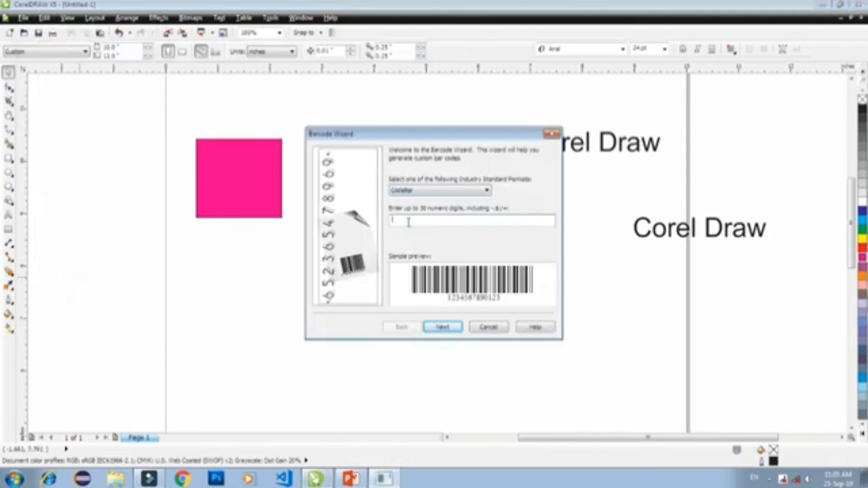
click(412, 193)
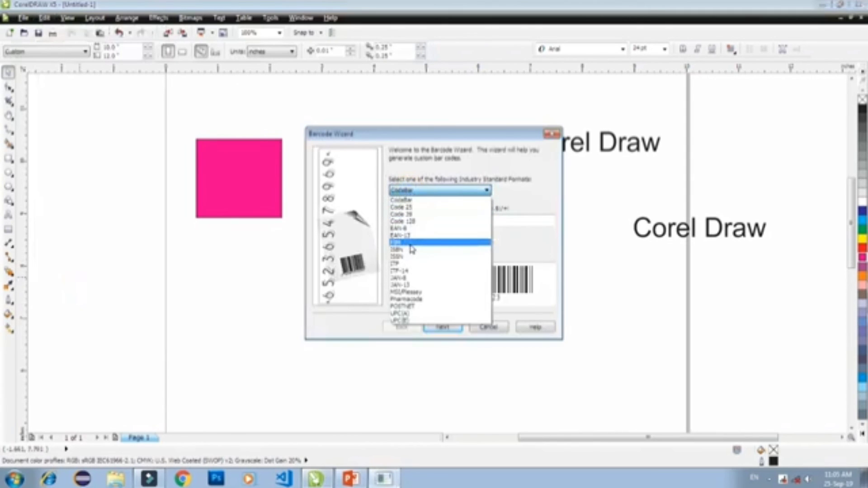
click(404, 228)
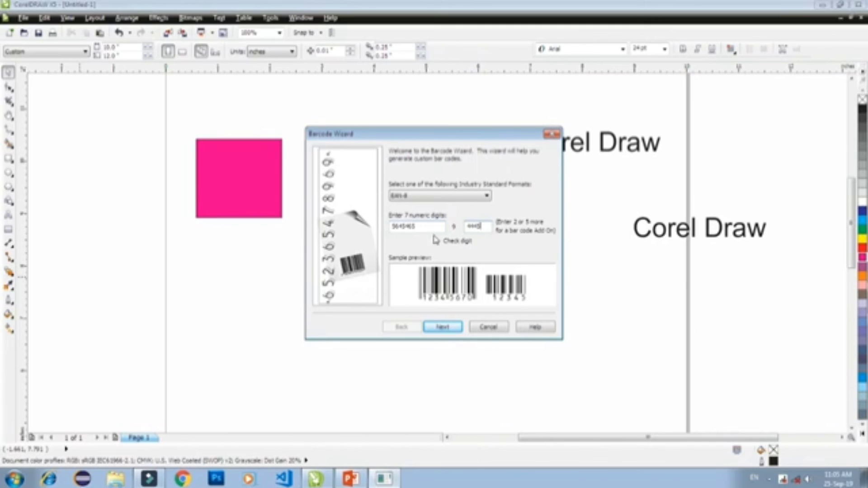
click(448, 328)
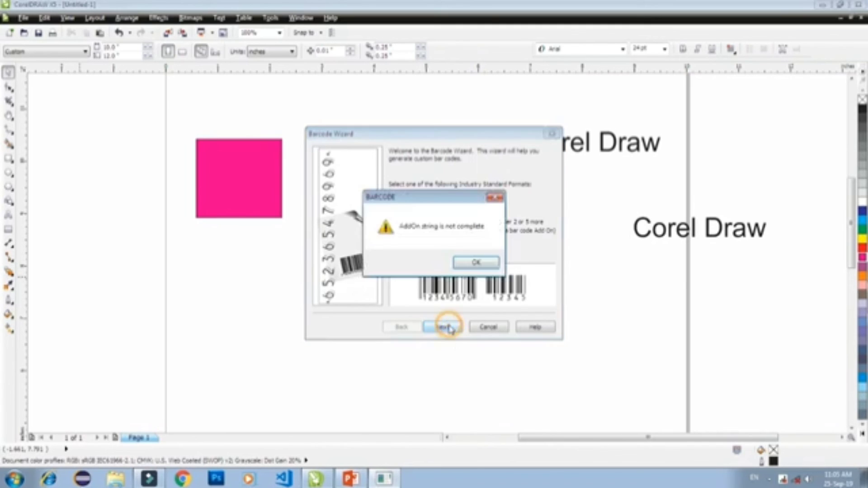
click(473, 263)
click(448, 328)
click(475, 263)
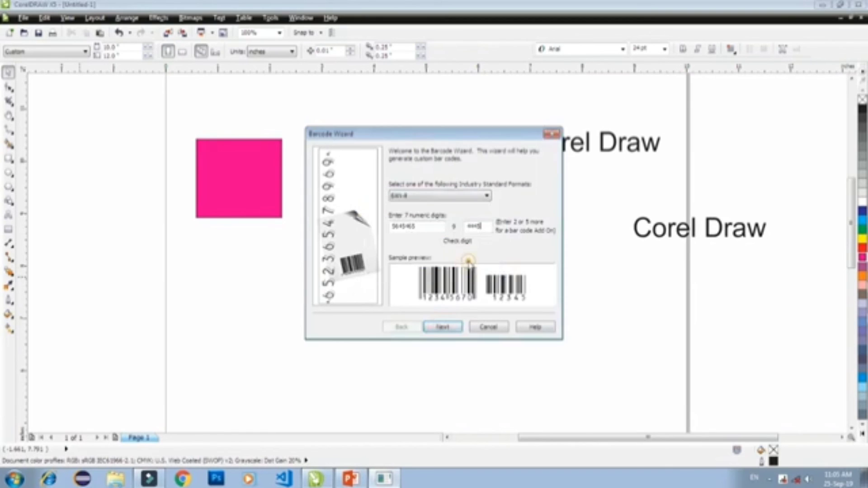
- Complete the barcode's add-on code to five digits and insert the barcode on the page
click(483, 228)
click(443, 327)
click(443, 327)
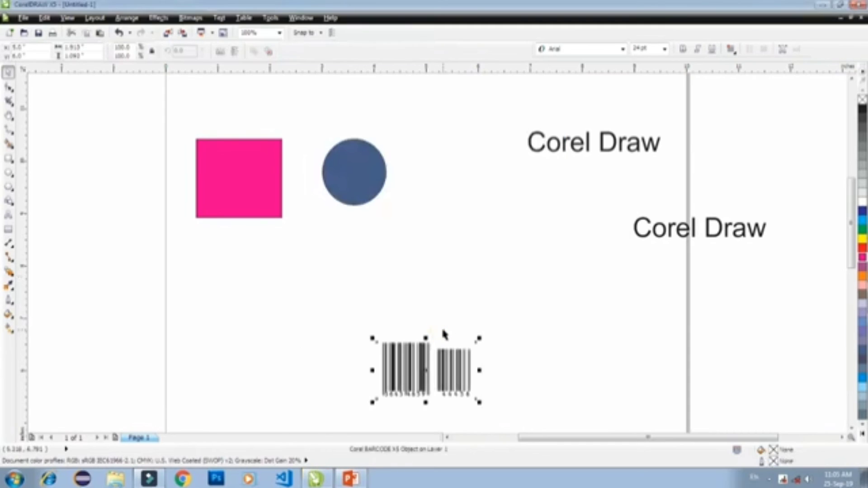
- Reduce the barcode's height to about 0.755 in and move it just below and to the right of the circle
drag(398, 379, 413, 271)
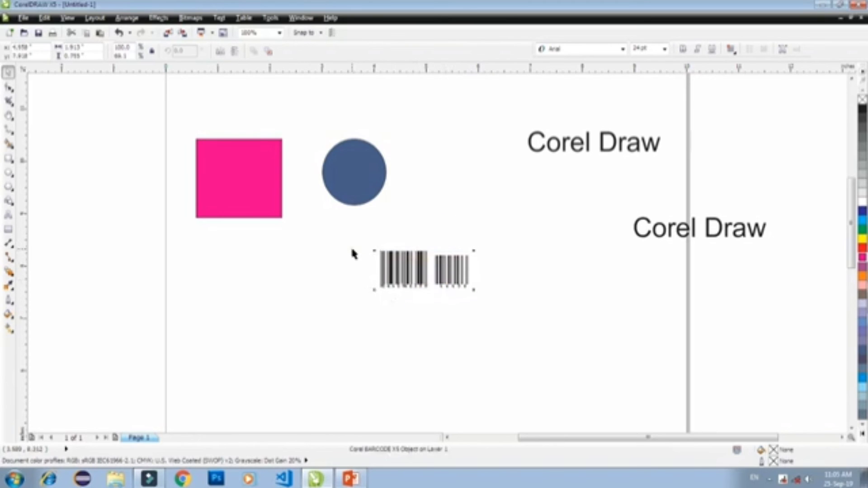
drag(339, 230, 500, 316)
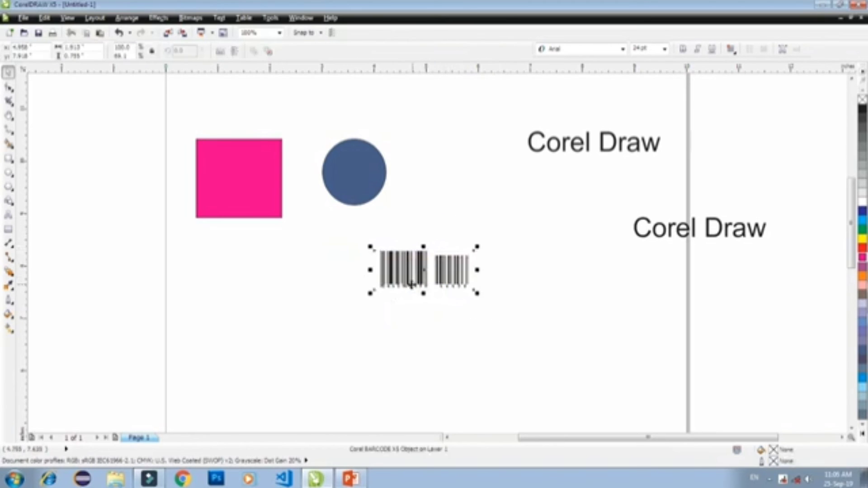
drag(403, 275, 369, 276)
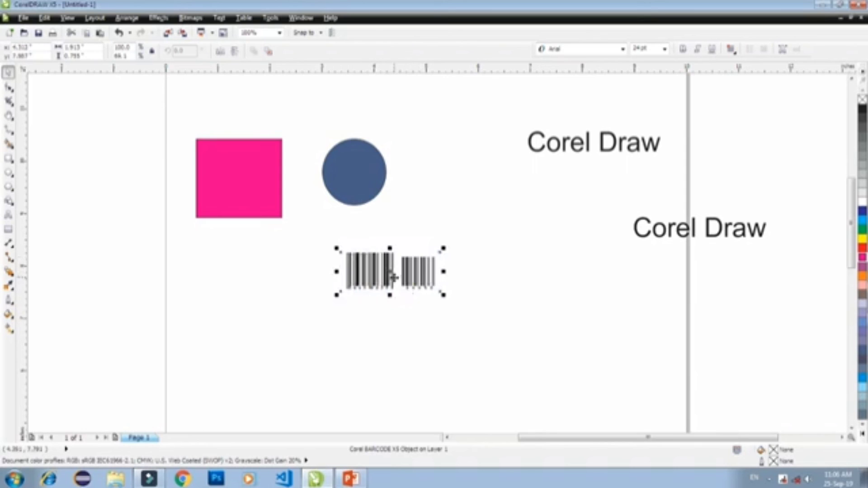
click(45, 18)
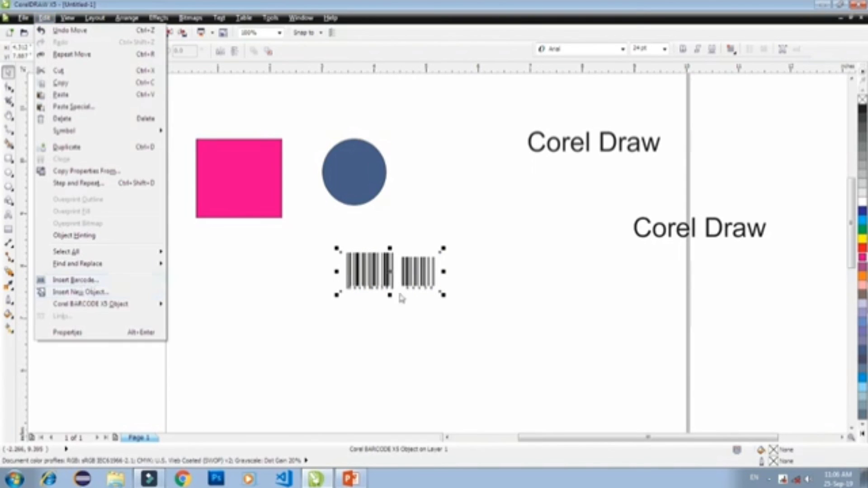
click(380, 284)
drag(369, 275, 417, 251)
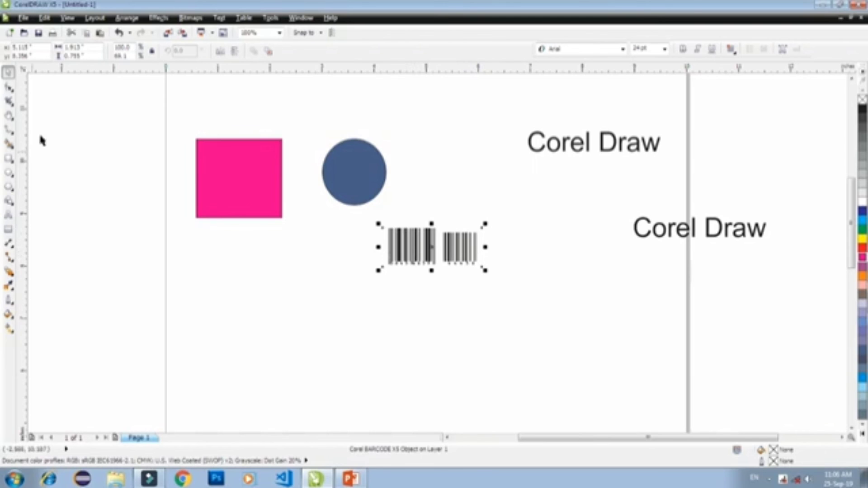
- Insert a new Microsoft Excel Worksheet object into the drawing
click(45, 18)
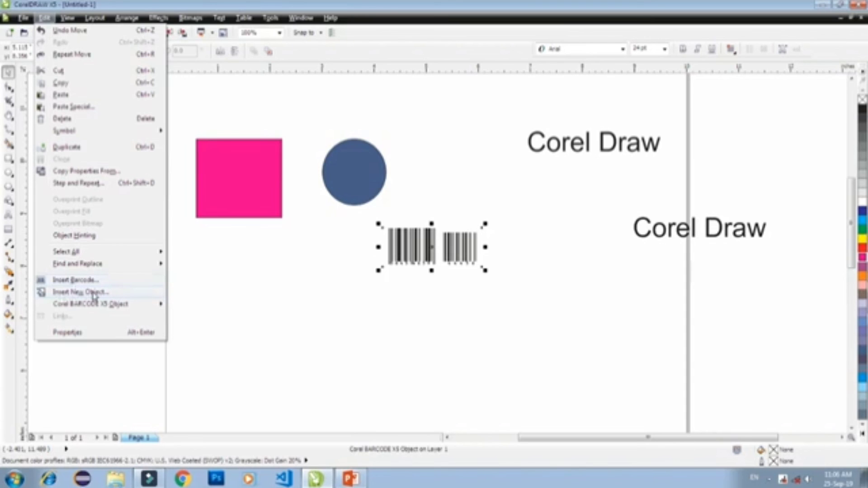
mouse_move(105, 305)
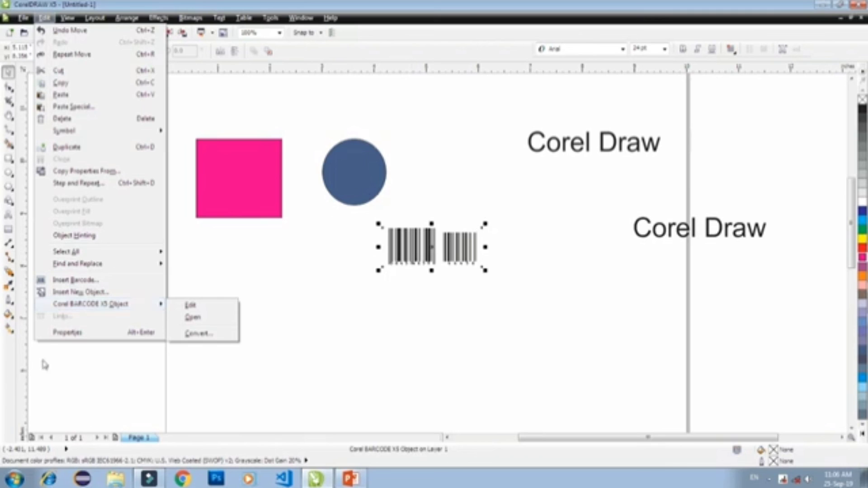
click(100, 293)
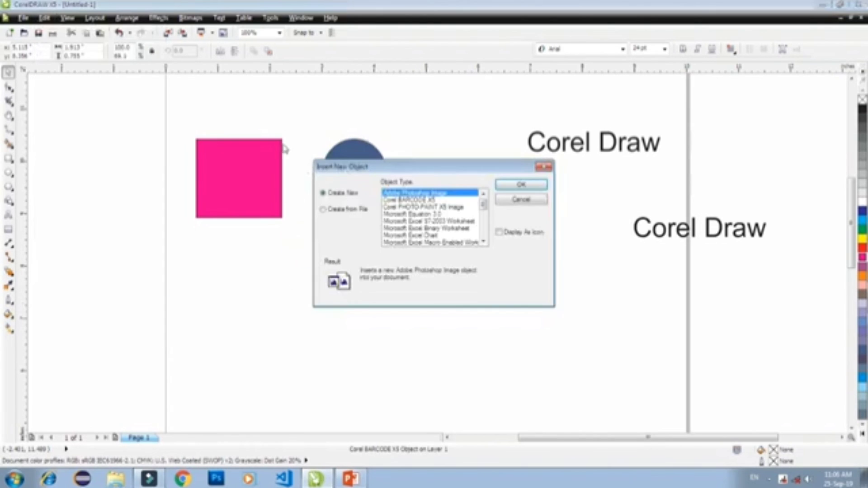
click(484, 242)
click(483, 242)
click(483, 242)
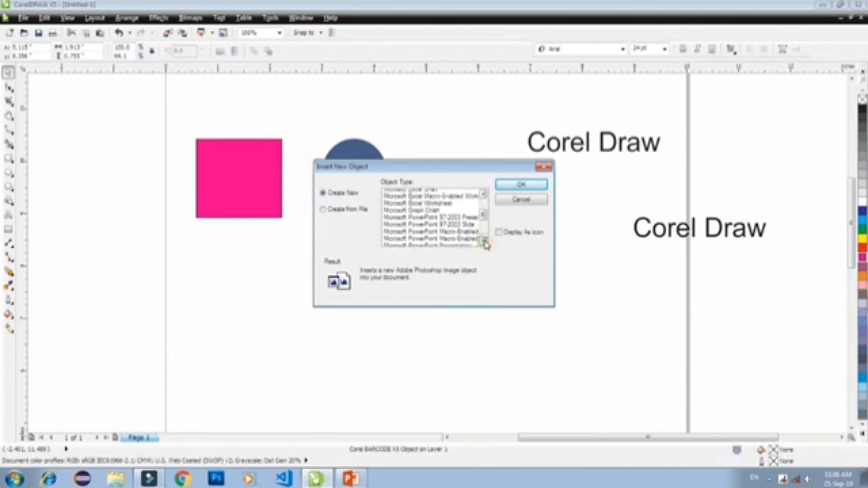
click(484, 242)
click(483, 242)
click(483, 242)
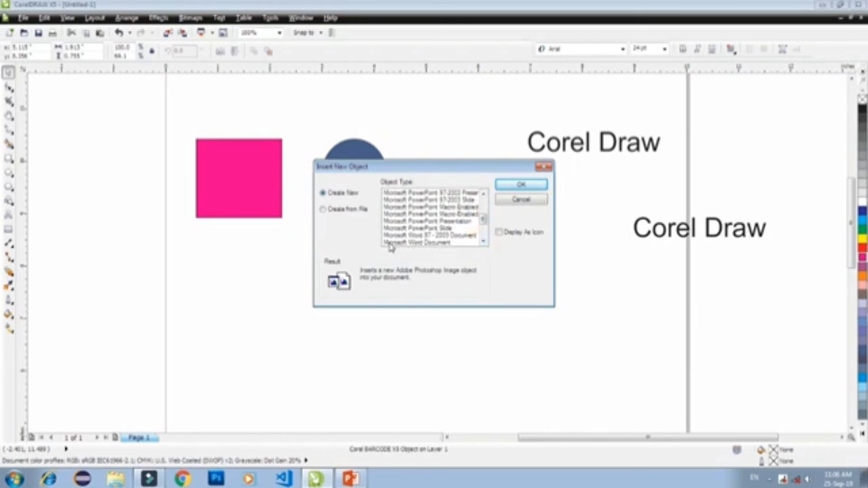
click(432, 244)
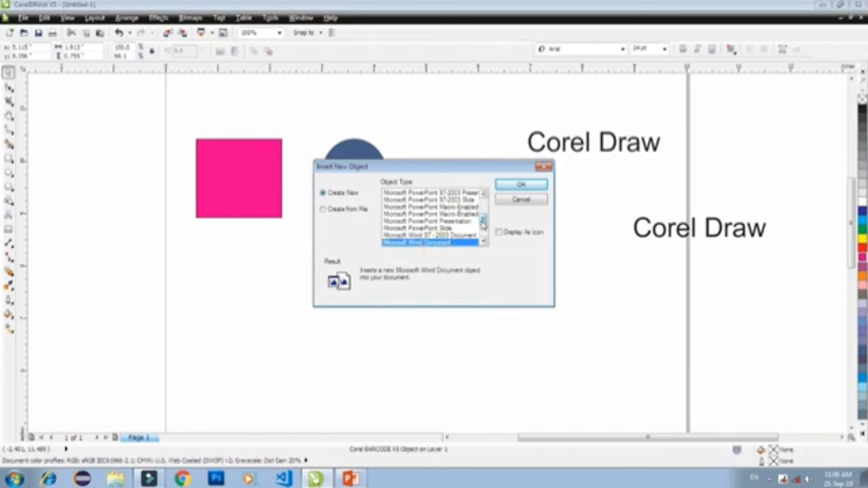
scroll(483, 222, up, 2)
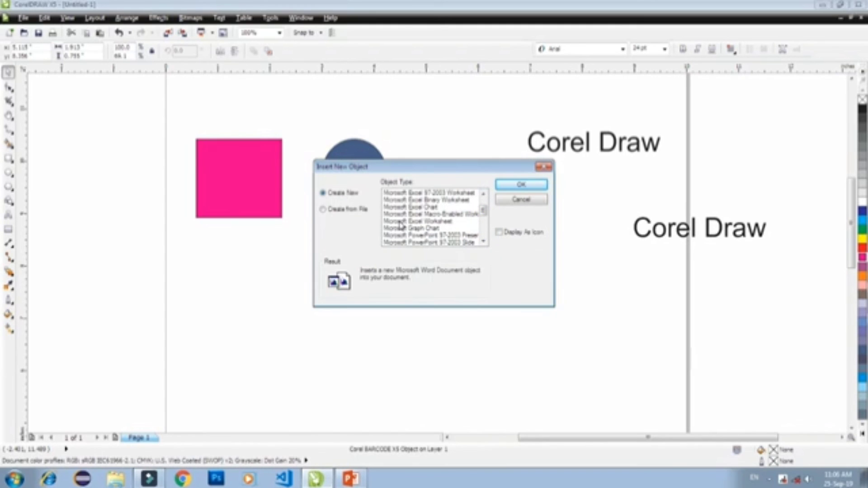
click(441, 221)
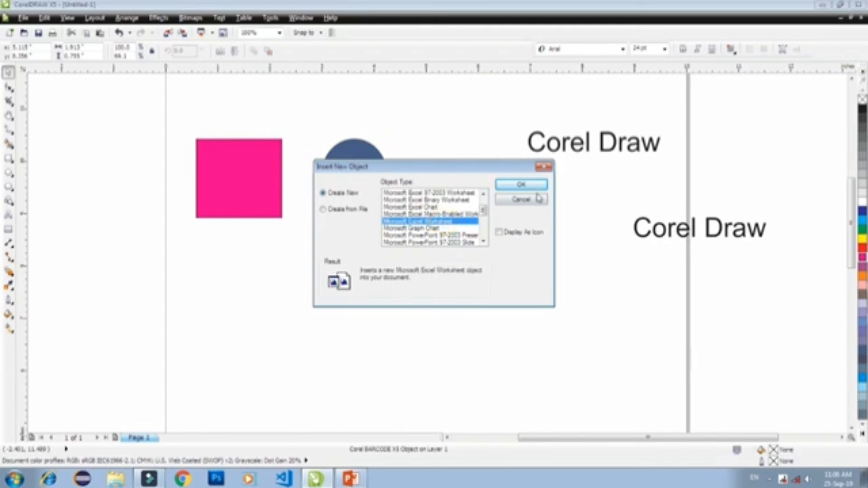
click(520, 185)
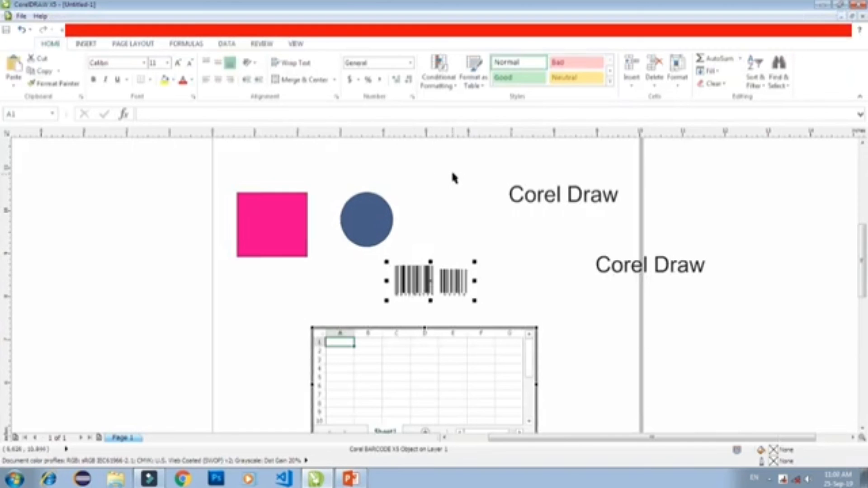
- Select cell D2 in the embedded worksheet and move the worksheet frame up and left over the magenta rectangle
click(433, 351)
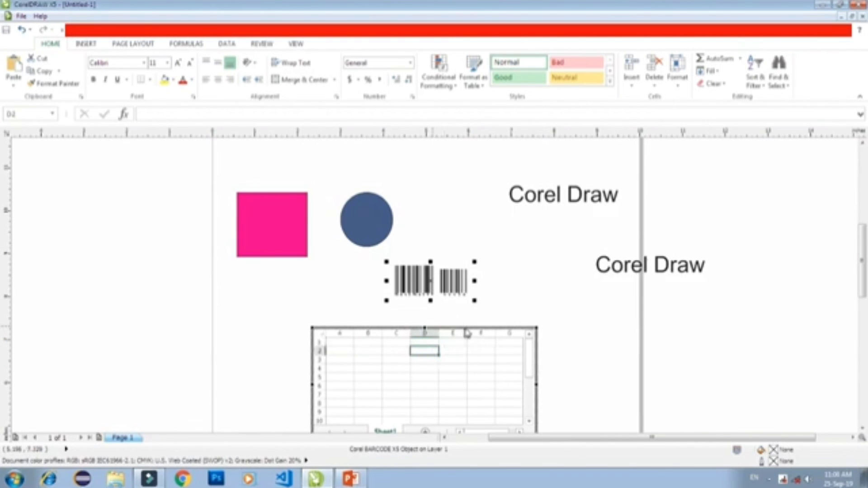
drag(468, 333, 255, 161)
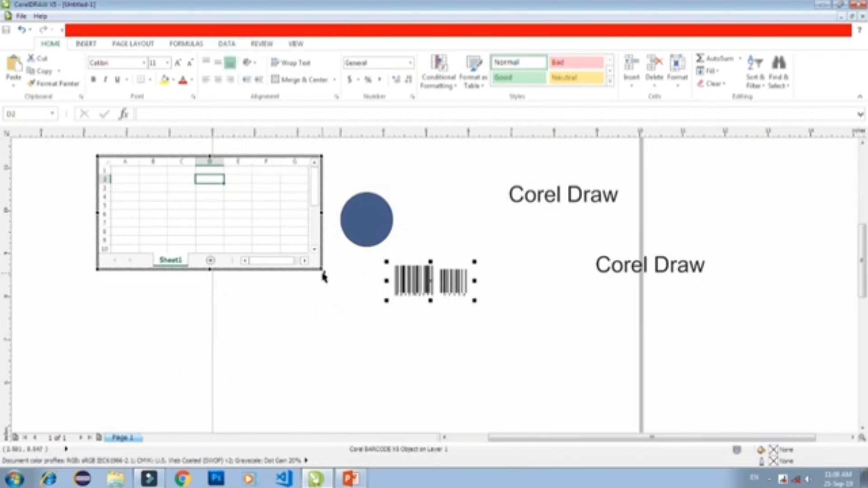
- Enlarge the embedded worksheet frame to span columns A to O and rows 1 to 23, and select cell E6
drag(324, 271, 540, 392)
click(242, 204)
click(126, 214)
click(370, 214)
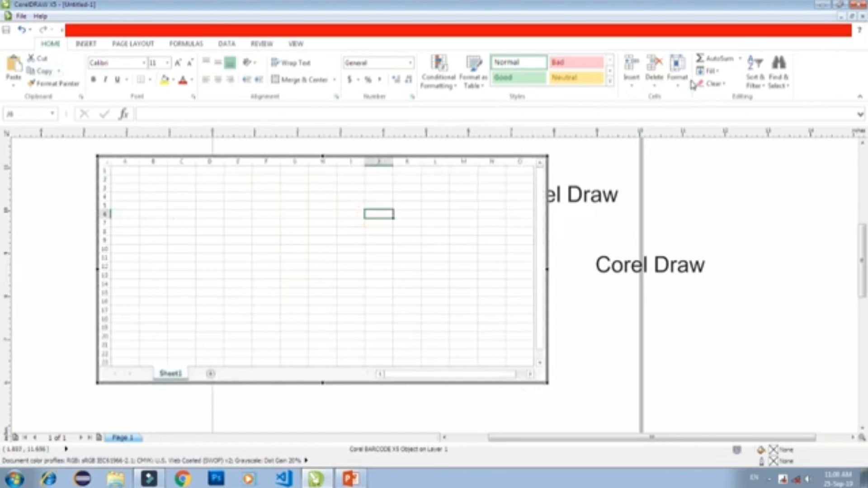
click(273, 248)
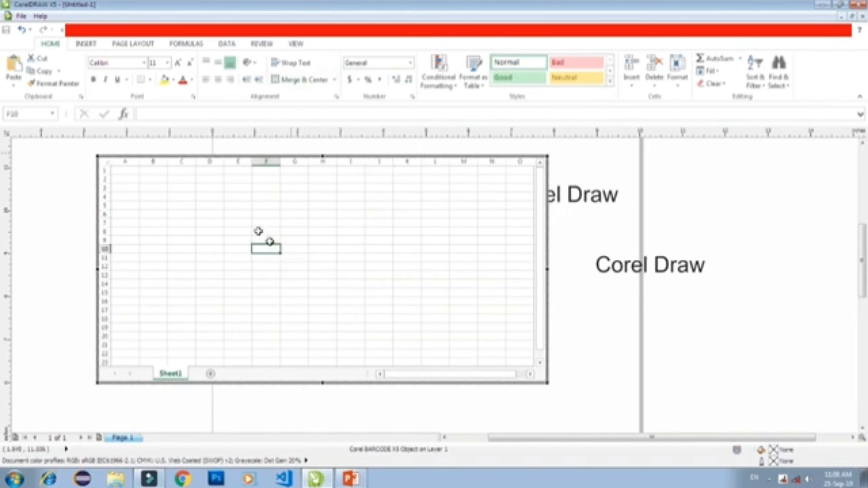
click(237, 214)
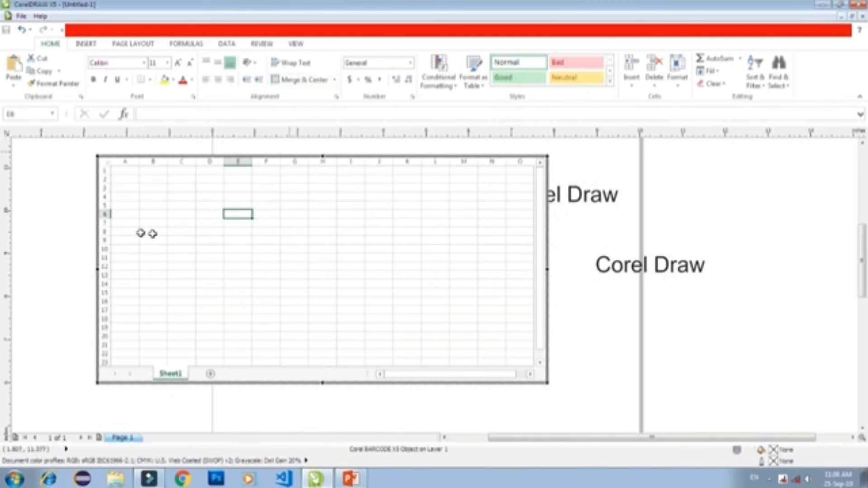
- Apply All Borders to cells A1 through M19 of the embedded worksheet
drag(126, 171, 454, 328)
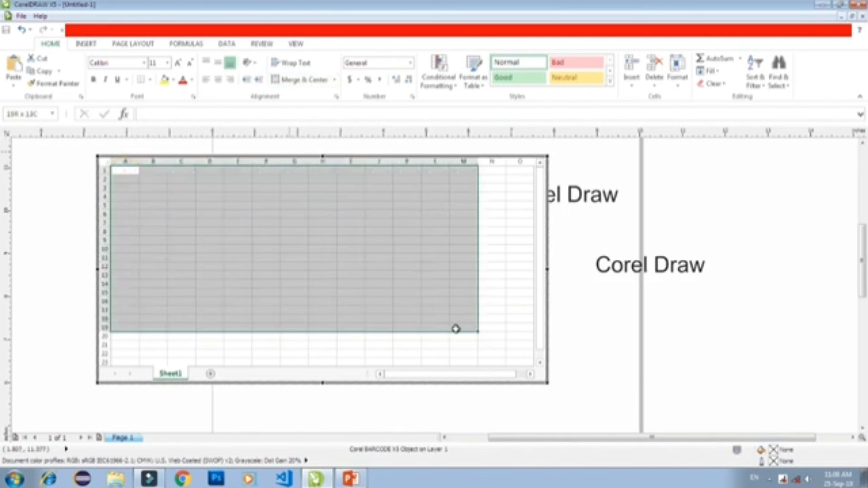
click(150, 82)
click(150, 85)
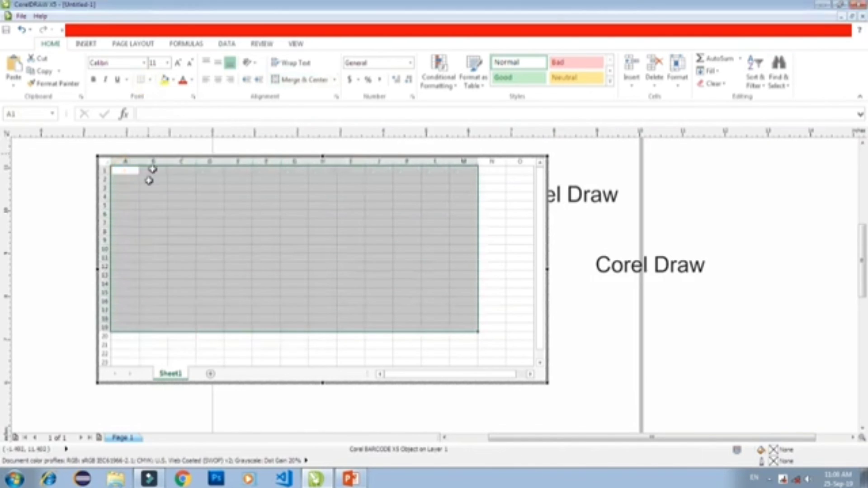
click(150, 84)
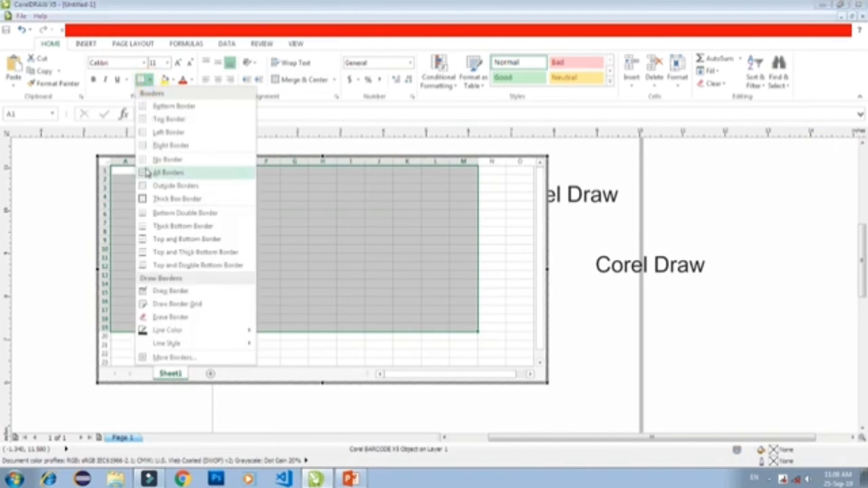
click(162, 172)
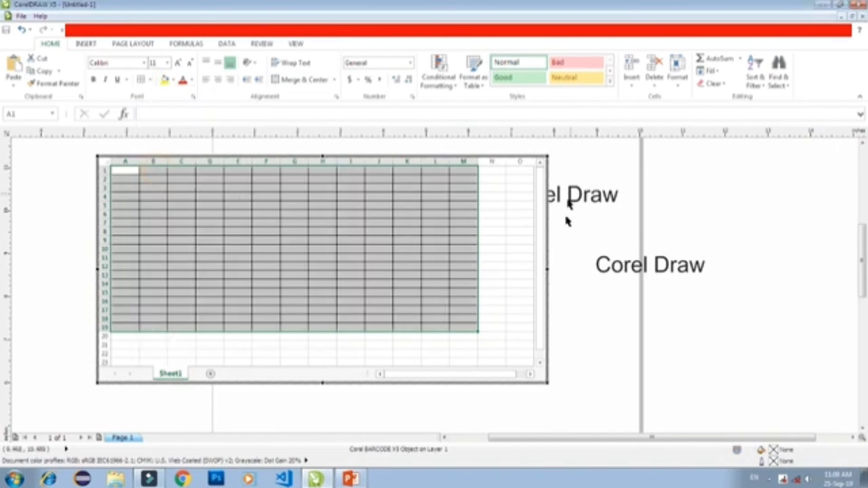
- Finish editing the worksheet, scale its object to about 4.67 by 2.24 in, place it below the barcode and deselect it
click(685, 183)
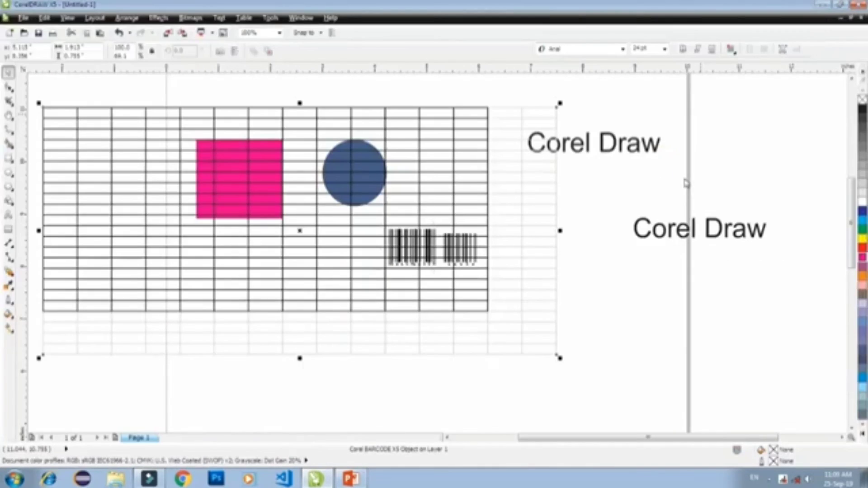
drag(266, 186, 356, 205)
click(306, 241)
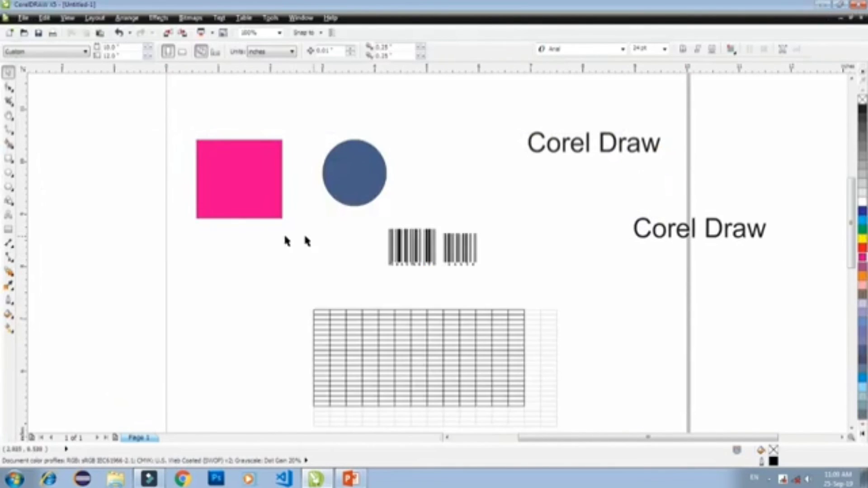
- Delete the embedded worksheet object below the barcode
click(44, 18)
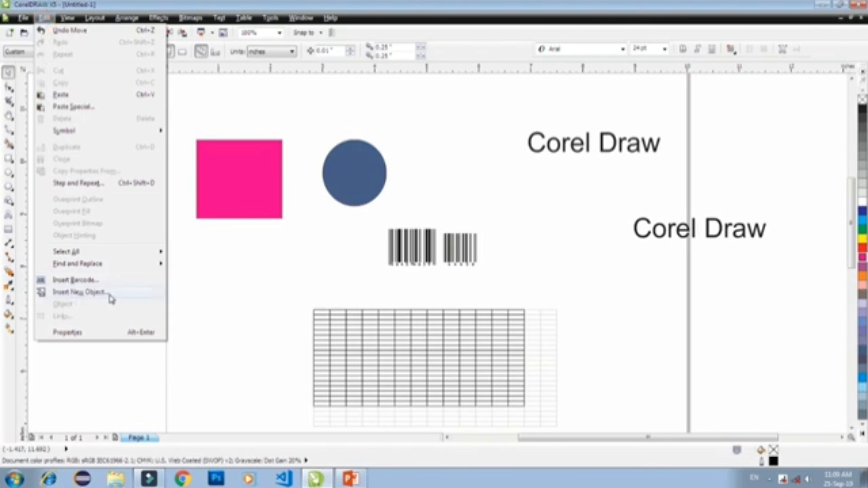
click(361, 330)
click(361, 330)
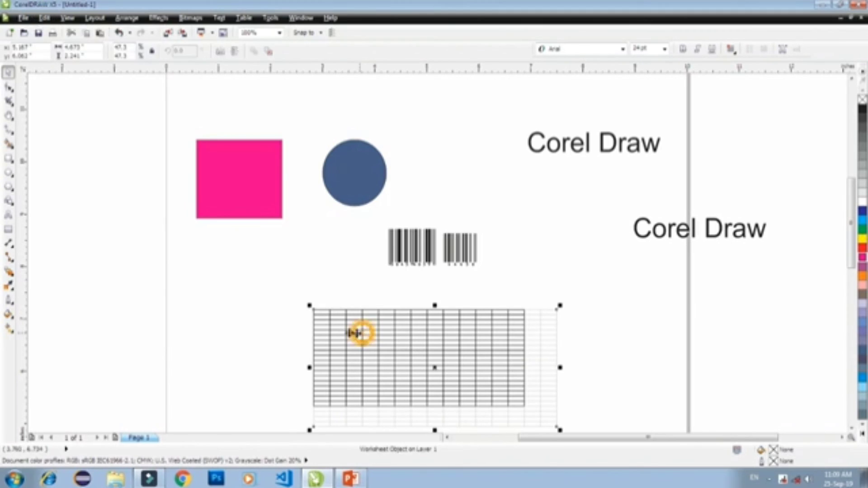
click(45, 18)
mouse_move(68, 308)
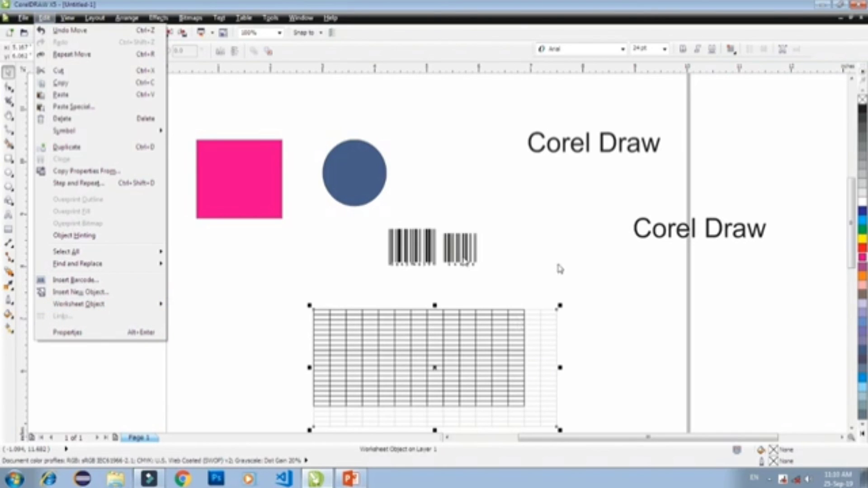
mouse_move(120, 303)
key(Delete)
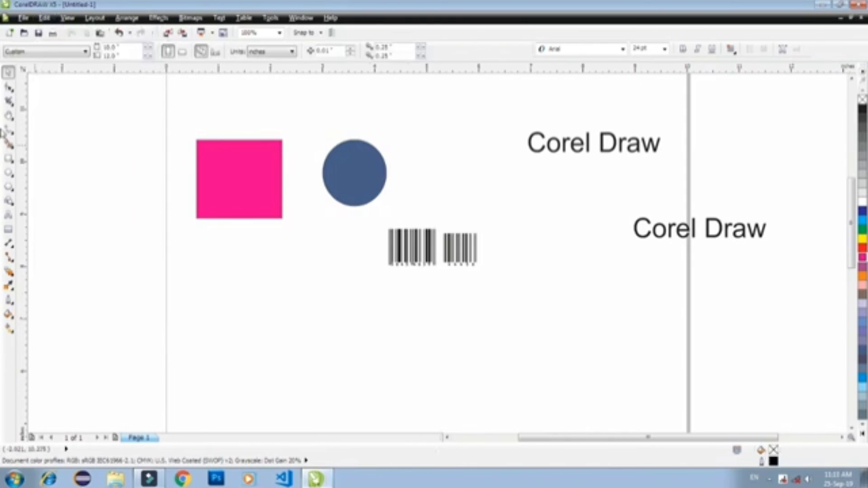
- Show the Object Properties and change the magenta rectangle's uniform fill to red
click(44, 18)
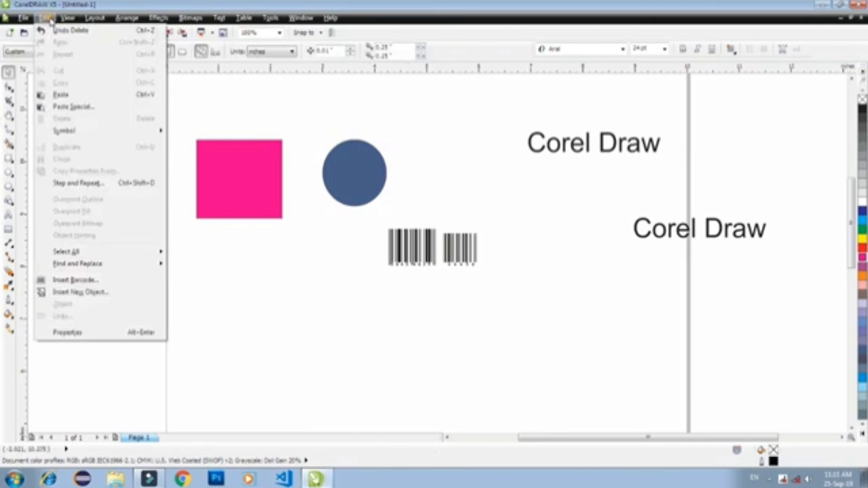
click(71, 335)
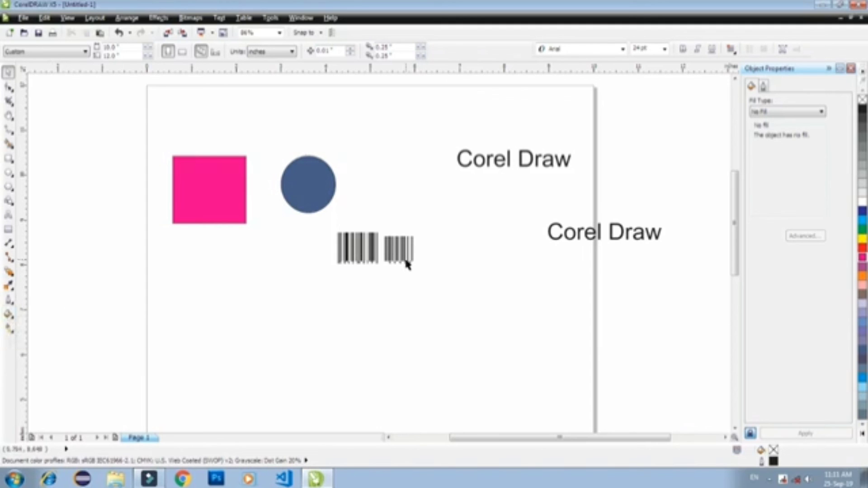
click(180, 209)
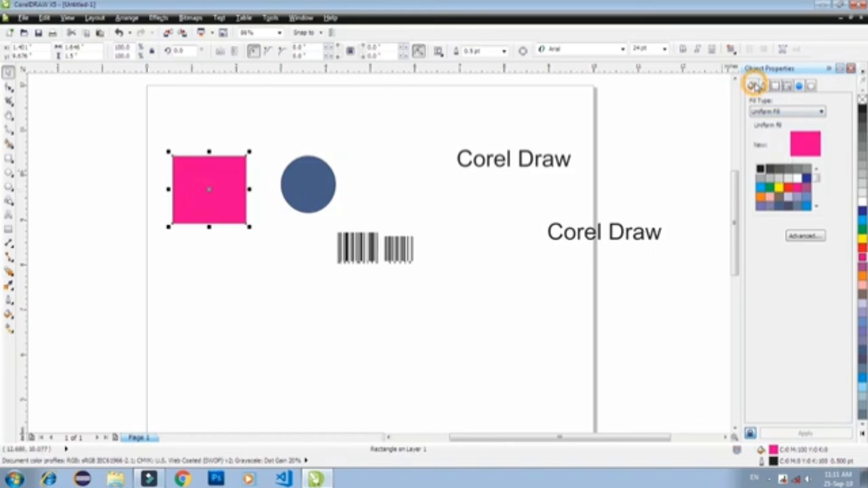
click(769, 188)
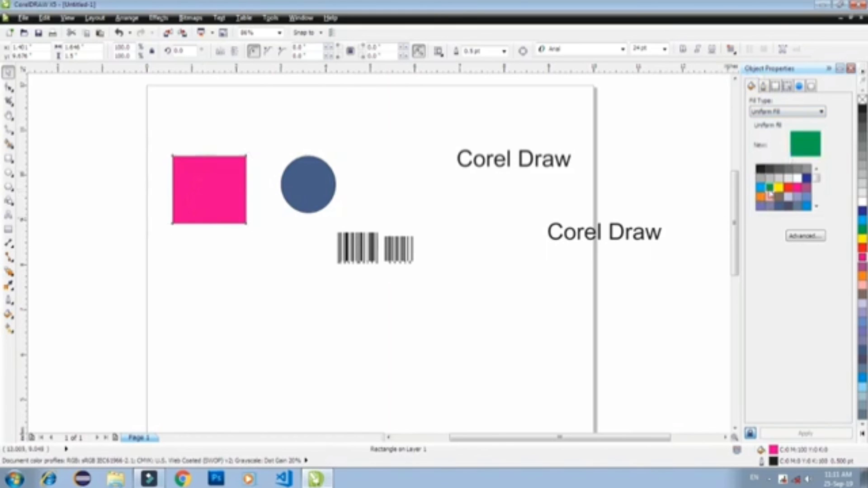
click(789, 187)
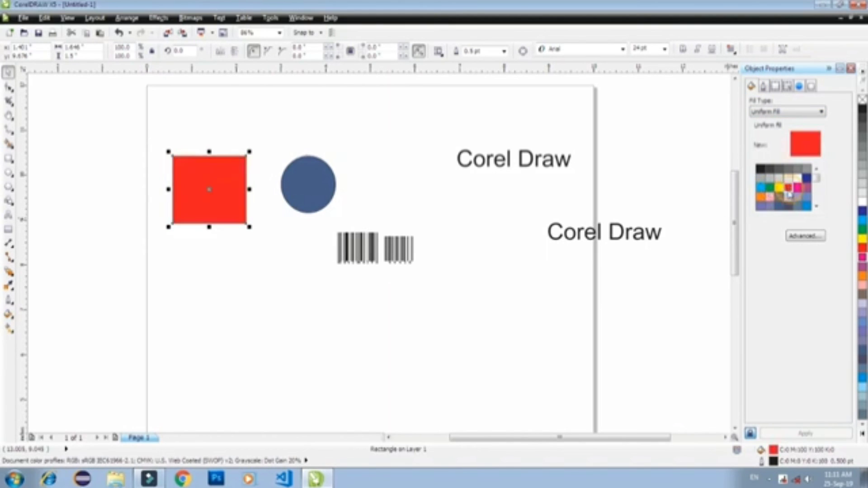
- Set the rectangle's outline width to 16 pt in the Object Properties
click(763, 86)
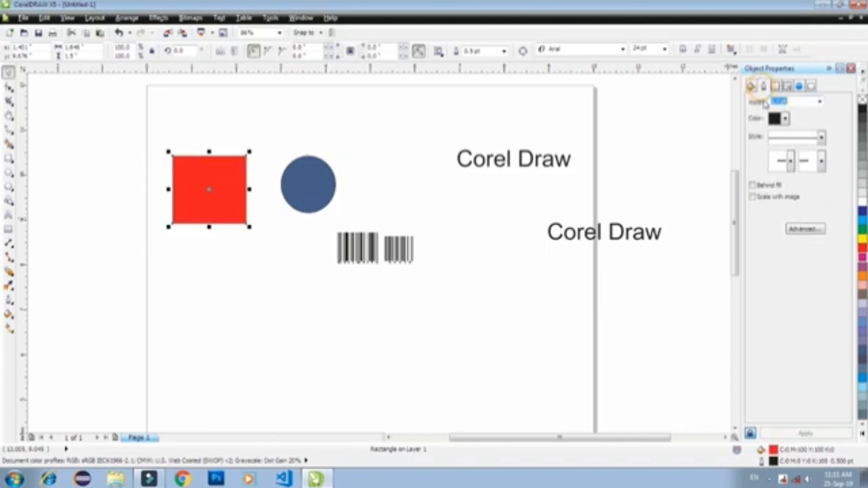
click(820, 101)
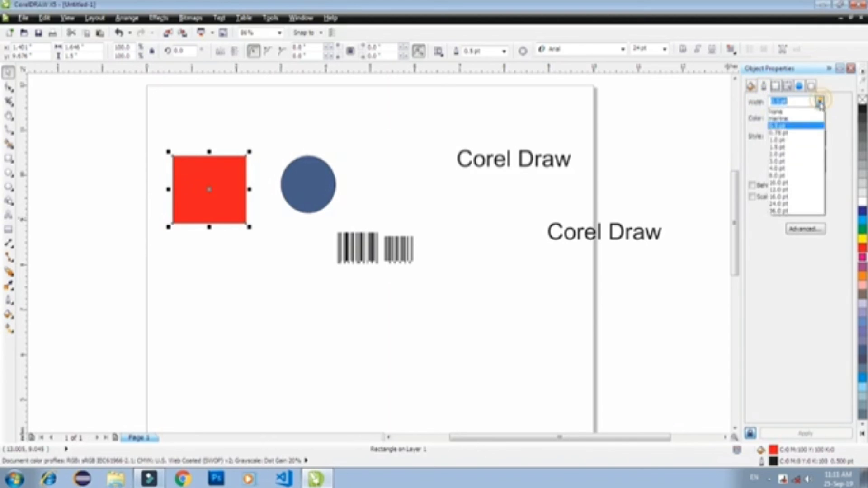
click(778, 196)
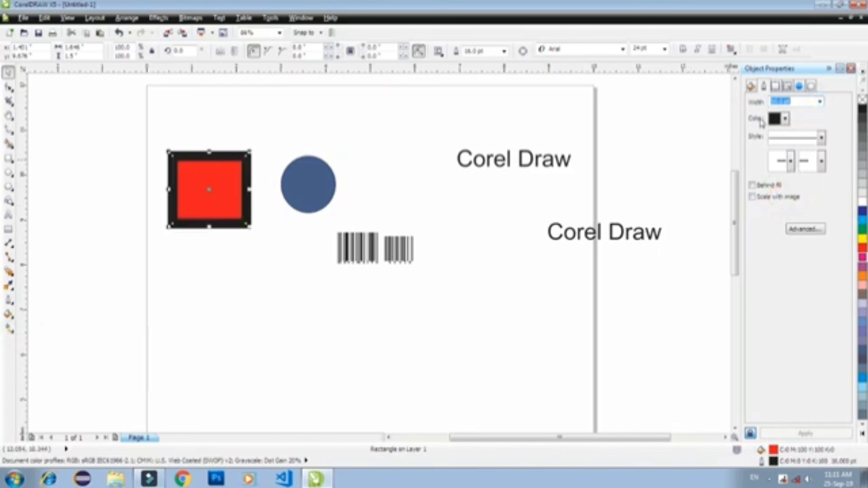
- Look through the rectangle's Wrap paragraph text options and close the Object Properties
click(776, 87)
click(778, 162)
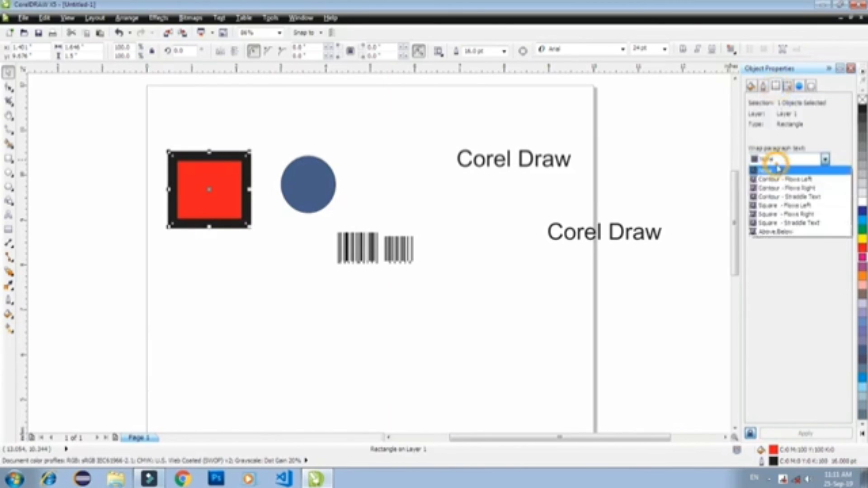
click(704, 164)
click(851, 68)
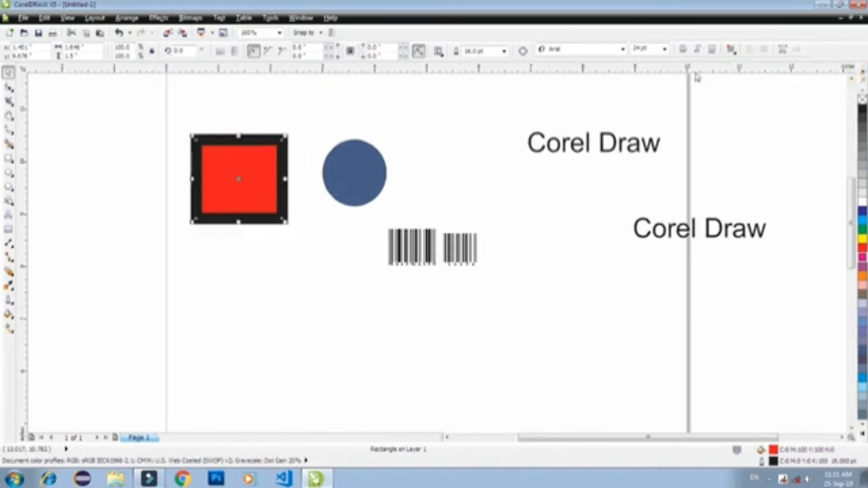
click(45, 19)
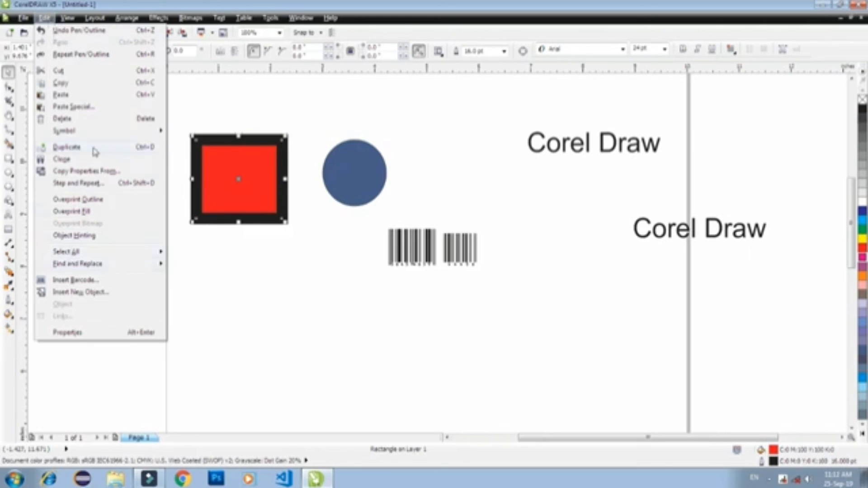
mouse_move(93, 138)
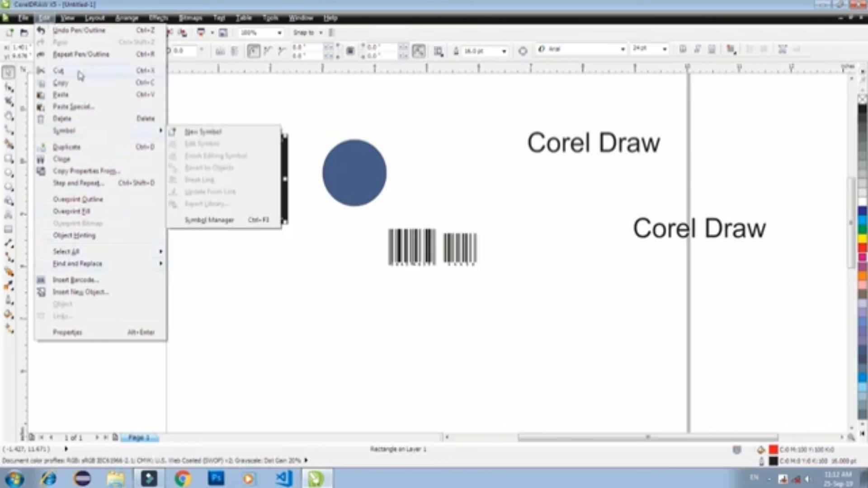